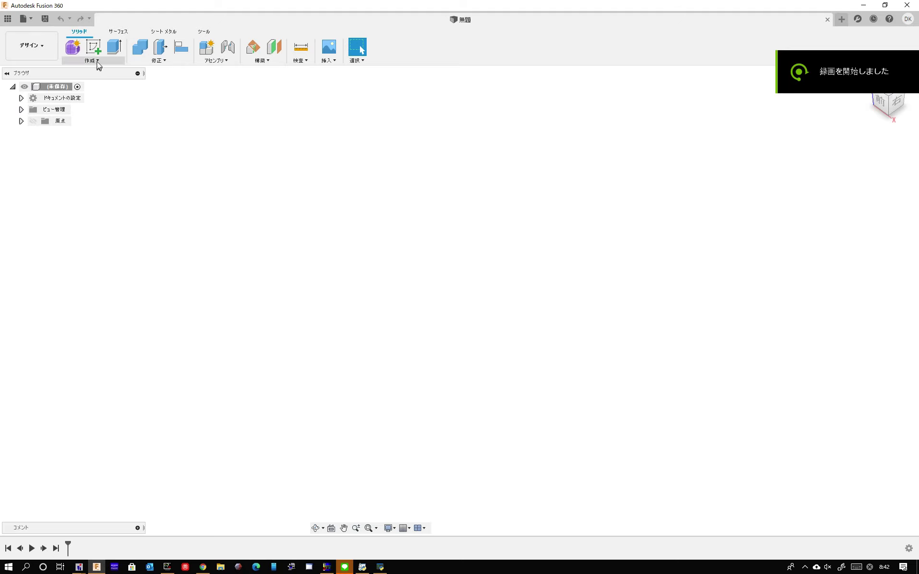
- Start a sketch on the XY plane and insert the nuki.dxf drawing into it
{"action": "left_click", "coordinate": [93, 48]}
{"action": "left_click", "coordinate": [590, 351]}
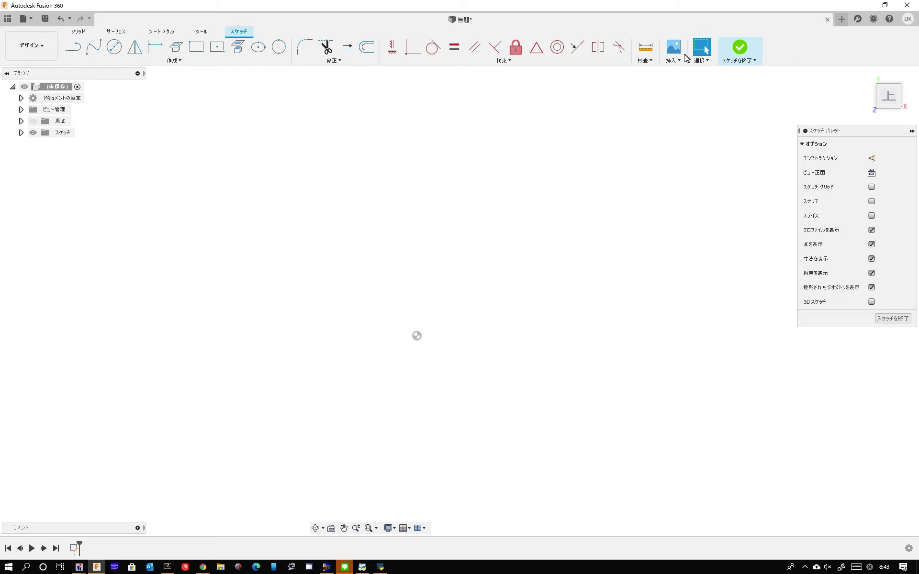
{"action": "left_click", "coordinate": [677, 61]}
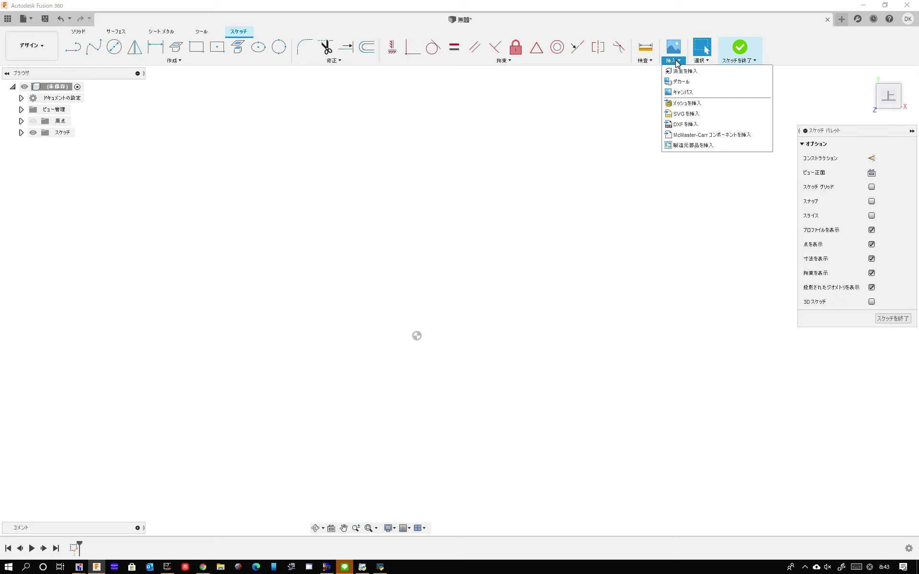
{"action": "left_click", "coordinate": [684, 126]}
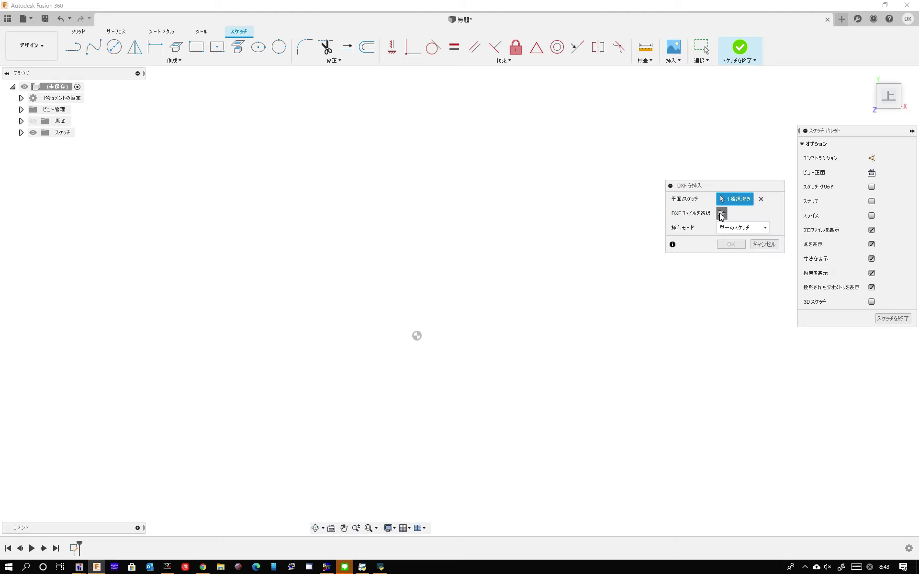
{"action": "left_click", "coordinate": [722, 214]}
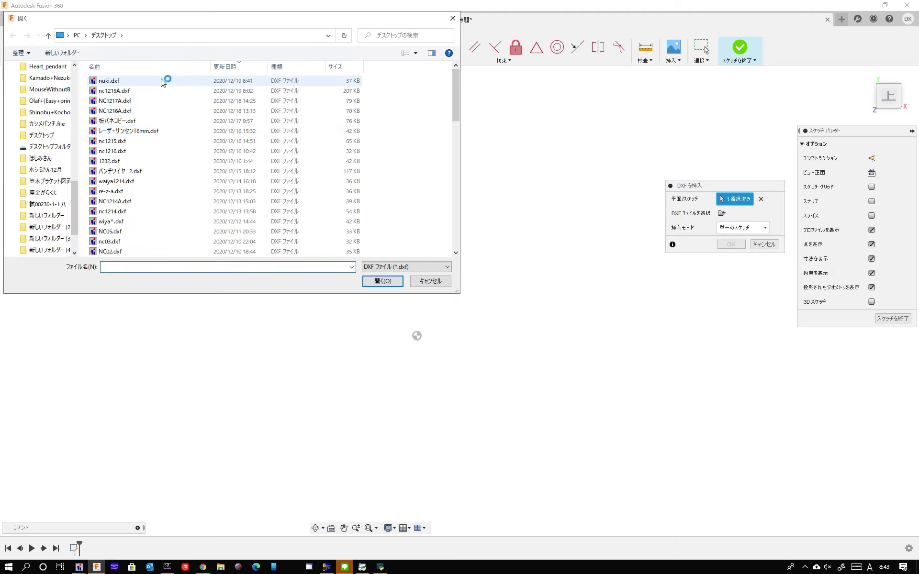
{"action": "double_click", "coordinate": [162, 81]}
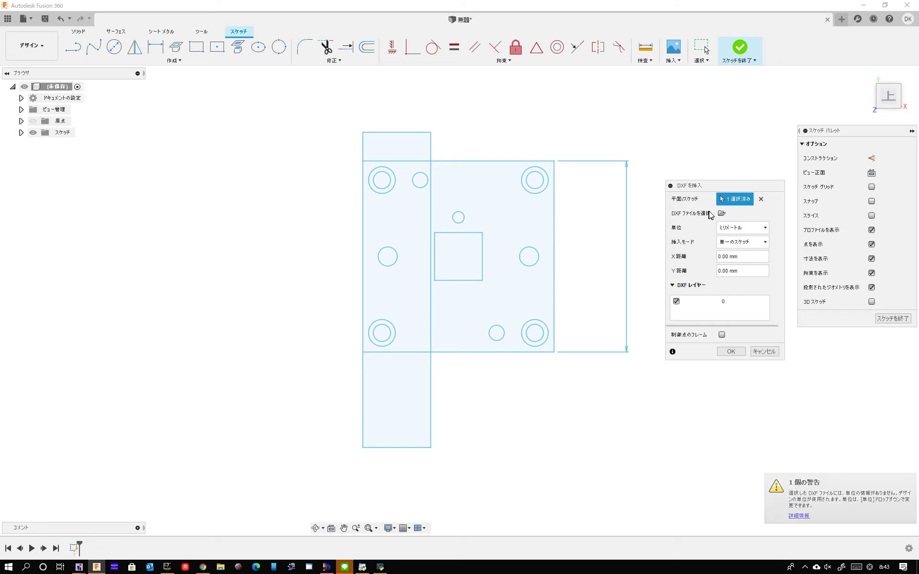
{"action": "left_click", "coordinate": [730, 353]}
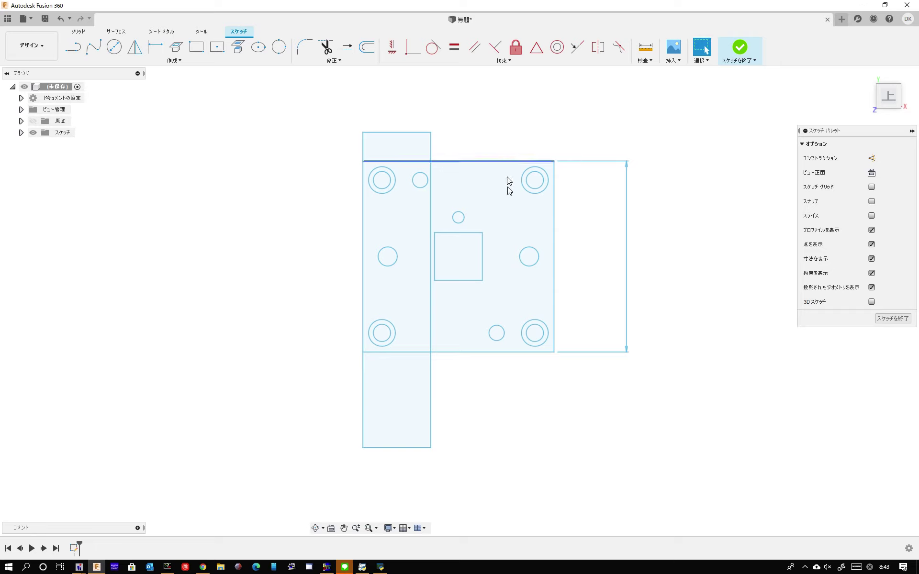
- Finish the sketch, return to the home view, and make the Origin planes and axes visible
{"action": "left_click", "coordinate": [739, 48]}
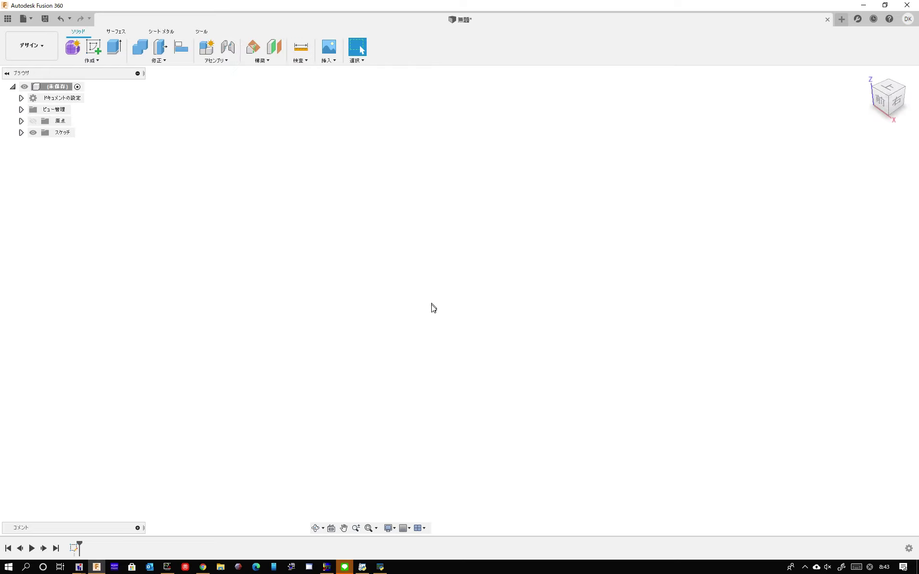
{"action": "mouse_move", "coordinate": [887, 97]}
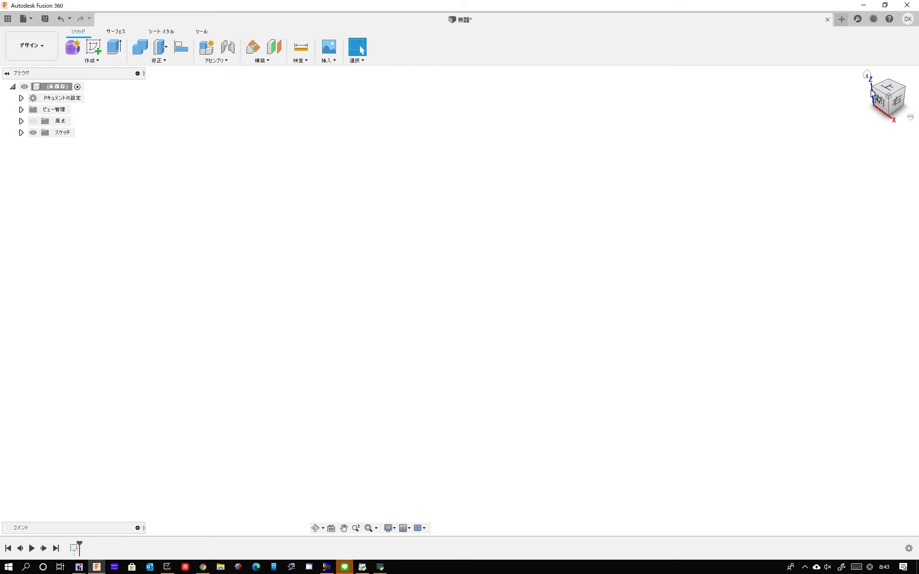
{"action": "left_click", "coordinate": [868, 75]}
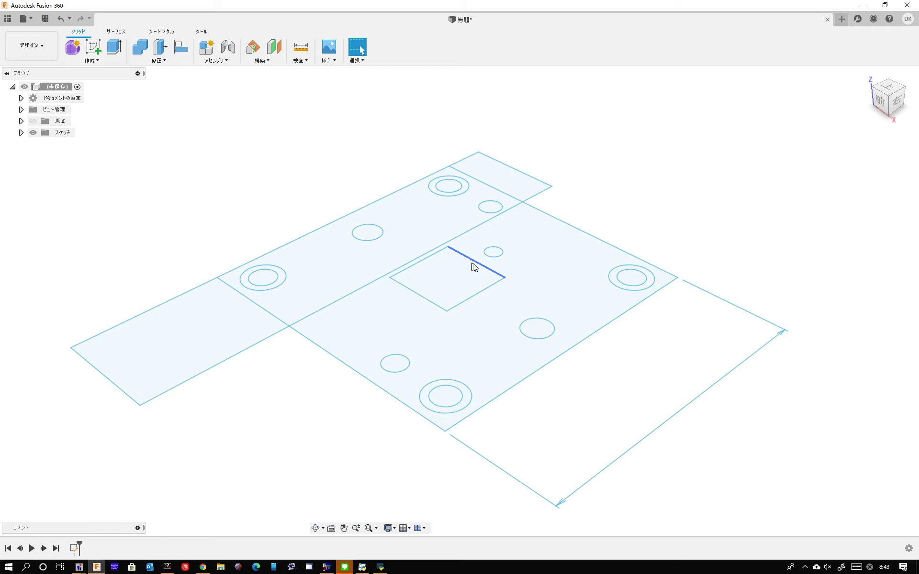
{"action": "scroll", "coordinate": [477, 271], "scroll_direction": "down", "scroll_amount": 4}
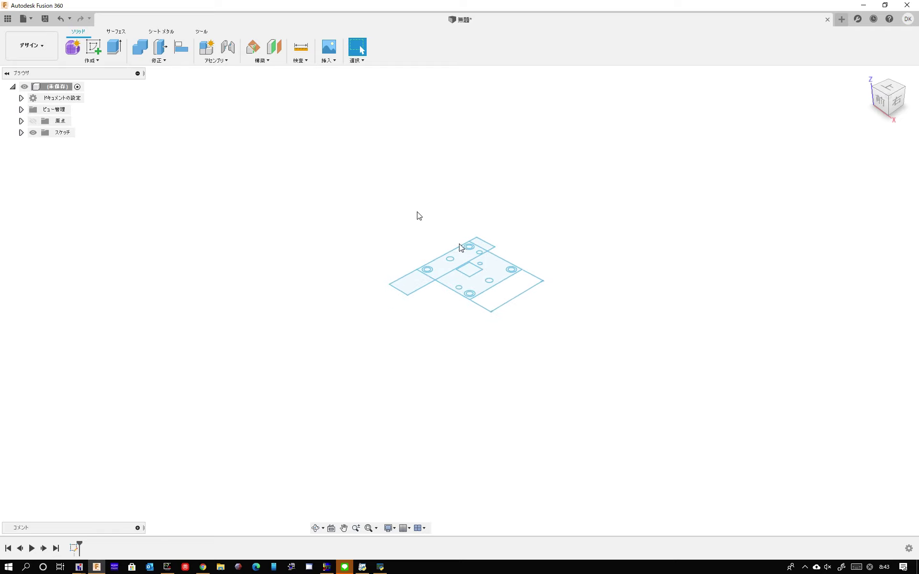
{"action": "left_click", "coordinate": [33, 122]}
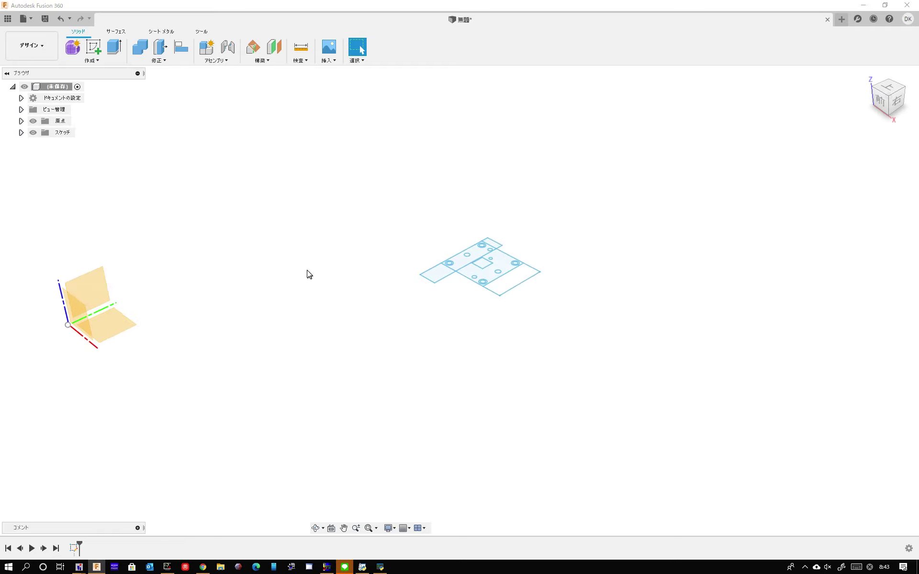
- Reopen the imported sketch for editing and select all of its geometry
{"action": "right_click", "coordinate": [438, 273]}
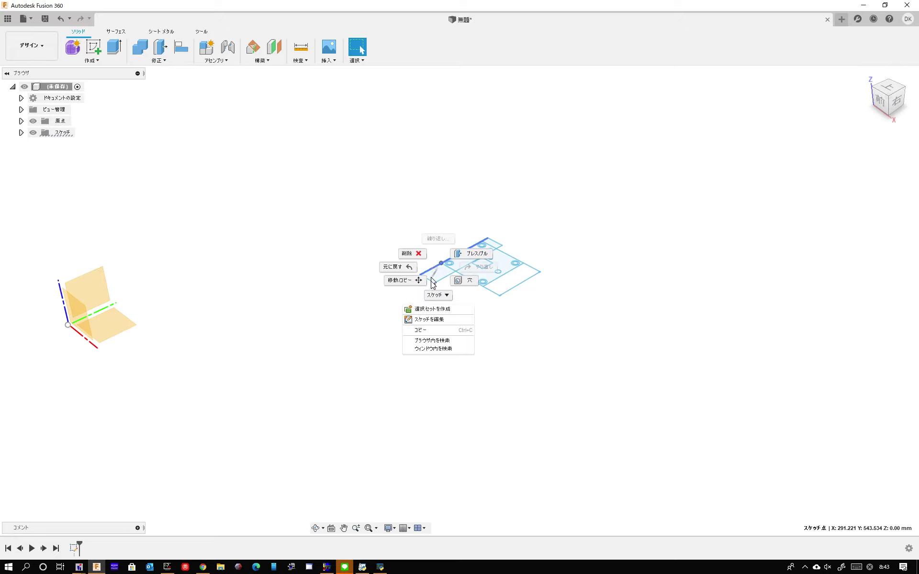
{"action": "left_click", "coordinate": [443, 308]}
{"action": "left_click_drag", "start_coordinate": [353, 181], "coordinate": [523, 338]}
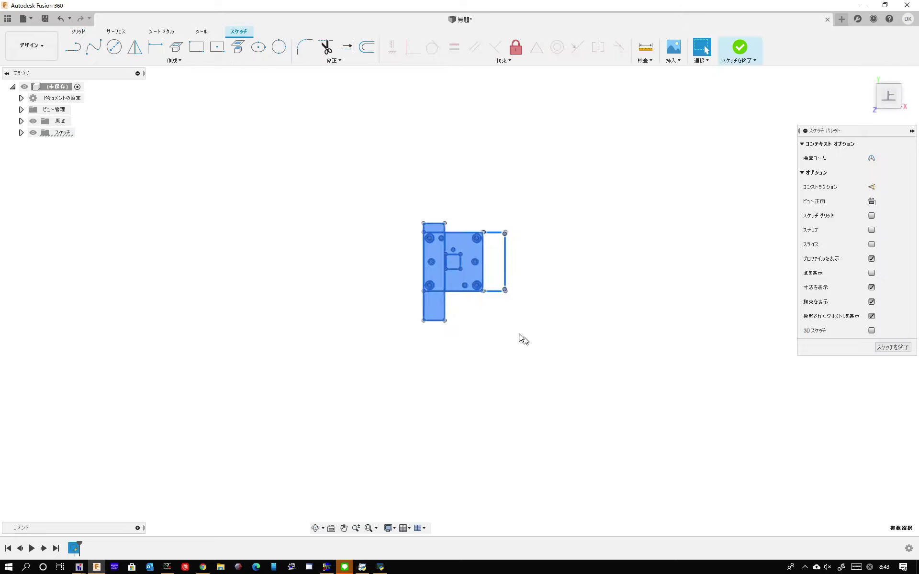
- Move the geometry with its lower-left corner as pivot onto the origin, then finish the sketch
{"action": "right_click", "coordinate": [498, 320]}
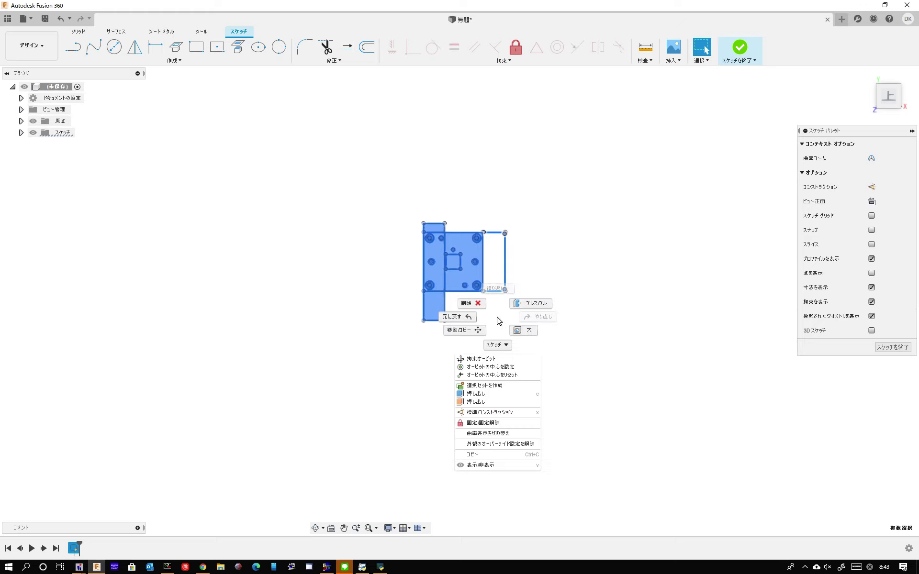
{"action": "left_click", "coordinate": [478, 333]}
{"action": "left_click", "coordinate": [719, 257]}
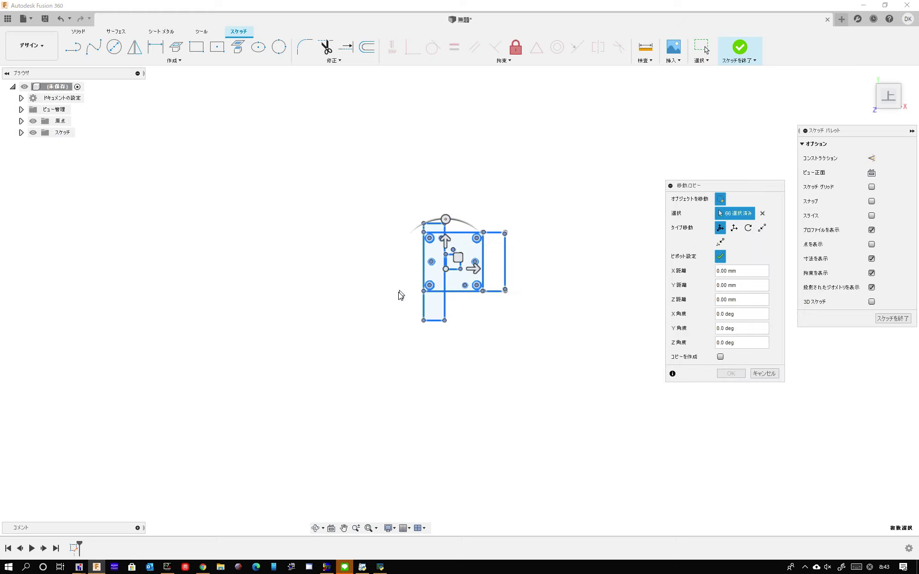
{"action": "left_click", "coordinate": [424, 291]}
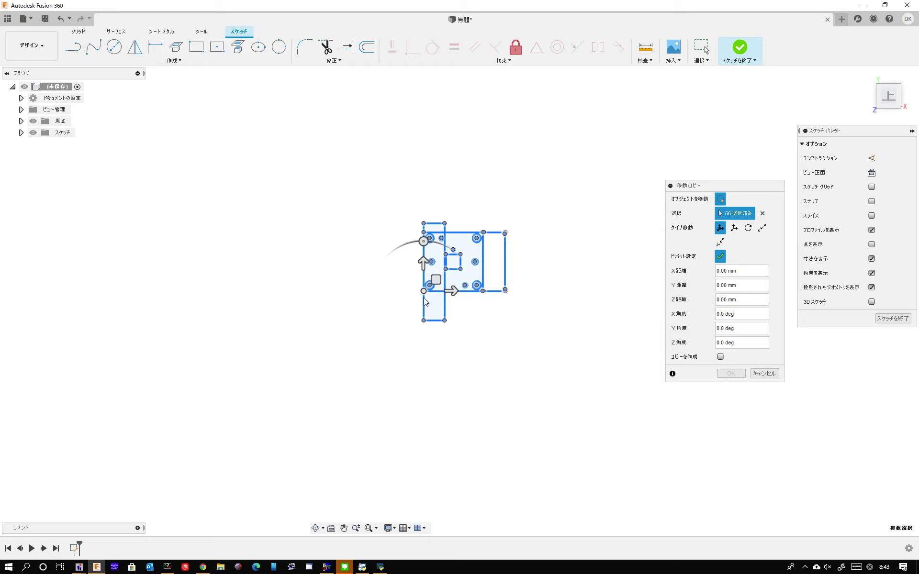
{"action": "scroll", "coordinate": [493, 307], "scroll_direction": "down", "scroll_amount": 3}
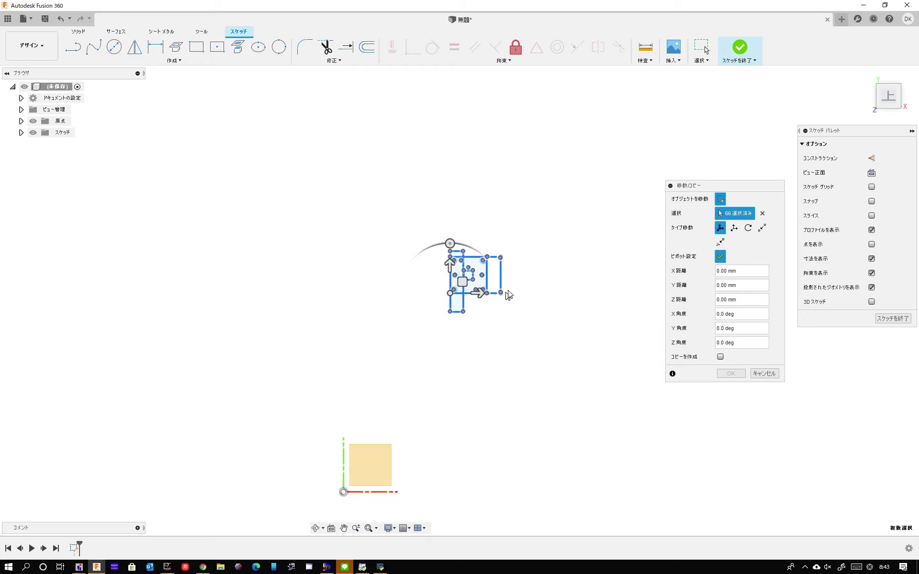
{"action": "left_click", "coordinate": [718, 258]}
{"action": "left_click", "coordinate": [459, 292]}
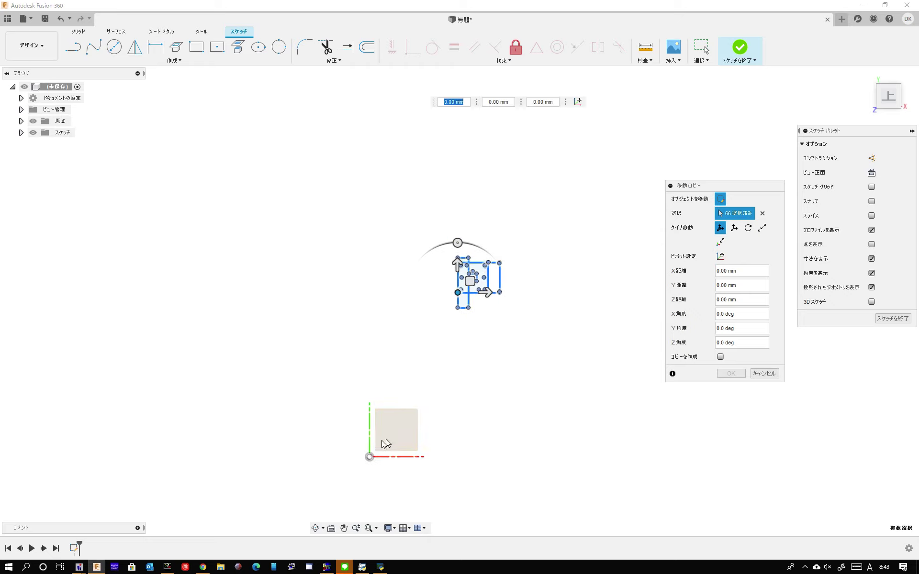
{"action": "left_click", "coordinate": [370, 457]}
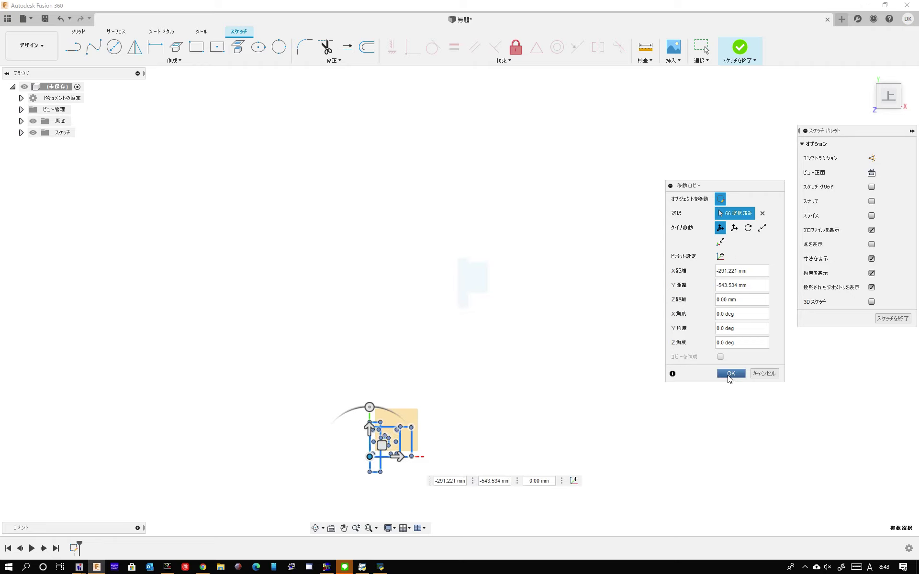
{"action": "left_click", "coordinate": [730, 374]}
{"action": "left_click", "coordinate": [884, 320]}
{"action": "scroll", "coordinate": [139, 308], "scroll_direction": "up", "scroll_amount": 2}
{"action": "scroll", "coordinate": [221, 332], "scroll_direction": "up", "scroll_amount": 3}
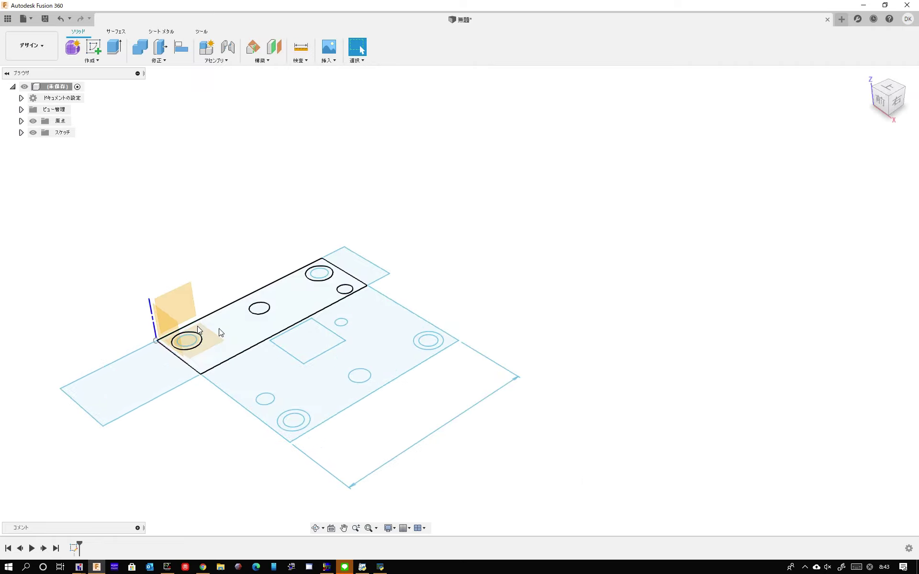
- Begin an extrusion with the left strip, main plate area and four corner ring profiles
{"action": "left_click", "coordinate": [113, 46]}
{"action": "left_click", "coordinate": [268, 333]}
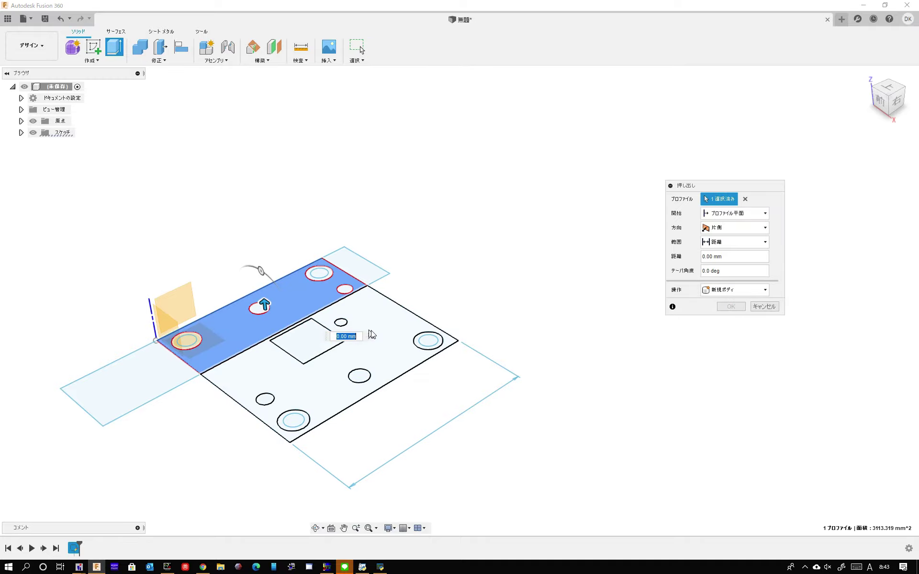
{"action": "left_click", "coordinate": [383, 339]}
{"action": "scroll", "coordinate": [378, 354], "scroll_direction": "up", "scroll_amount": 3}
{"action": "middle_click_drag", "start_coordinate": [351, 376], "coordinate": [348, 374], "text": "shift"}
{"action": "left_click", "coordinate": [341, 455]}
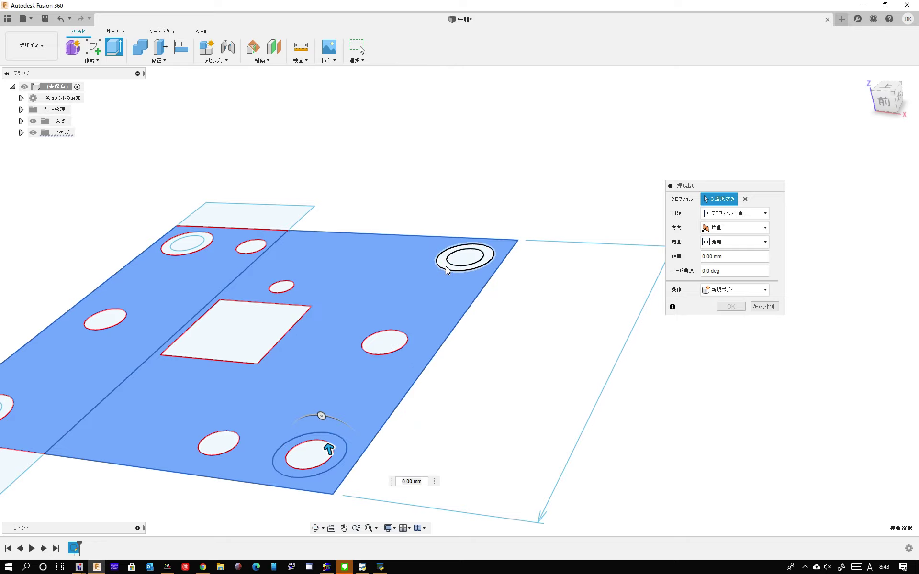
{"action": "left_click", "coordinate": [446, 266]}
{"action": "left_click", "coordinate": [189, 249]}
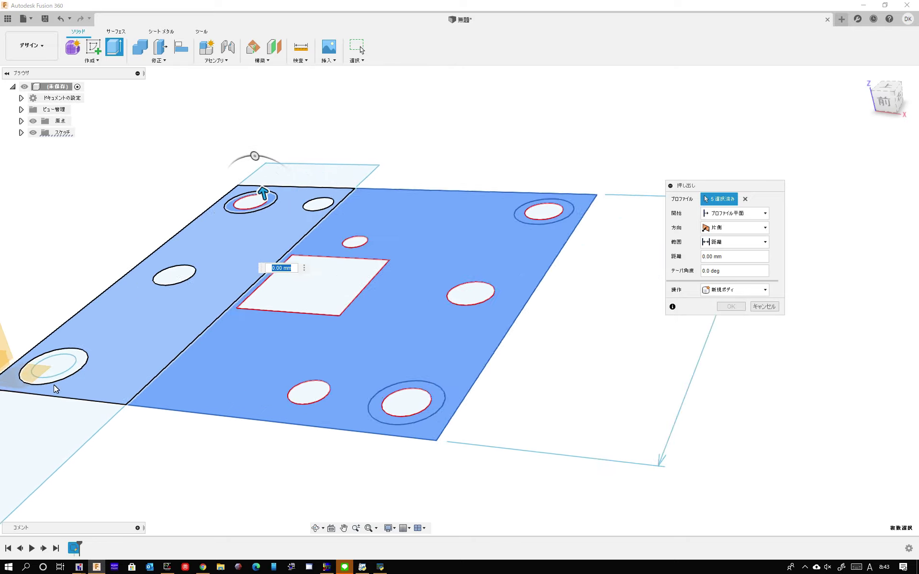
{"action": "left_click", "coordinate": [82, 363]}
{"action": "mouse_move", "coordinate": [281, 366]}
{"action": "middle_mouse_down", "text": "shift"}
{"action": "mouse_move", "coordinate": [375, 354]}
{"action": "mouse_move", "coordinate": [275, 383]}
{"action": "middle_mouse_up", "text": "shift"}
- Keep the square opening unselected and extrude the profiles 20 mm as a new body
{"action": "left_click_drag", "start_coordinate": [223, 379], "coordinate": [221, 331]}
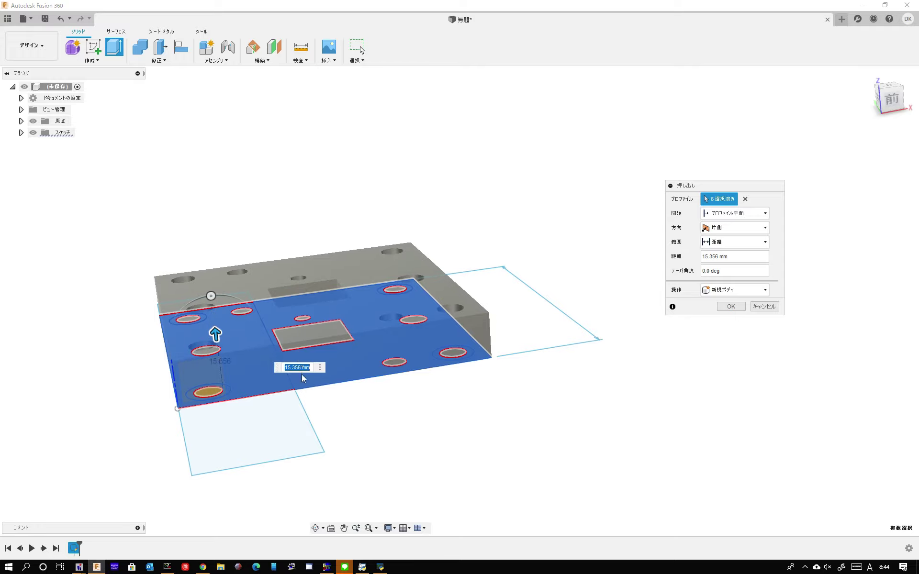
{"action": "mouse_move", "coordinate": [302, 376]}
{"action": "middle_mouse_down", "text": "shift"}
{"action": "mouse_move", "coordinate": [365, 417]}
{"action": "mouse_move", "coordinate": [289, 265]}
{"action": "middle_mouse_up", "text": "shift"}
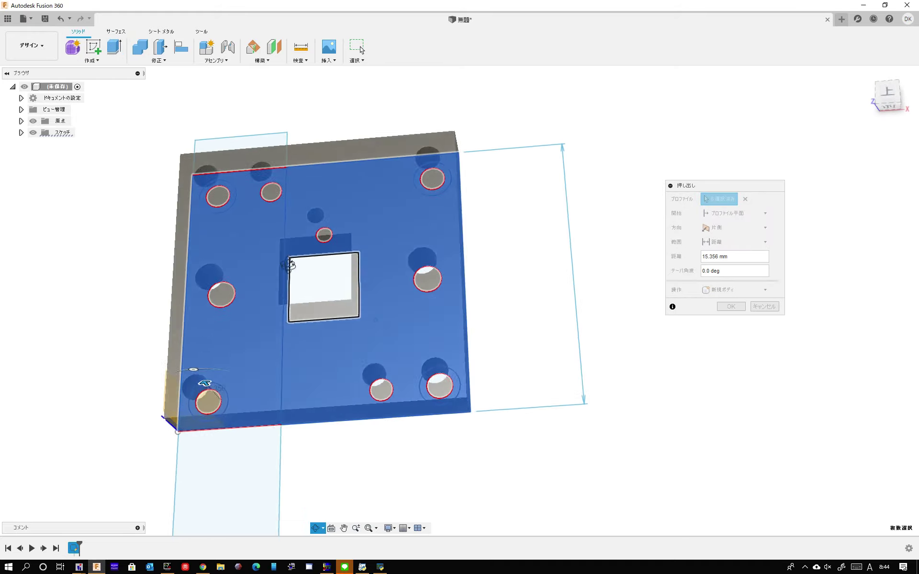
{"action": "middle_click_drag", "start_coordinate": [289, 265], "coordinate": [322, 287], "text": "shift"}
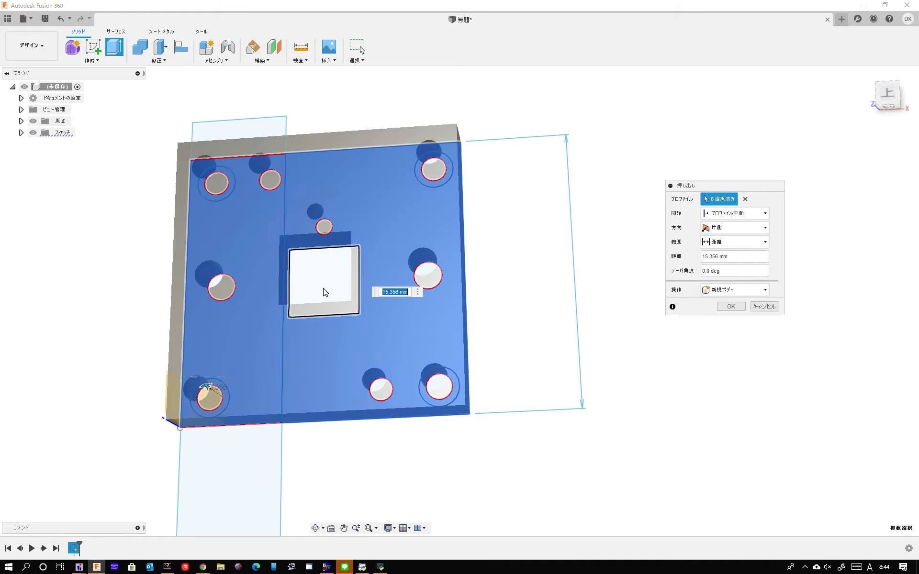
{"action": "left_click", "coordinate": [324, 292]}
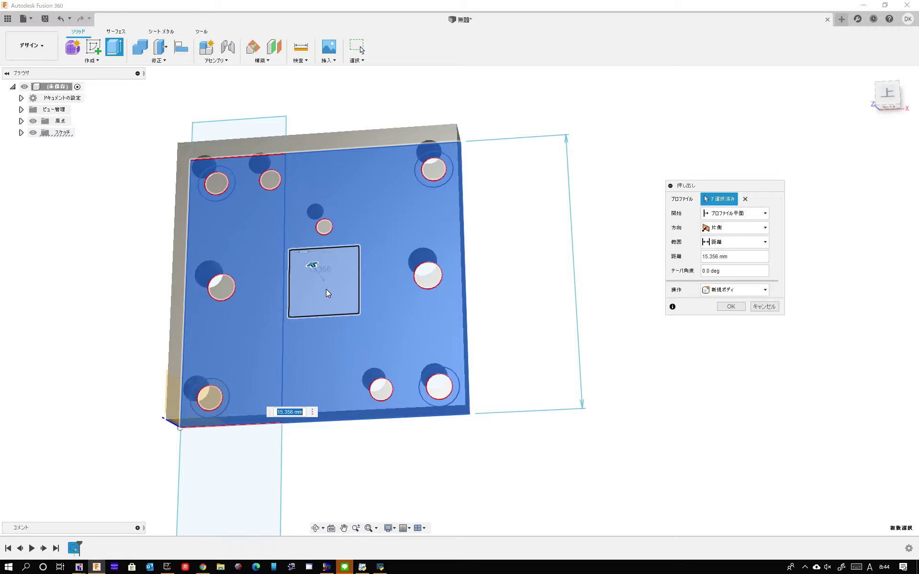
{"action": "left_click", "coordinate": [326, 289]}
{"action": "mouse_move", "coordinate": [326, 289]}
{"action": "middle_mouse_down", "text": "shift"}
{"action": "mouse_move", "coordinate": [295, 326]}
{"action": "mouse_move", "coordinate": [301, 295]}
{"action": "mouse_move", "coordinate": [298, 320]}
{"action": "mouse_move", "coordinate": [191, 339]}
{"action": "mouse_move", "coordinate": [280, 264]}
{"action": "mouse_move", "coordinate": [212, 338]}
{"action": "middle_mouse_up", "text": "shift"}
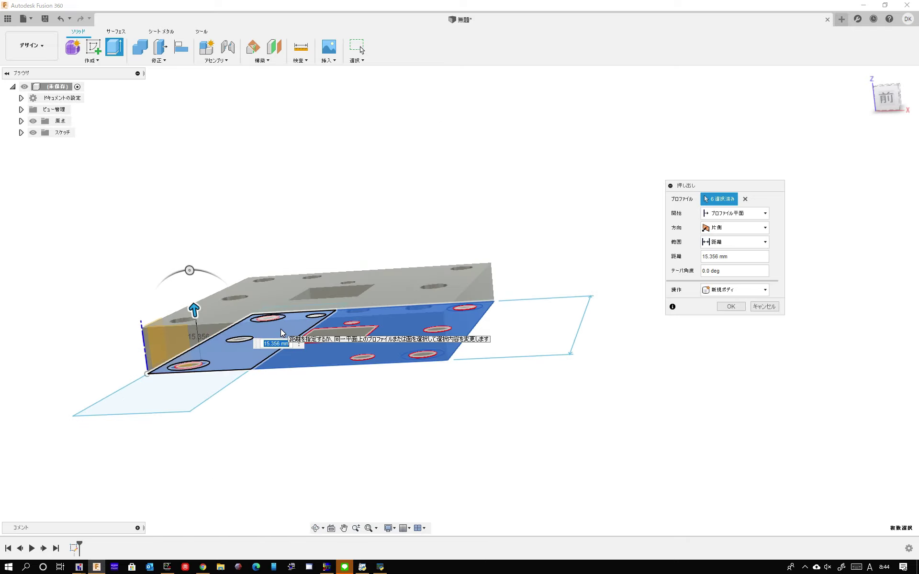
{"action": "type", "text": "20"}
{"action": "scroll", "coordinate": [421, 287], "scroll_direction": "down", "scroll_amount": 3}
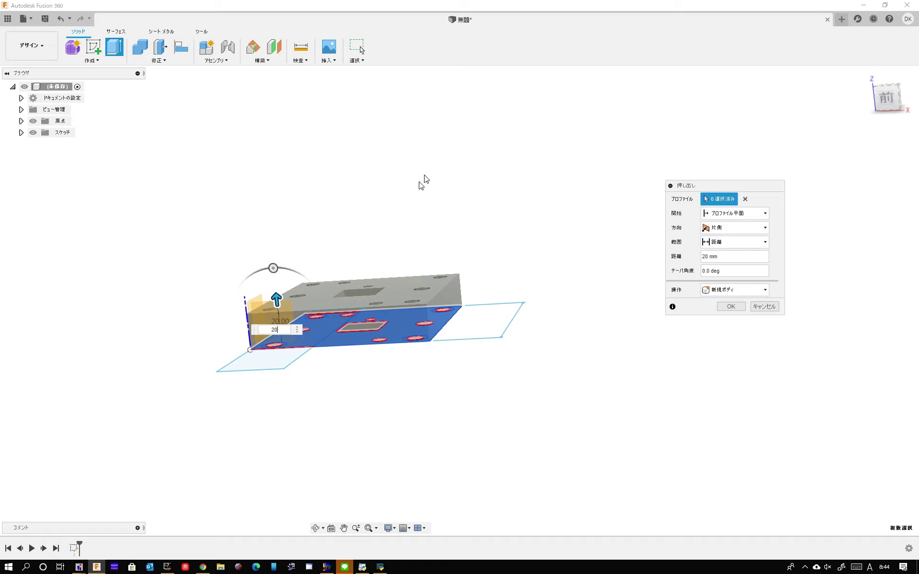
{"action": "middle_click_drag", "start_coordinate": [338, 281], "coordinate": [402, 266], "text": "shift"}
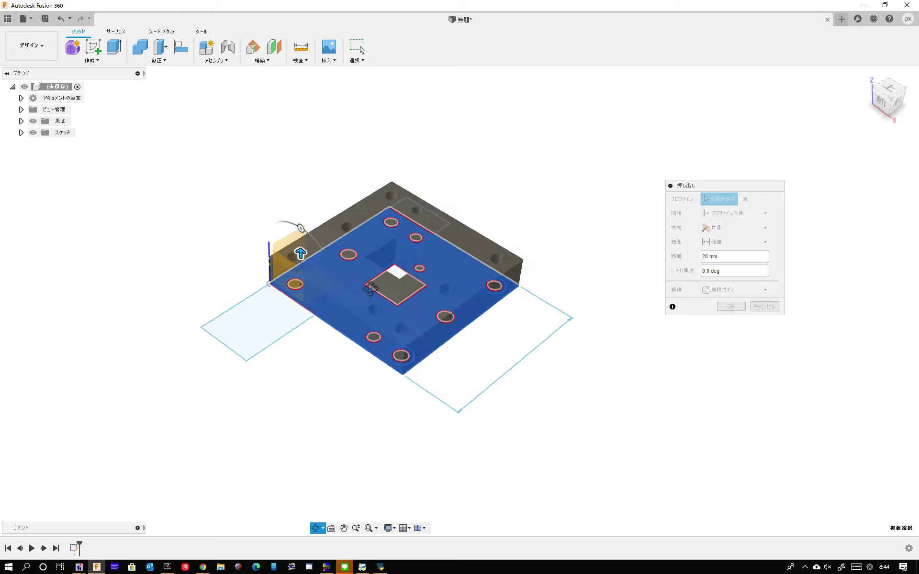
{"action": "left_click", "coordinate": [736, 310]}
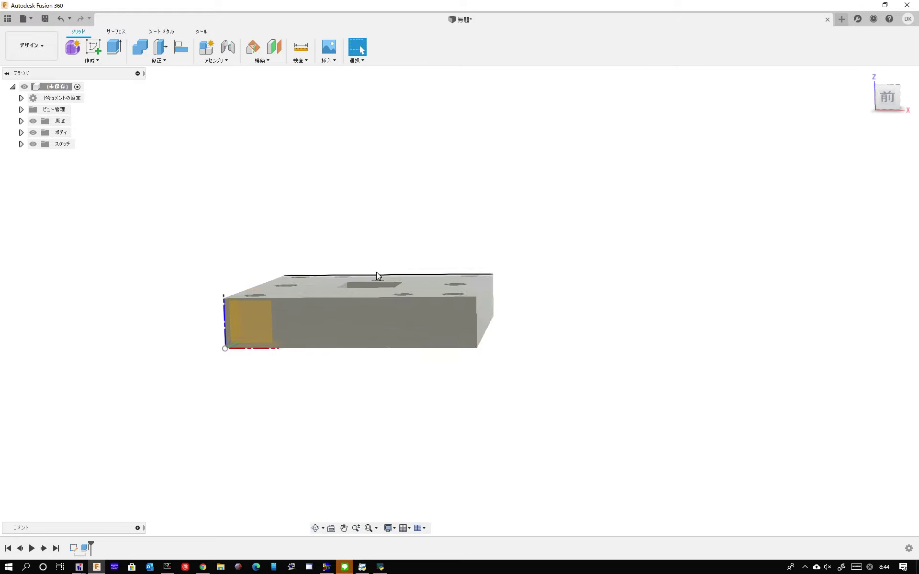
- Browse the Modify and Create menus and start a Rectangular Pattern
{"action": "middle_click_drag", "start_coordinate": [377, 273], "coordinate": [215, 182], "text": "shift"}
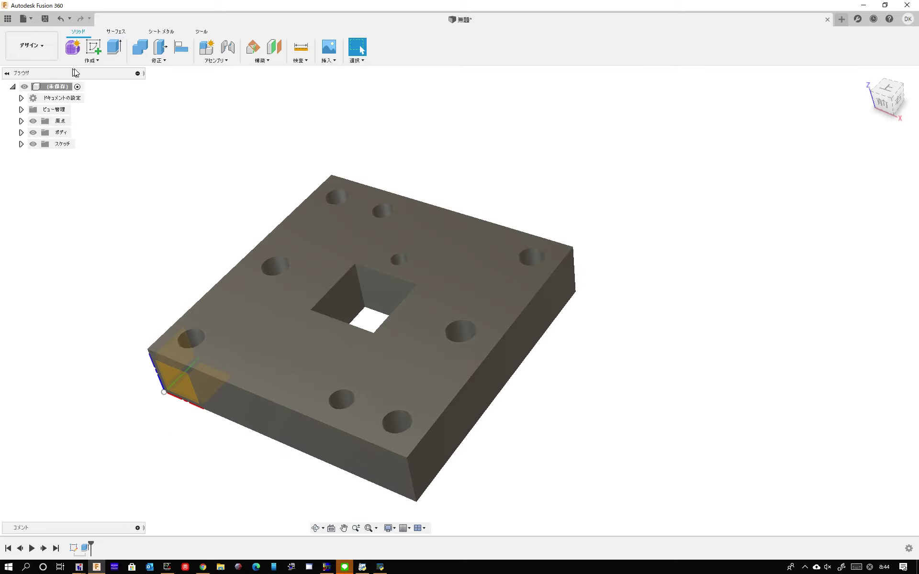
{"action": "left_click", "coordinate": [159, 60]}
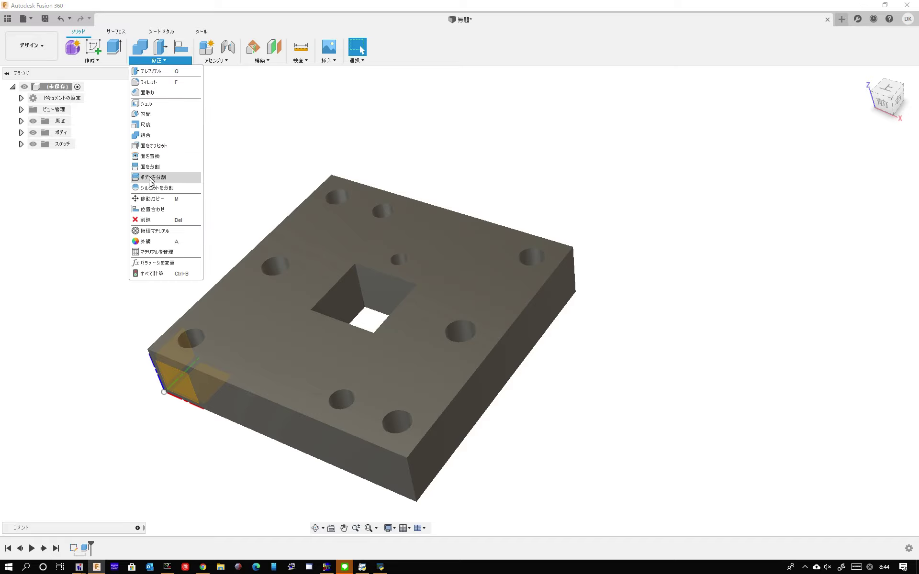
{"action": "left_click", "coordinate": [91, 61]}
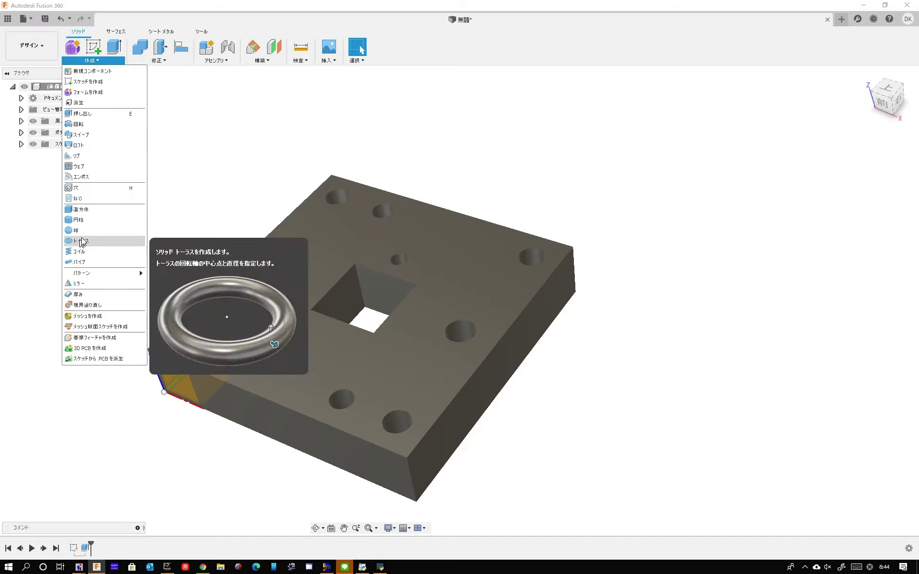
{"action": "left_click", "coordinate": [165, 61]}
{"action": "left_click", "coordinate": [91, 60]}
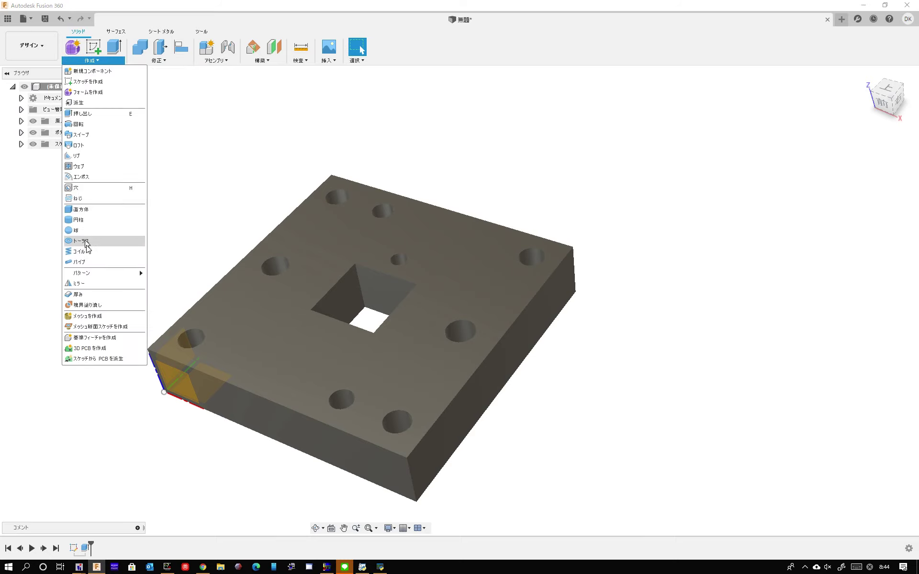
{"action": "mouse_move", "coordinate": [104, 273]}
{"action": "left_click", "coordinate": [165, 273]}
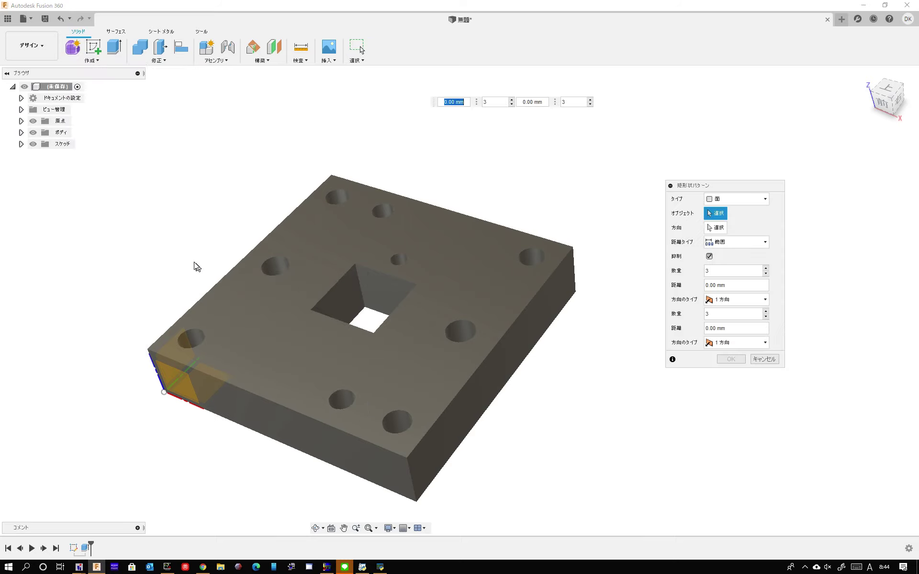
- Set the pattern type to Body, picking the drilled plate and a vertical edge as direction
{"action": "left_click", "coordinate": [747, 199]}
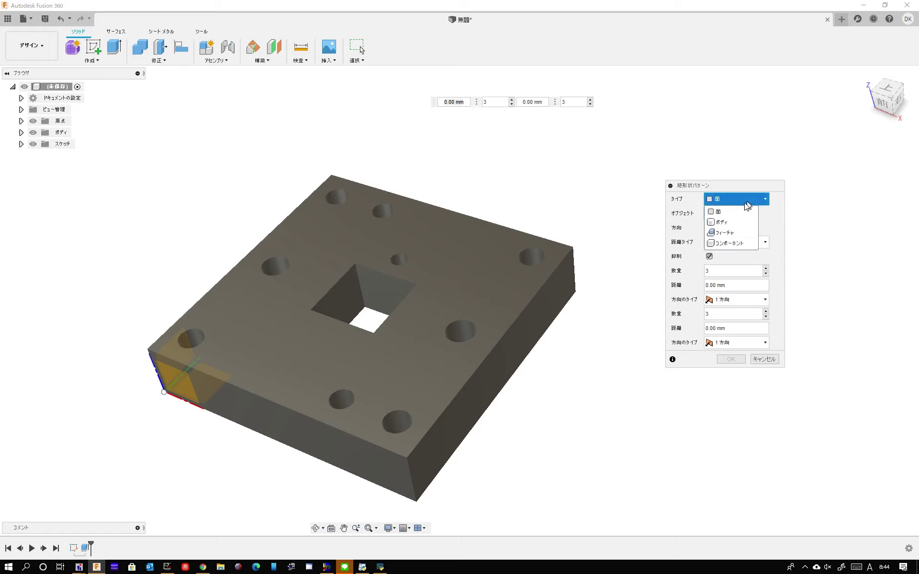
{"action": "left_click", "coordinate": [731, 225]}
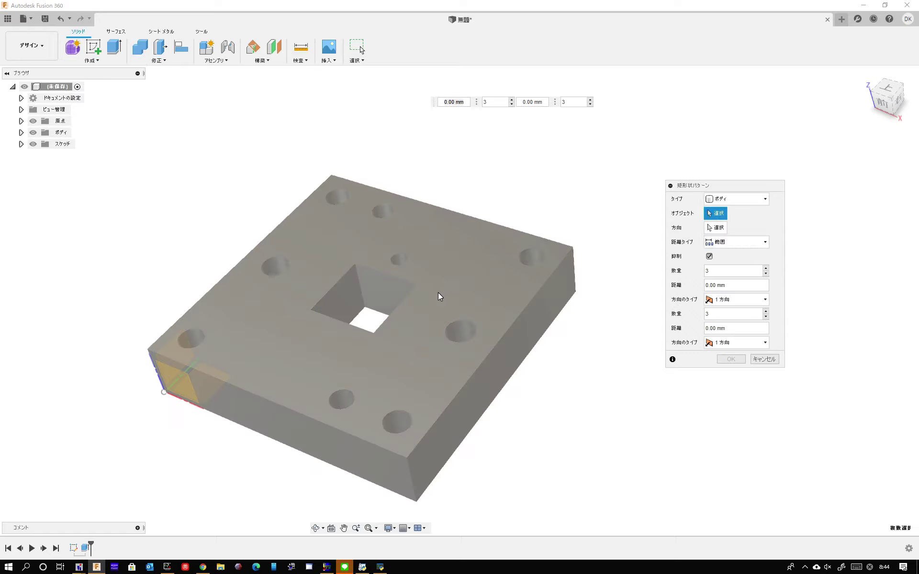
{"action": "left_click", "coordinate": [437, 298]}
{"action": "middle_click_drag", "start_coordinate": [486, 281], "coordinate": [497, 259], "text": "shift"}
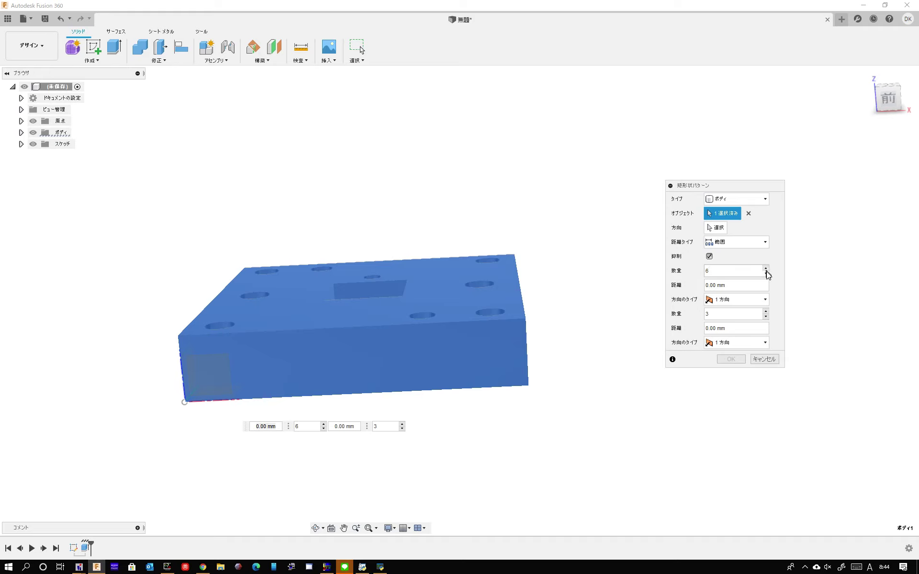
{"action": "left_click", "coordinate": [717, 228]}
{"action": "left_click", "coordinate": [530, 353]}
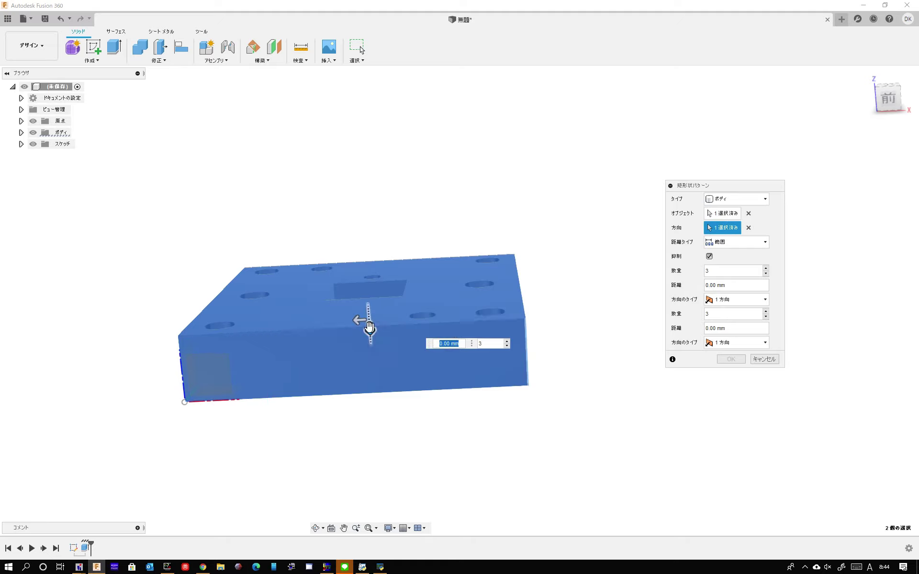
{"action": "left_click_drag", "start_coordinate": [371, 327], "coordinate": [352, 200]}
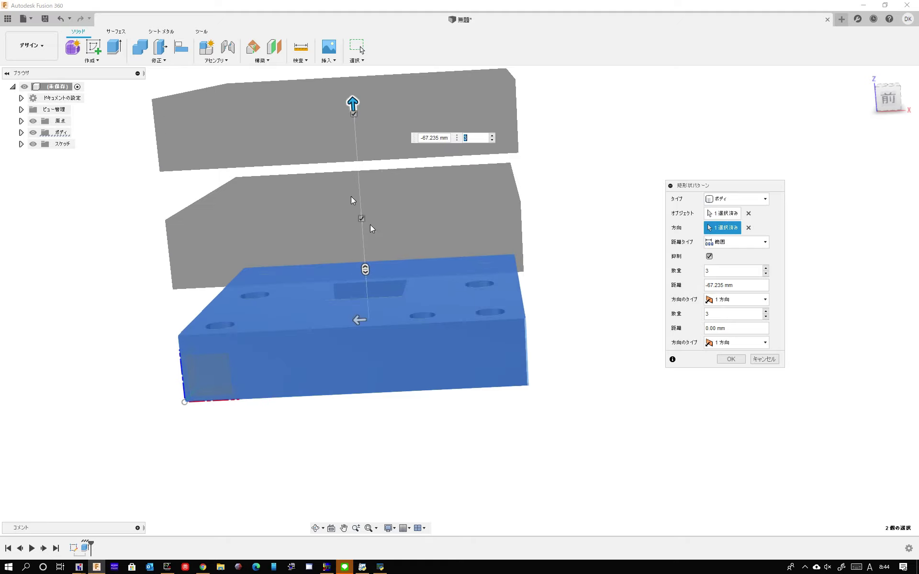
- Use 5 copies over -124.035 mm, 1 in the second direction, and confirm the pattern
{"action": "left_click", "coordinate": [766, 317]}
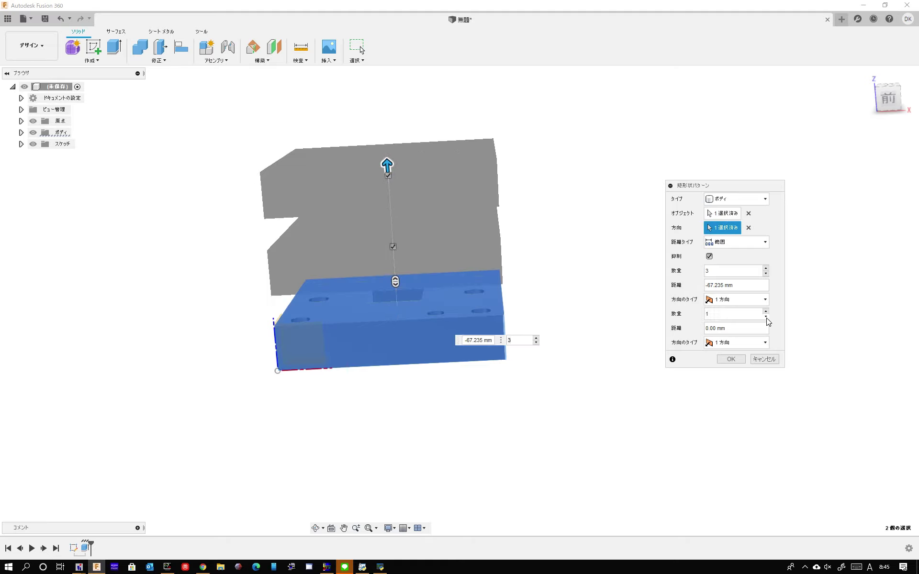
{"action": "left_click", "coordinate": [766, 317]}
{"action": "left_click", "coordinate": [766, 312]}
{"action": "middle_click_drag", "start_coordinate": [450, 277], "coordinate": [446, 269], "text": "shift"}
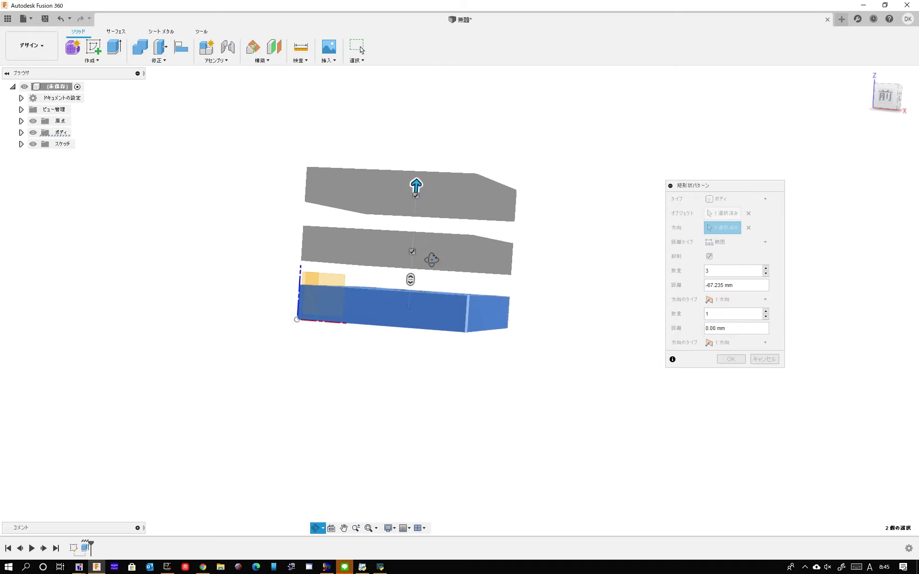
{"action": "left_click", "coordinate": [766, 269]}
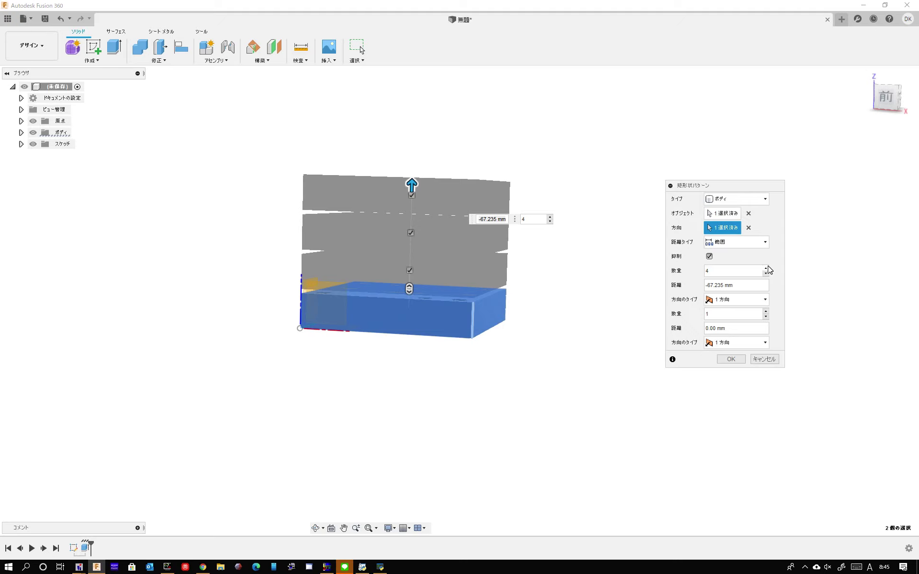
{"action": "left_click_drag", "start_coordinate": [415, 184], "coordinate": [414, 88]}
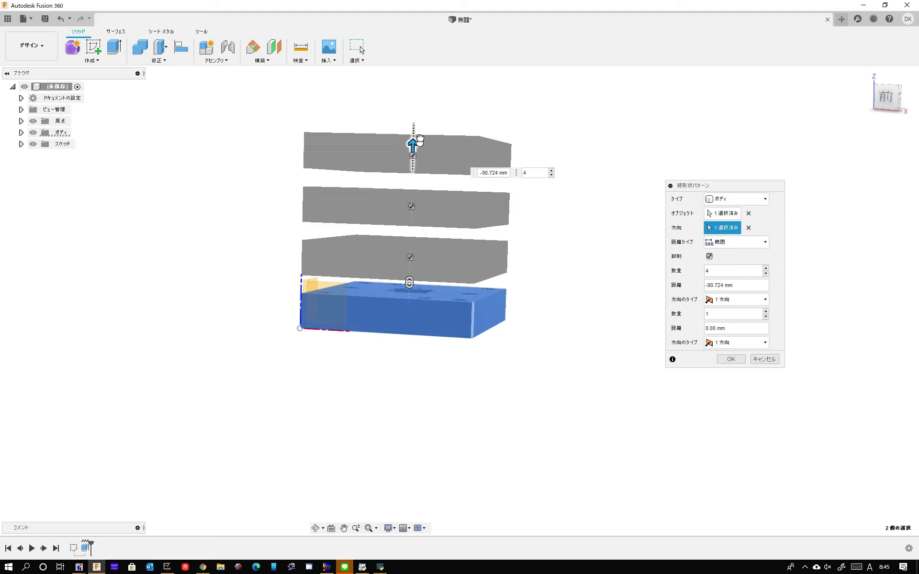
{"action": "left_click", "coordinate": [766, 268]}
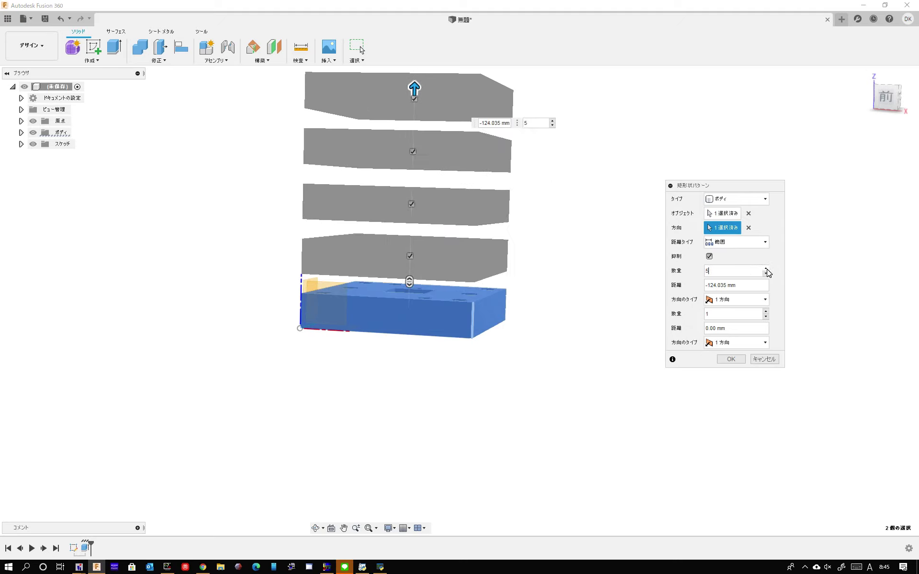
{"action": "mouse_move", "coordinate": [431, 348]}
{"action": "middle_mouse_down", "text": "shift"}
{"action": "mouse_move", "coordinate": [393, 291]}
{"action": "mouse_move", "coordinate": [366, 297]}
{"action": "middle_mouse_up", "text": "shift"}
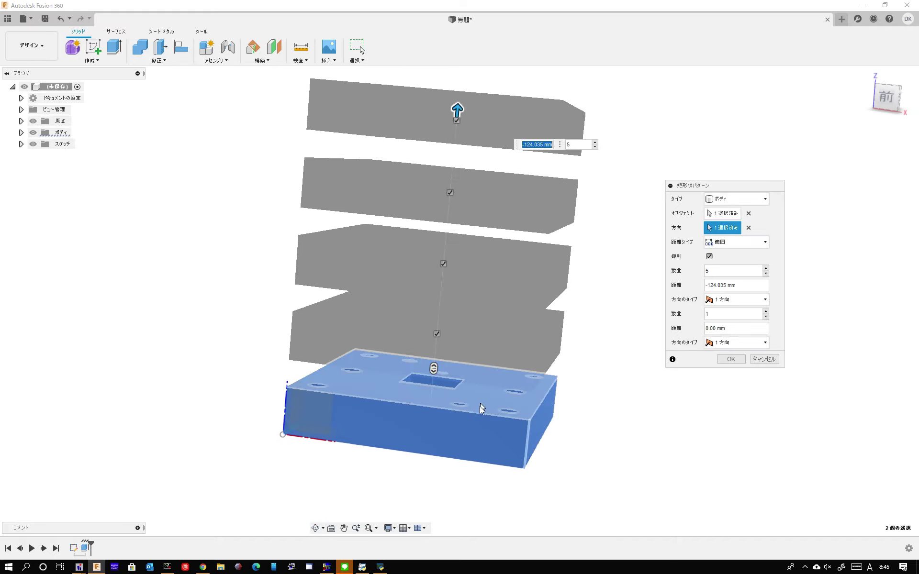
{"action": "middle_click_drag", "start_coordinate": [467, 343], "coordinate": [490, 413], "text": "shift"}
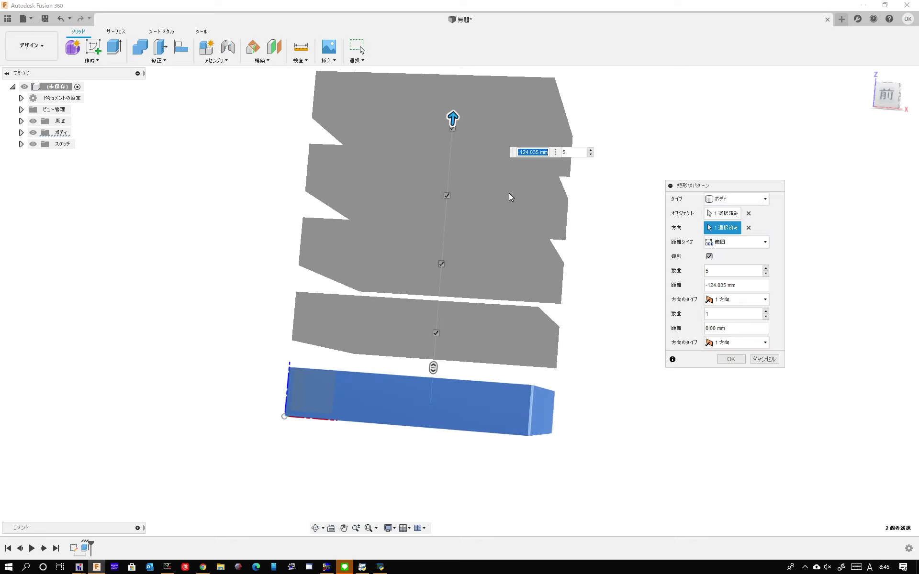
{"action": "left_click", "coordinate": [731, 360]}
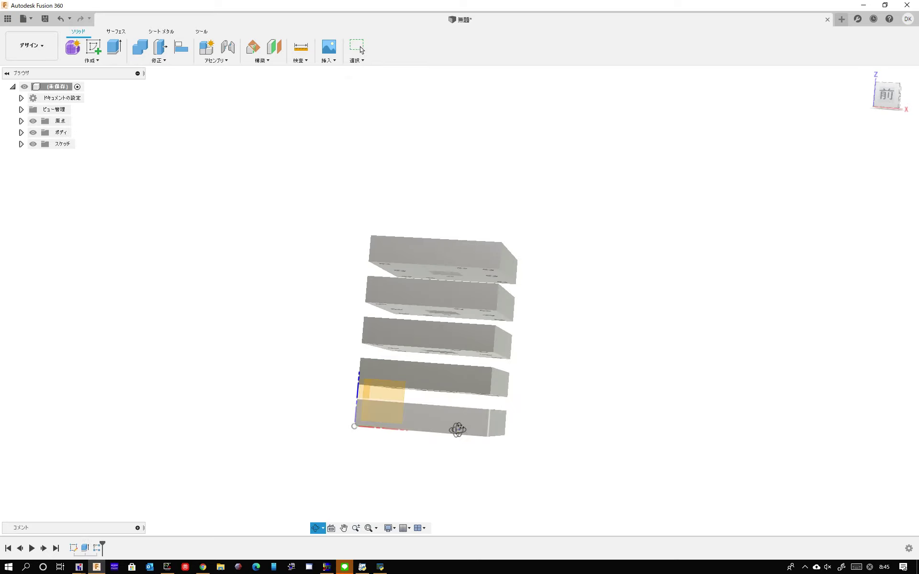
- Expand the Bodies folder and name the bottom body DH and the top body PH
{"action": "middle_click_drag", "start_coordinate": [441, 441], "coordinate": [456, 438], "text": "shift"}
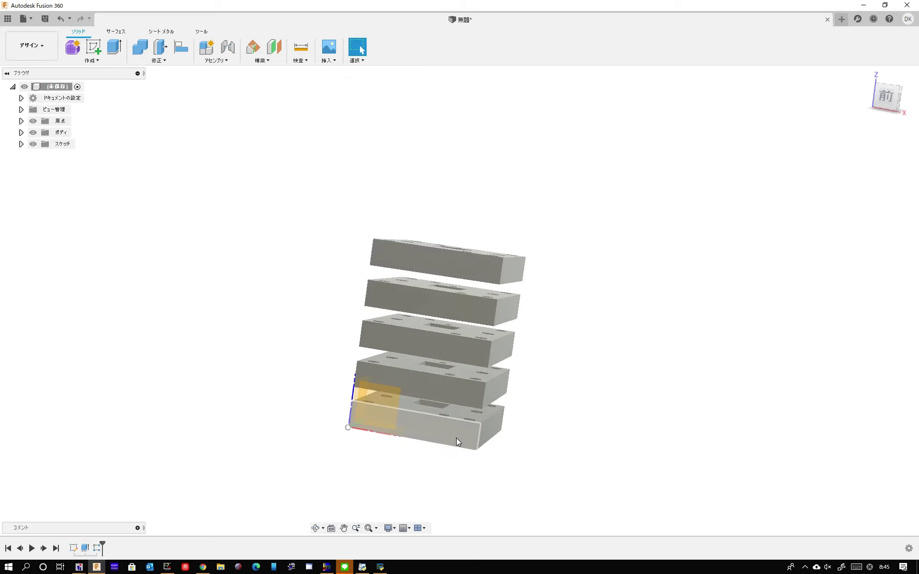
{"action": "left_click", "coordinate": [21, 133]}
{"action": "left_click", "coordinate": [68, 146]}
{"action": "type", "text": "DH"}
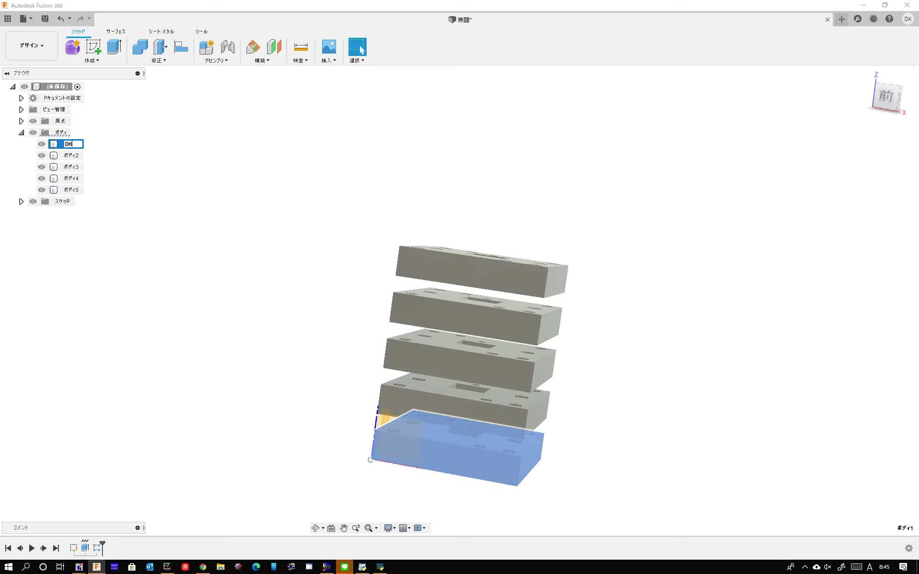
{"action": "key", "text": "Return"}
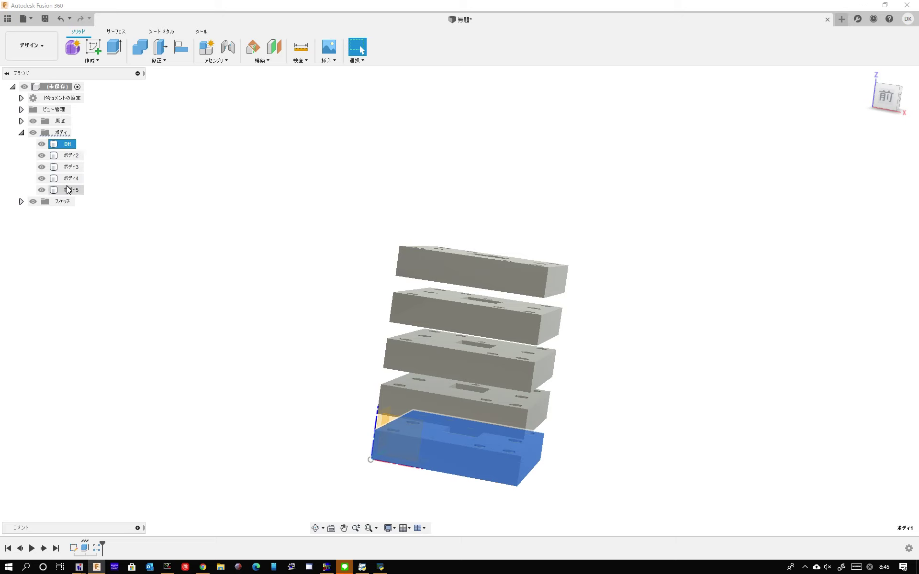
{"action": "double_click", "coordinate": [67, 190]}
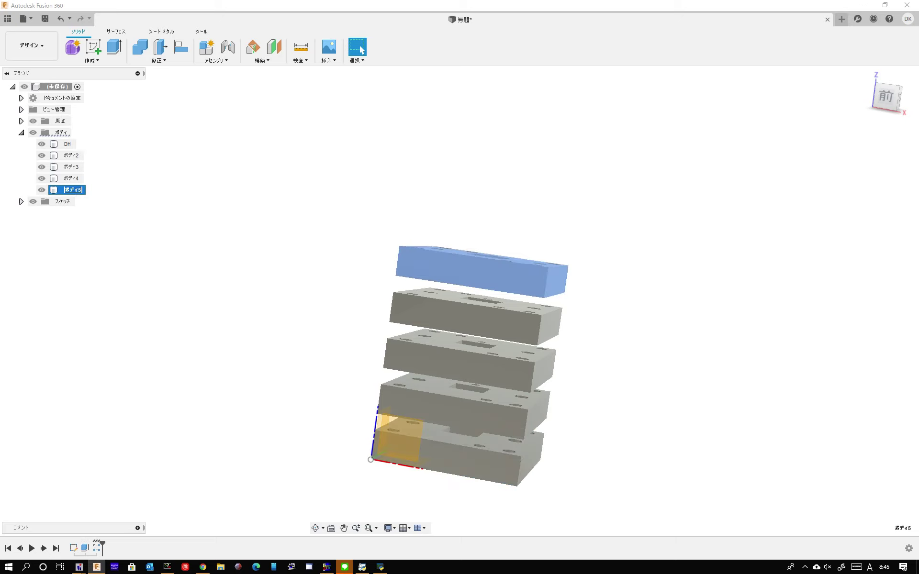
{"action": "type", "text": "PH"}
{"action": "key", "text": "Return"}
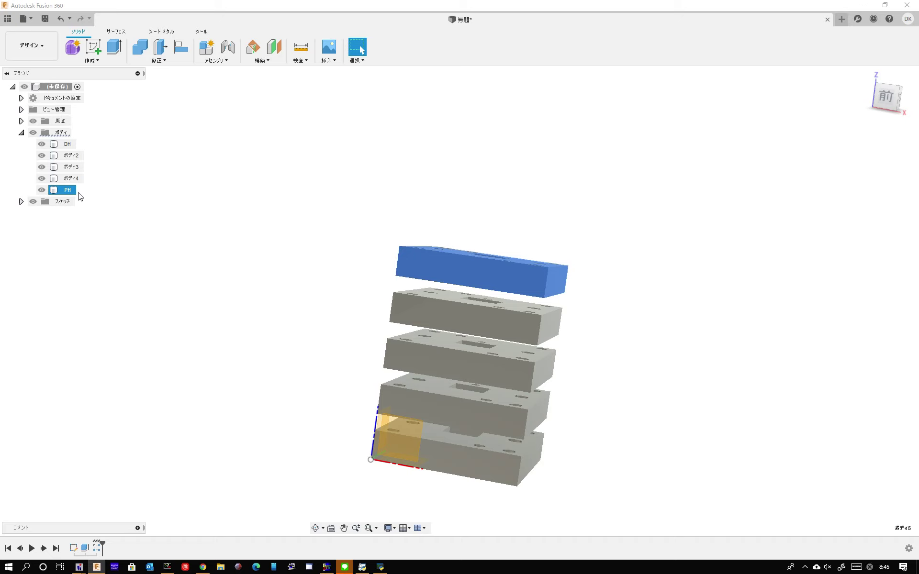
- Rename the remaining bodies PP, SP and D from the top downward
{"action": "left_click", "coordinate": [76, 182]}
{"action": "double_click", "coordinate": [76, 183]}
{"action": "type", "text": "PP"}
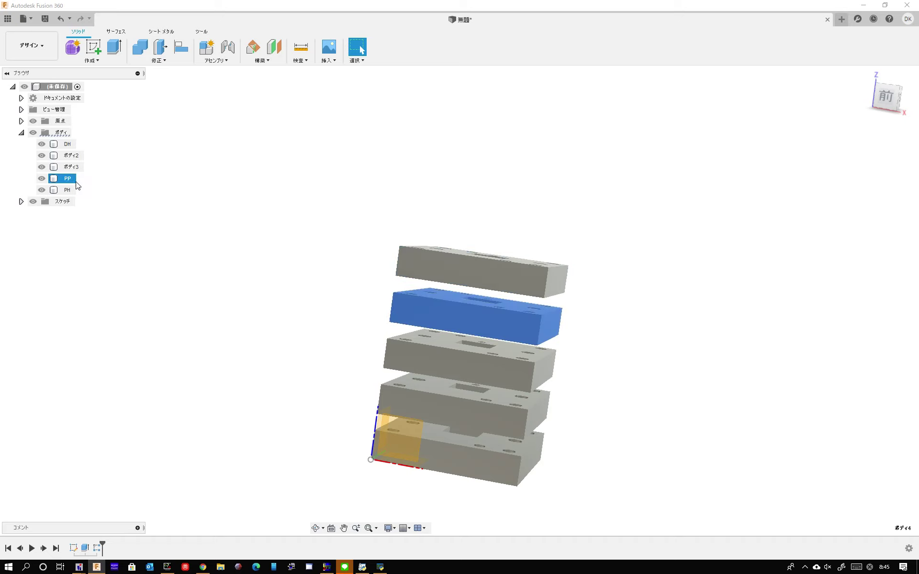
{"action": "left_click", "coordinate": [76, 167]}
{"action": "double_click", "coordinate": [76, 167]}
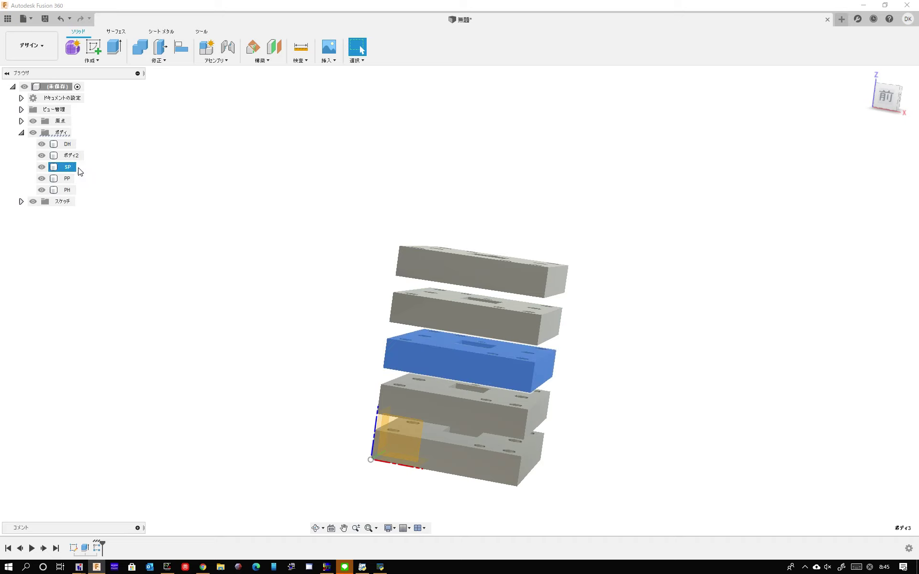
{"action": "type", "text": "SP"}
{"action": "left_click", "coordinate": [75, 158]}
{"action": "double_click", "coordinate": [75, 158]}
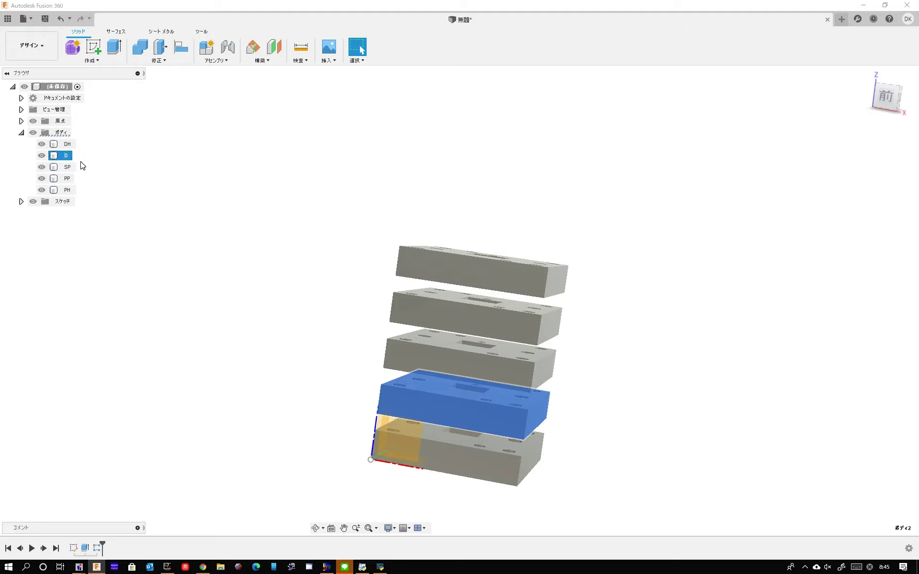
{"action": "left_click", "coordinate": [357, 223]}
{"action": "mouse_move", "coordinate": [460, 191]}
{"action": "middle_mouse_down", "text": "shift"}
{"action": "mouse_move", "coordinate": [534, 312]}
{"action": "mouse_move", "coordinate": [517, 297]}
{"action": "mouse_move", "coordinate": [480, 344]}
{"action": "middle_mouse_up", "text": "shift"}
- Try an extrude cut on the middle plate's top face, then cancel it
{"action": "scroll", "coordinate": [486, 322], "scroll_direction": "up", "scroll_amount": 3}
{"action": "scroll", "coordinate": [493, 331], "scroll_direction": "up", "scroll_amount": 3}
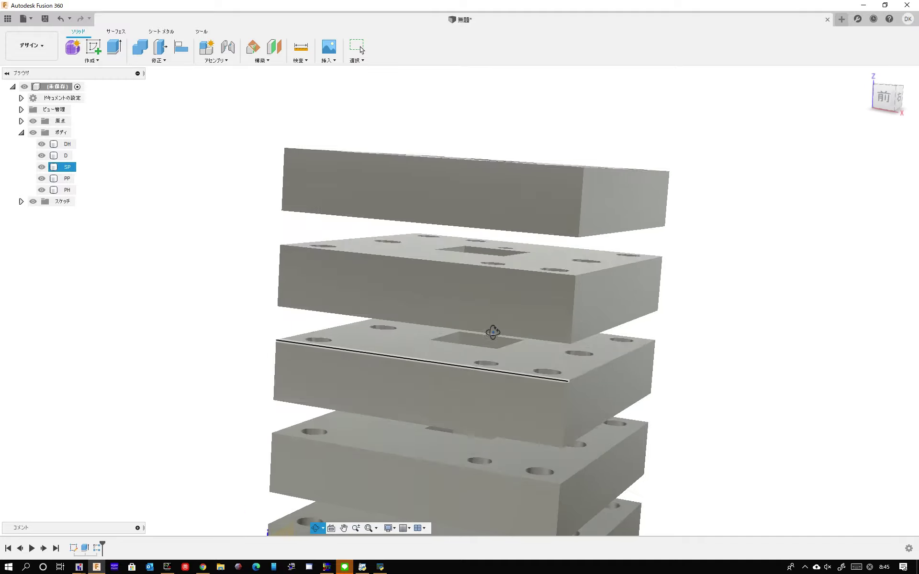
{"action": "left_click", "coordinate": [114, 47]}
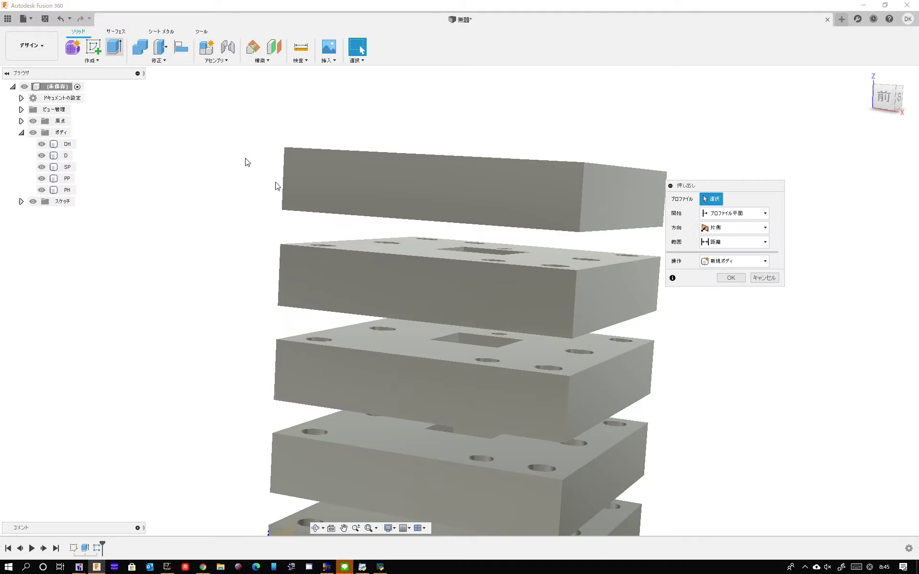
{"action": "left_click", "coordinate": [418, 340]}
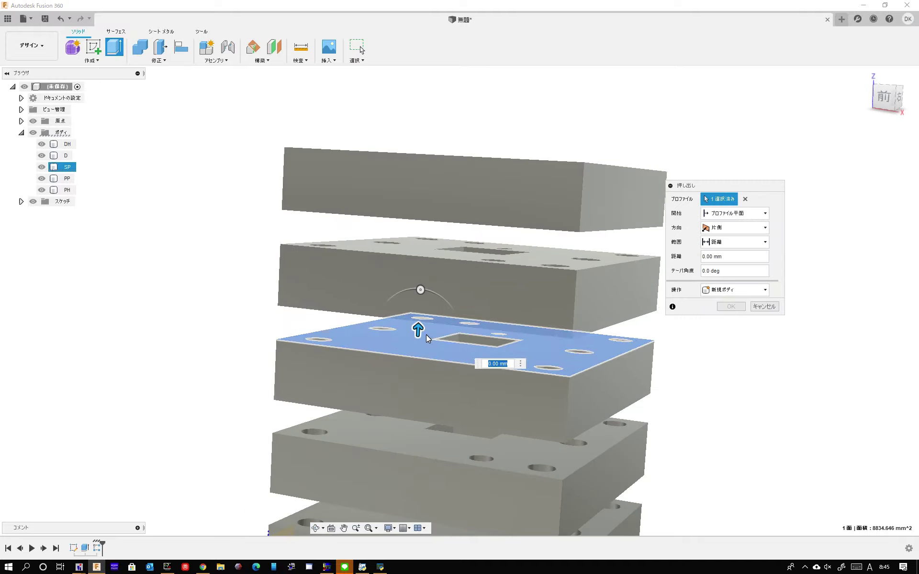
{"action": "left_click_drag", "start_coordinate": [426, 335], "coordinate": [467, 384]}
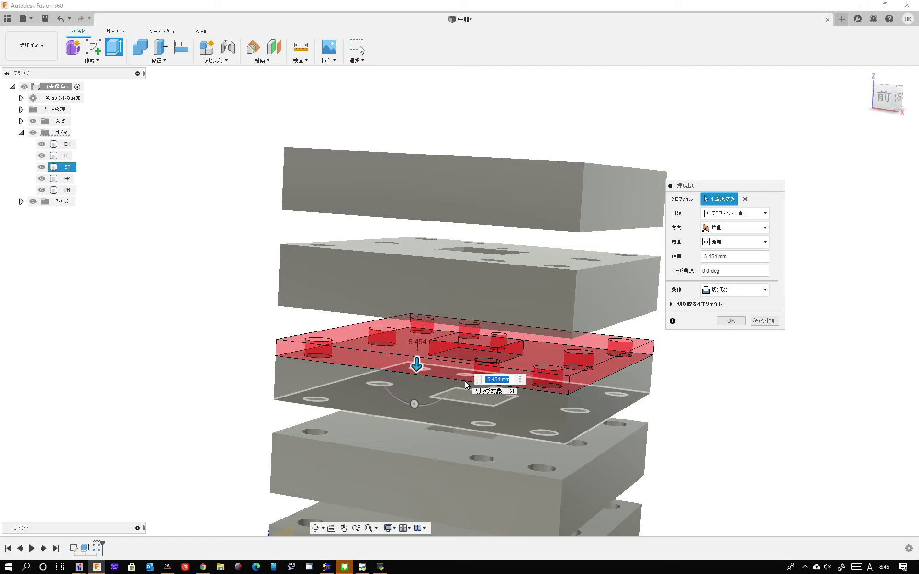
{"action": "left_click", "coordinate": [765, 321]}
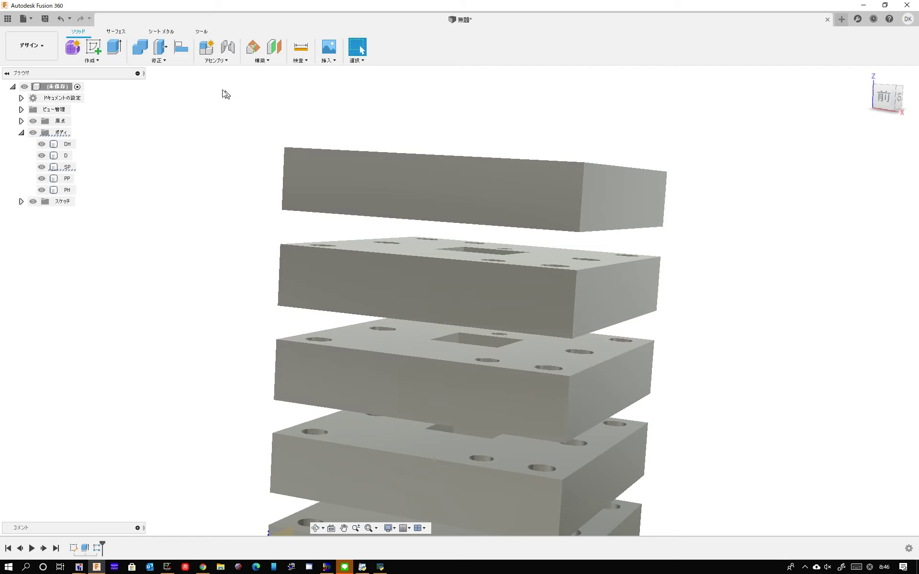
- Offset the SP plate's top face by -10 mm and look over the resulting stack
{"action": "left_click", "coordinate": [159, 49]}
{"action": "left_click", "coordinate": [389, 349]}
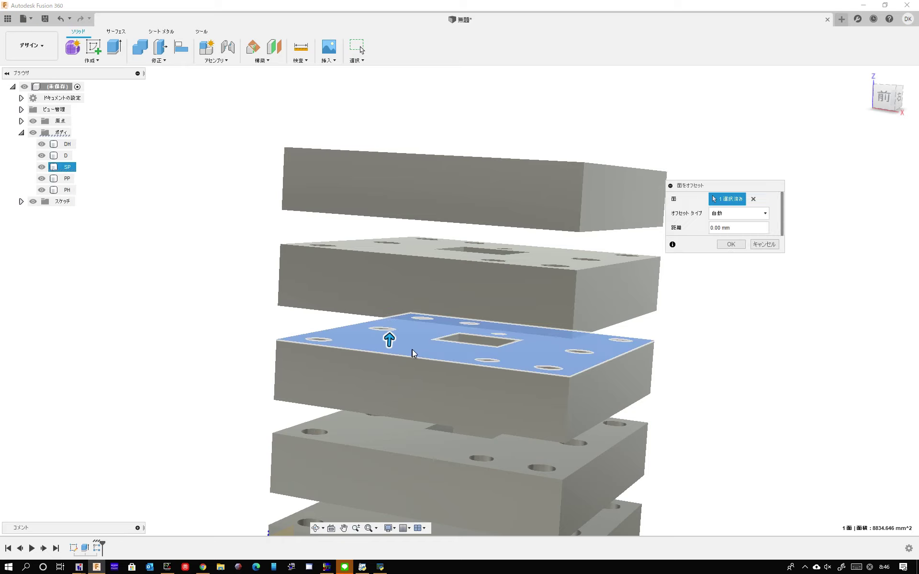
{"action": "left_click_drag", "start_coordinate": [389, 337], "coordinate": [388, 381]}
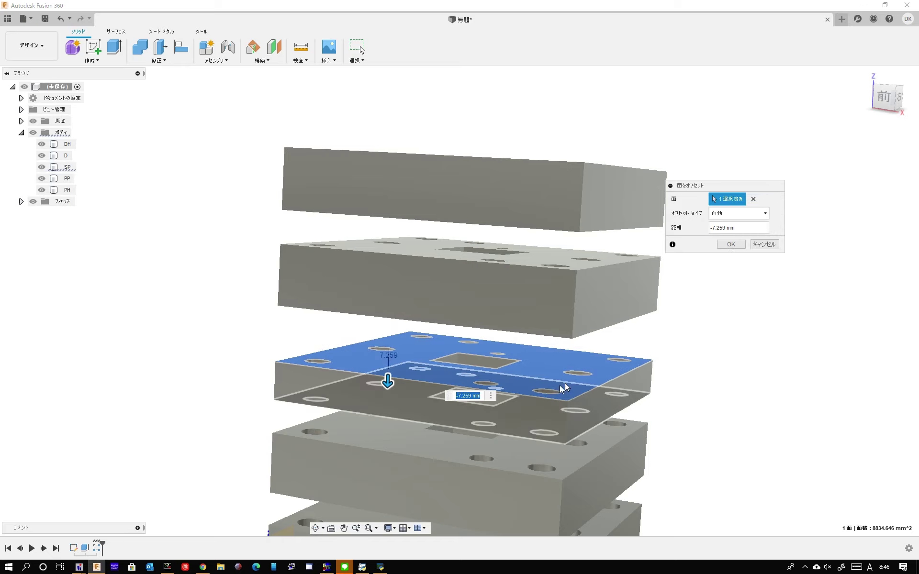
{"action": "type", "text": "-10"}
{"action": "key", "text": "Return"}
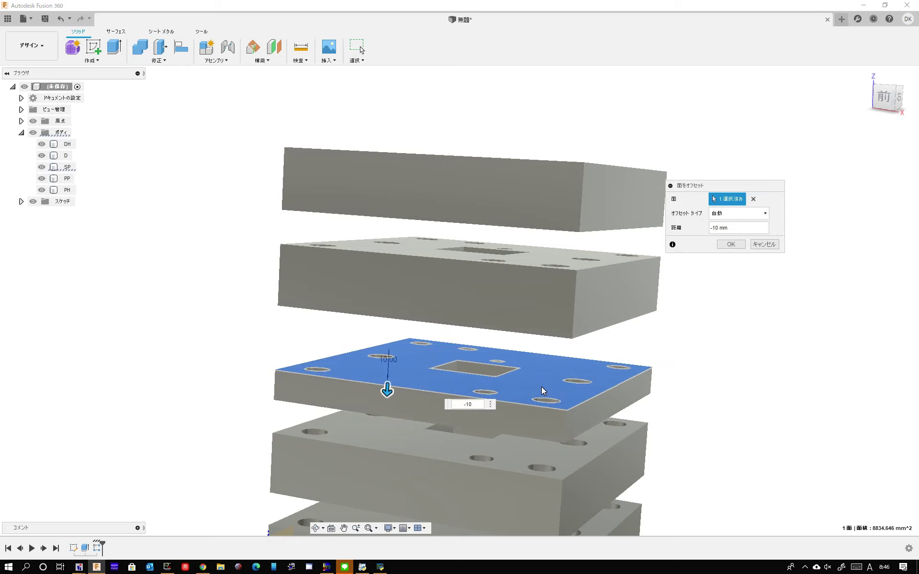
{"action": "key", "text": "Return"}
{"action": "mouse_move", "coordinate": [540, 390]}
{"action": "middle_mouse_down", "text": "shift"}
{"action": "mouse_move", "coordinate": [581, 308]}
{"action": "mouse_move", "coordinate": [488, 286]}
{"action": "mouse_move", "coordinate": [504, 295]}
{"action": "mouse_move", "coordinate": [488, 261]}
{"action": "middle_mouse_up", "text": "shift"}
{"action": "scroll", "coordinate": [503, 295], "scroll_direction": "up", "scroll_amount": 3}
{"action": "scroll", "coordinate": [498, 263], "scroll_direction": "up", "scroll_amount": 3}
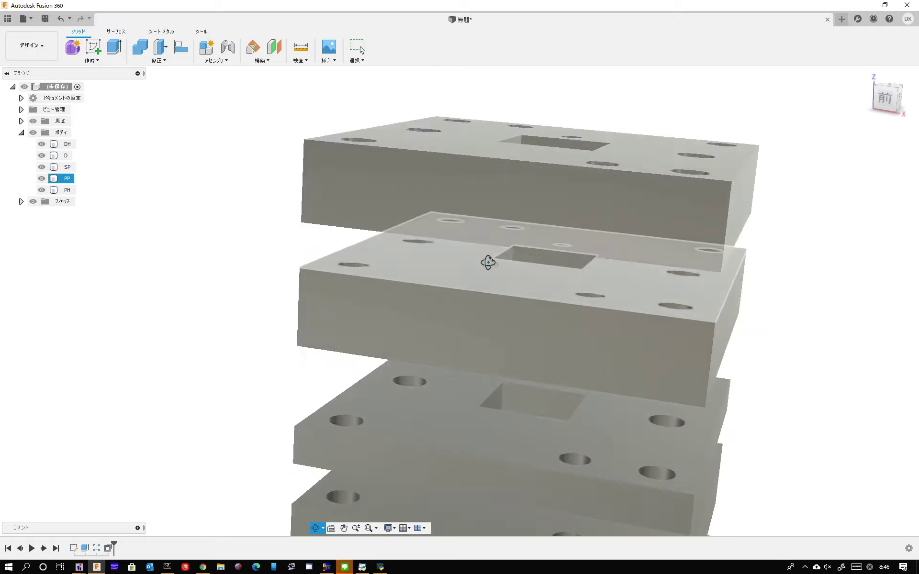
{"action": "scroll", "coordinate": [535, 160], "scroll_direction": "up", "scroll_amount": 2}
{"action": "left_click", "coordinate": [160, 46]}
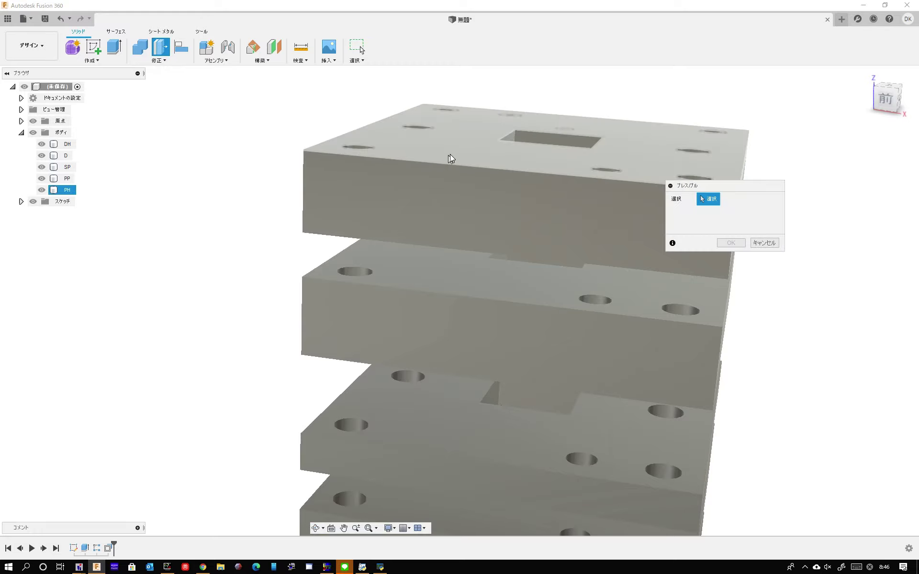
- Offset the stack's top face and the bottom plate's underside outward by 10 mm
{"action": "left_click", "coordinate": [450, 154]}
{"action": "scroll", "coordinate": [450, 191], "scroll_direction": "down", "scroll_amount": 3}
{"action": "scroll", "coordinate": [449, 216], "scroll_direction": "down", "scroll_amount": 3}
{"action": "middle_click_drag", "start_coordinate": [449, 215], "coordinate": [452, 272], "text": "shift"}
{"action": "scroll", "coordinate": [468, 355], "scroll_direction": "up", "scroll_amount": 3}
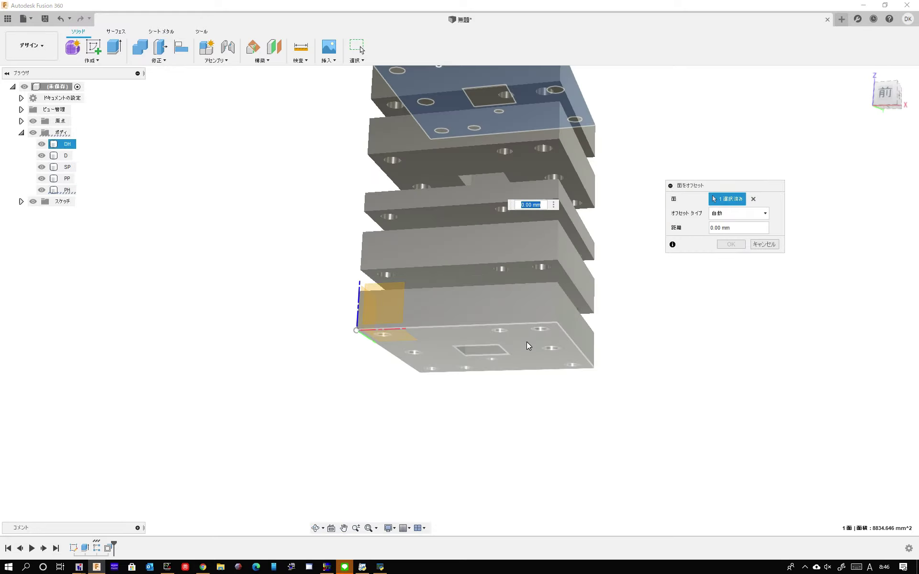
{"action": "left_click", "coordinate": [527, 342]}
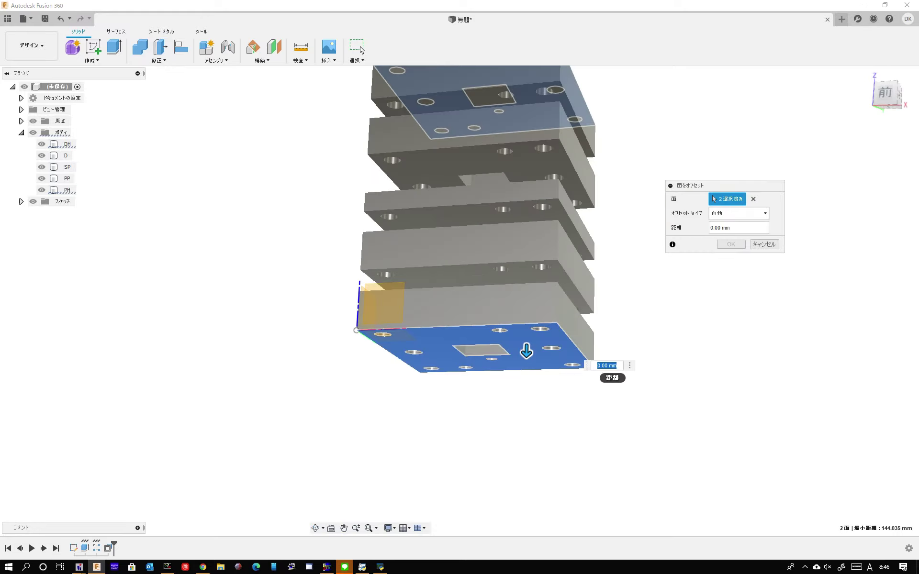
{"action": "type", "text": "10"}
{"action": "key", "text": "Return"}
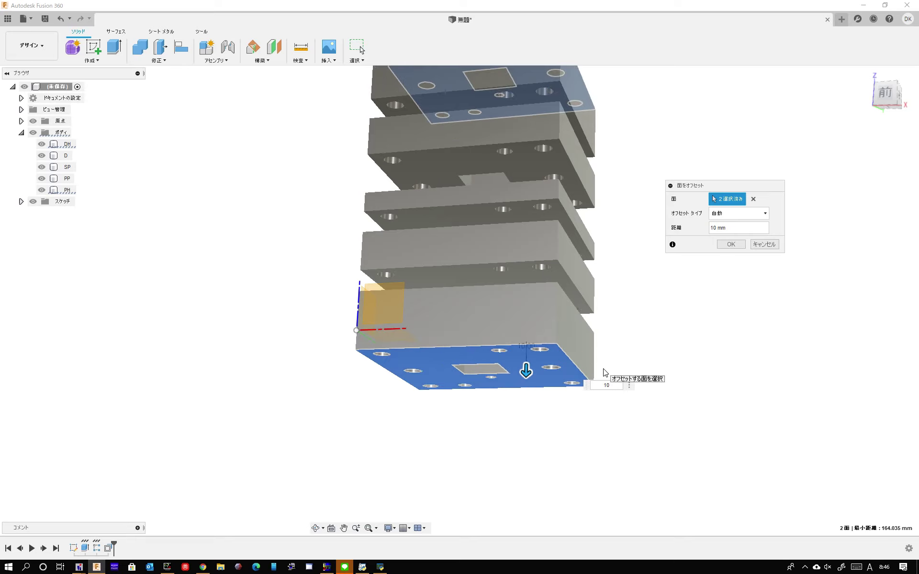
{"action": "middle_click_drag", "start_coordinate": [545, 263], "coordinate": [575, 230], "text": "shift"}
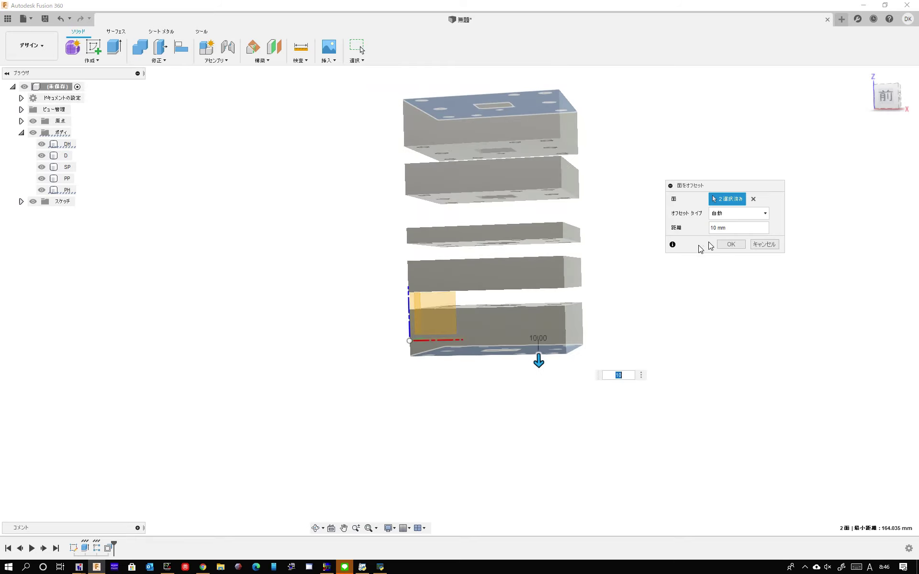
{"action": "left_click", "coordinate": [729, 243]}
{"action": "scroll", "coordinate": [490, 282], "scroll_direction": "up", "scroll_amount": 2}
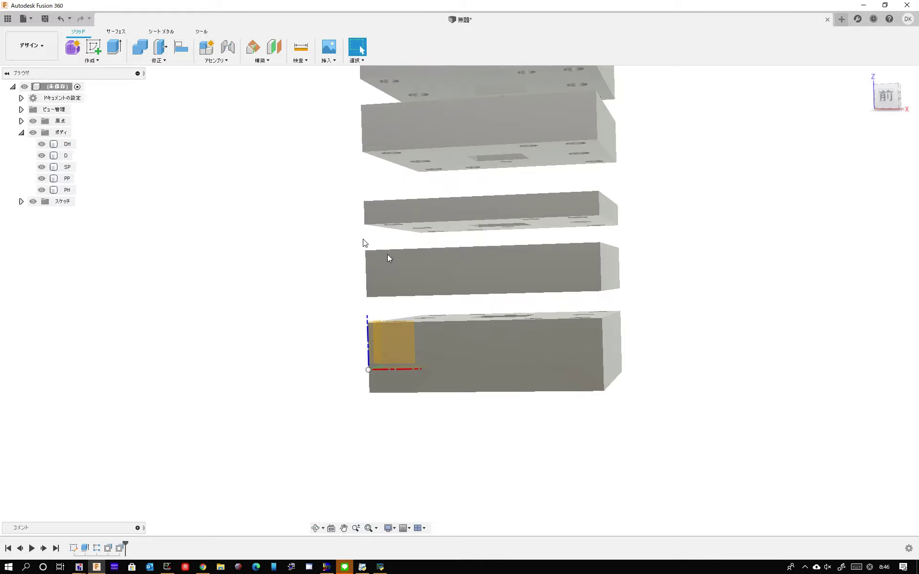
{"action": "left_click", "coordinate": [161, 51]}
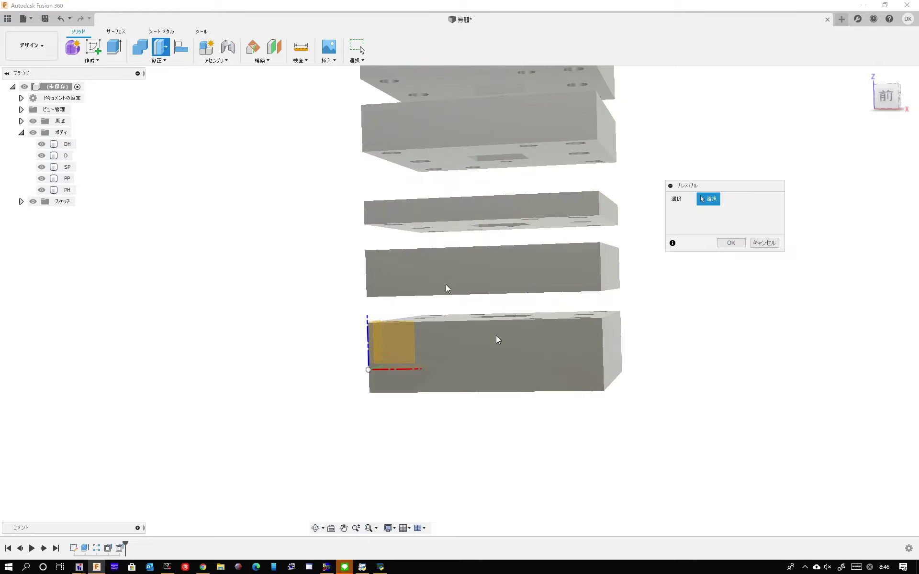
- Select some body faces for an offset, then abandon that attempt
{"action": "left_click", "coordinate": [547, 361]}
{"action": "mouse_move", "coordinate": [608, 360]}
{"action": "middle_mouse_down", "text": "shift"}
{"action": "mouse_move", "coordinate": [455, 352]}
{"action": "mouse_move", "coordinate": [499, 274]}
{"action": "mouse_move", "coordinate": [498, 252]}
{"action": "middle_mouse_up", "text": "shift"}
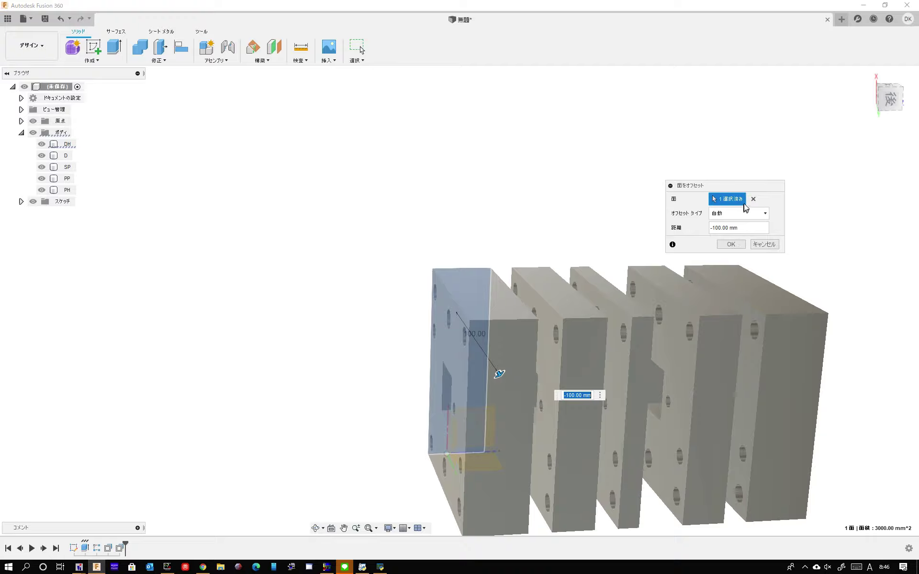
{"action": "left_click", "coordinate": [753, 199]}
{"action": "left_click", "coordinate": [469, 305]}
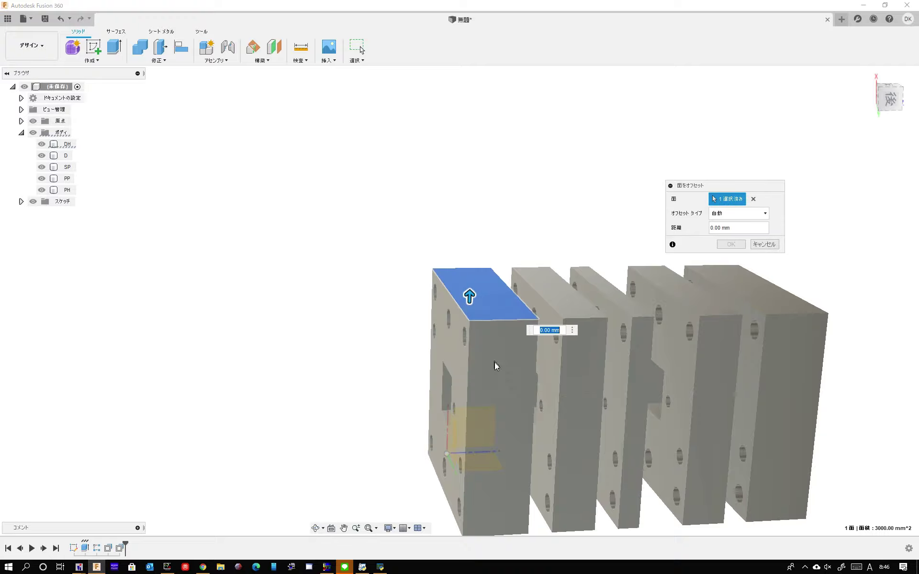
{"action": "middle_click_drag", "start_coordinate": [523, 443], "coordinate": [544, 291], "text": "shift"}
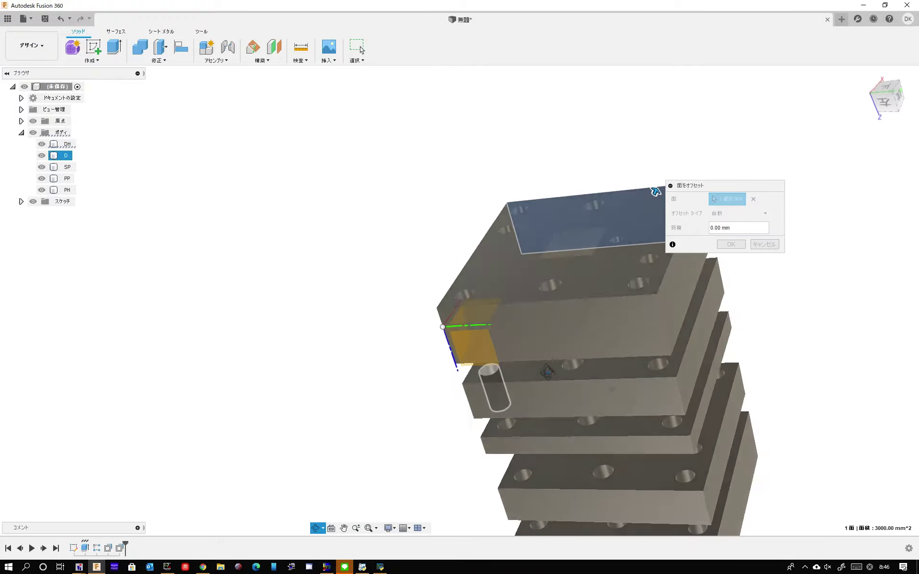
{"action": "middle_click_drag", "start_coordinate": [541, 291], "coordinate": [430, 295], "text": "shift"}
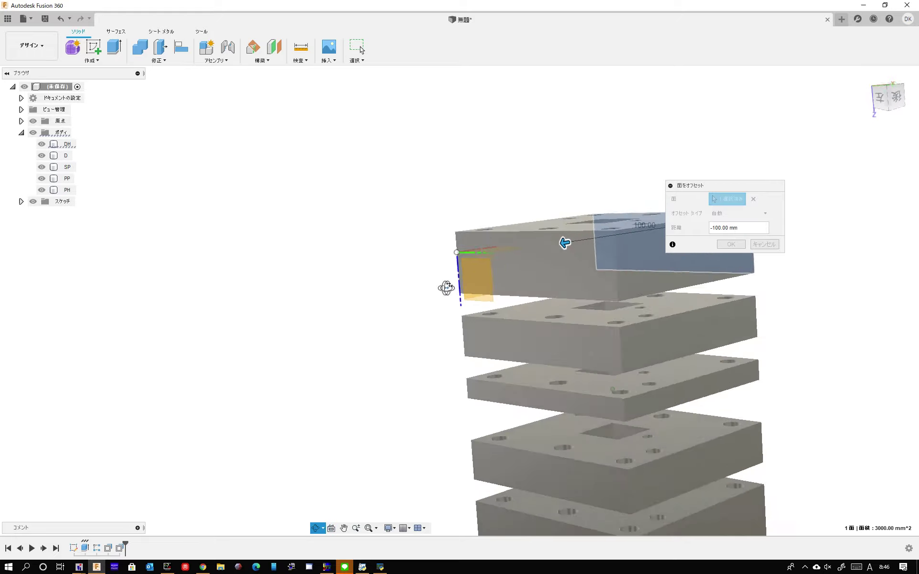
{"action": "left_click", "coordinate": [766, 245]}
- Select the top and bottom bodies' side faces and press/pull them outward 10 mm
{"action": "left_click", "coordinate": [576, 259]}
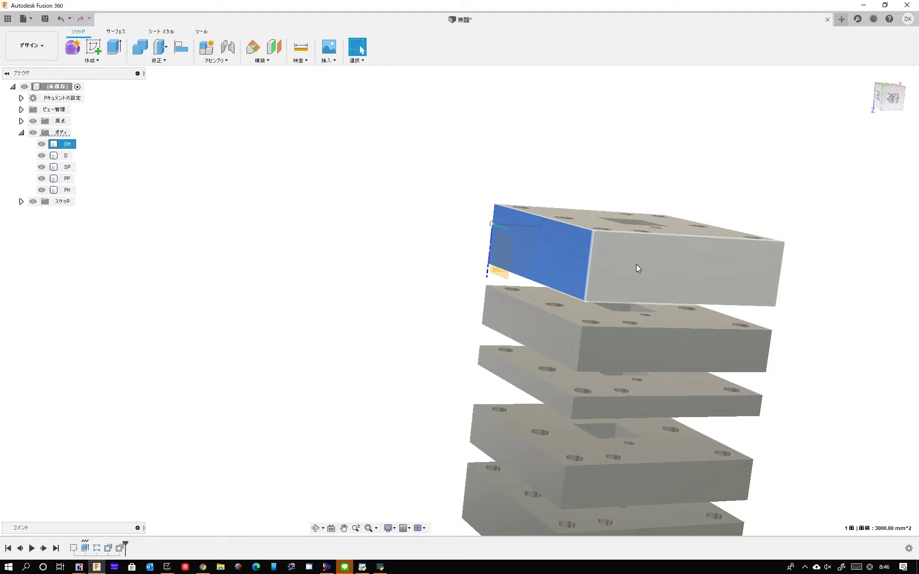
{"action": "left_click", "coordinate": [637, 266], "text": "ctrl"}
{"action": "scroll", "coordinate": [550, 265], "scroll_direction": "down", "scroll_amount": 3}
{"action": "mouse_move", "coordinate": [550, 265]}
{"action": "middle_mouse_down", "text": "shift"}
{"action": "mouse_move", "coordinate": [521, 289]}
{"action": "mouse_move", "coordinate": [580, 274]}
{"action": "middle_mouse_up", "text": "shift"}
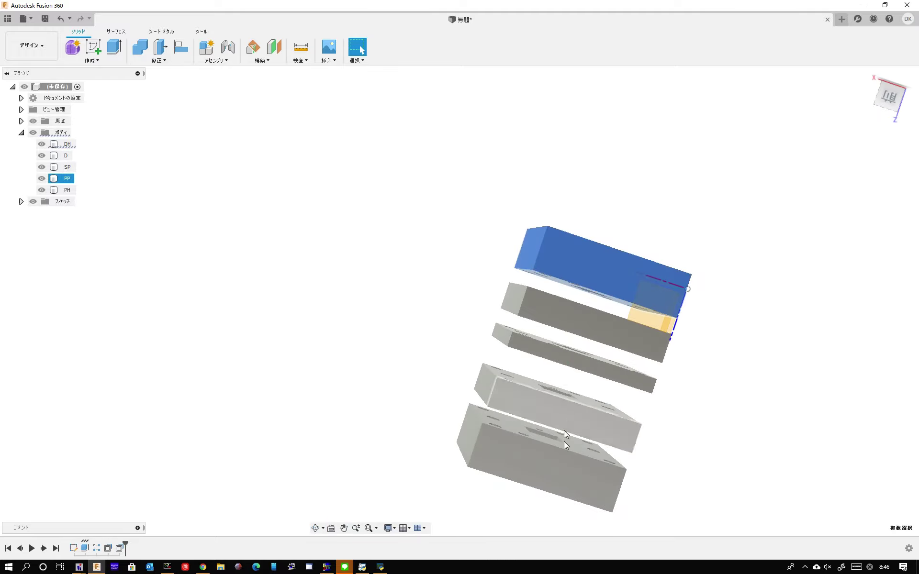
{"action": "left_click", "coordinate": [472, 438], "text": "ctrl"}
{"action": "mouse_move", "coordinate": [528, 455]}
{"action": "middle_mouse_down", "text": "shift"}
{"action": "mouse_move", "coordinate": [498, 413]}
{"action": "mouse_move", "coordinate": [482, 327]}
{"action": "mouse_move", "coordinate": [506, 263]}
{"action": "mouse_move", "coordinate": [438, 283]}
{"action": "mouse_move", "coordinate": [410, 332]}
{"action": "mouse_move", "coordinate": [424, 346]}
{"action": "middle_mouse_up", "text": "shift"}
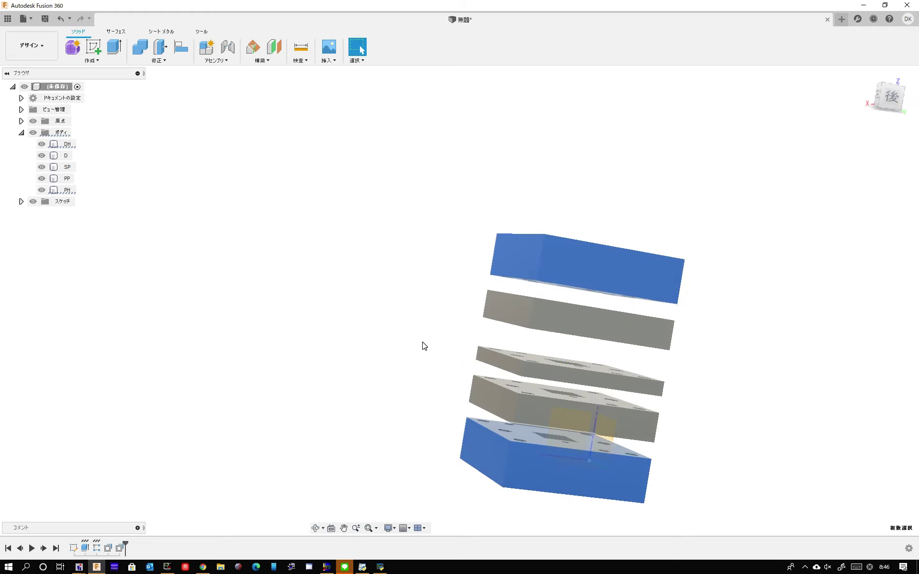
{"action": "left_click", "coordinate": [161, 48]}
{"action": "type", "text": "10"}
{"action": "key", "text": "Return"}
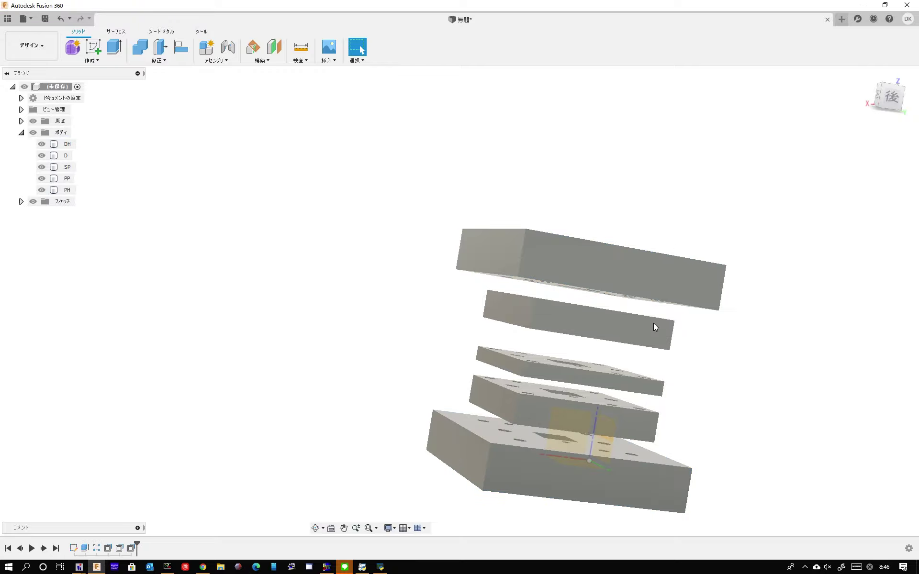
- Orbit around the plate stack and select the PH plate's top face with the square opening
{"action": "left_click", "coordinate": [653, 324]}
{"action": "mouse_move", "coordinate": [624, 360]}
{"action": "middle_mouse_down", "text": "shift"}
{"action": "mouse_move", "coordinate": [612, 395]}
{"action": "mouse_move", "coordinate": [606, 367]}
{"action": "middle_mouse_up", "text": "shift"}
{"action": "scroll", "coordinate": [606, 366], "scroll_direction": "up", "scroll_amount": 5}
{"action": "middle_click_drag", "start_coordinate": [589, 407], "coordinate": [561, 339], "text": "shift"}
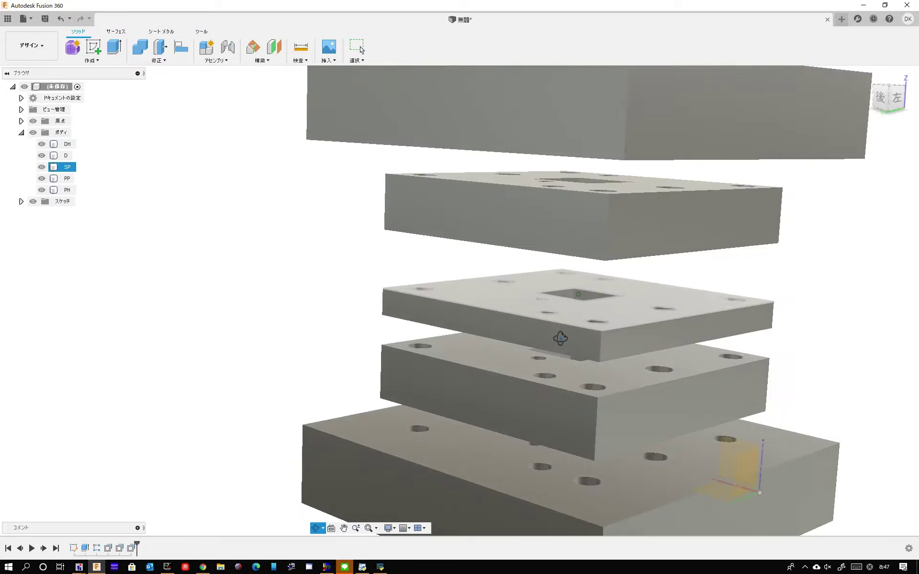
{"action": "scroll", "coordinate": [569, 337], "scroll_direction": "down", "scroll_amount": 2}
{"action": "scroll", "coordinate": [578, 335], "scroll_direction": "up", "scroll_amount": 3}
{"action": "mouse_move", "coordinate": [582, 328]}
{"action": "middle_mouse_down", "text": "shift"}
{"action": "mouse_move", "coordinate": [581, 383]}
{"action": "mouse_move", "coordinate": [595, 280]}
{"action": "mouse_move", "coordinate": [592, 335]}
{"action": "middle_mouse_up", "text": "shift"}
{"action": "scroll", "coordinate": [587, 281], "scroll_direction": "down", "scroll_amount": 5}
{"action": "scroll", "coordinate": [584, 238], "scroll_direction": "up", "scroll_amount": 4}
{"action": "middle_click_drag", "start_coordinate": [584, 237], "coordinate": [589, 265], "text": "shift"}
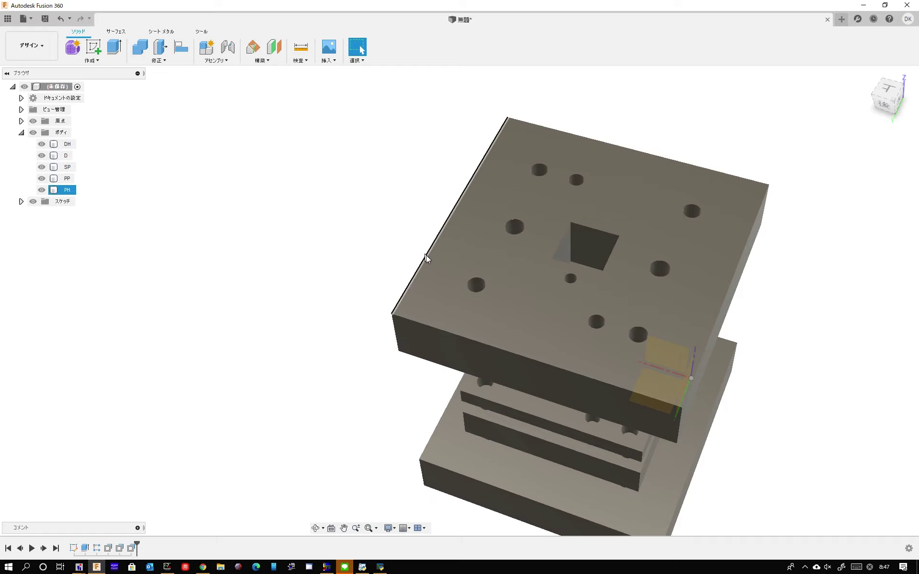
{"action": "left_click", "coordinate": [458, 295]}
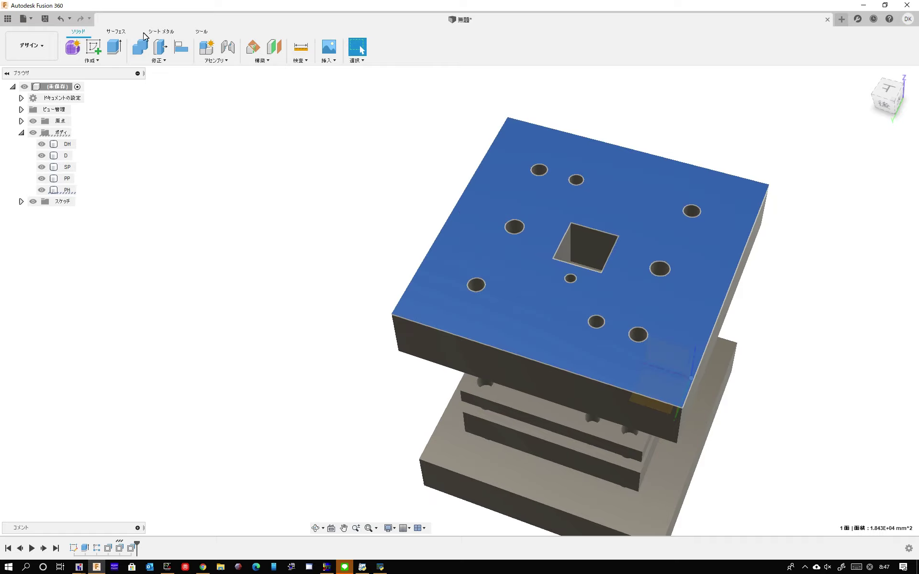
- Start a new sketch on the selected face and make Sketch 1 visible
{"action": "left_click", "coordinate": [95, 53]}
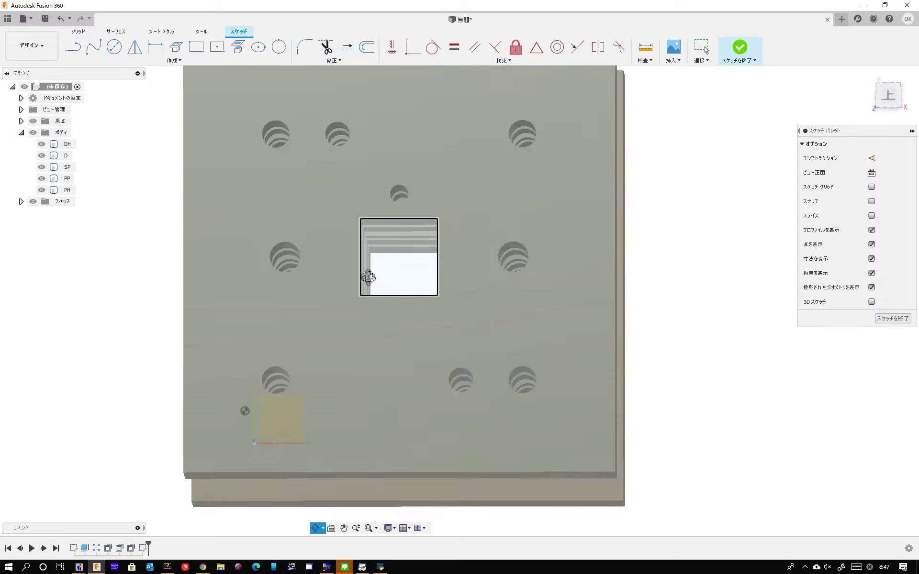
{"action": "middle_click_drag", "start_coordinate": [369, 277], "coordinate": [398, 313], "text": "shift"}
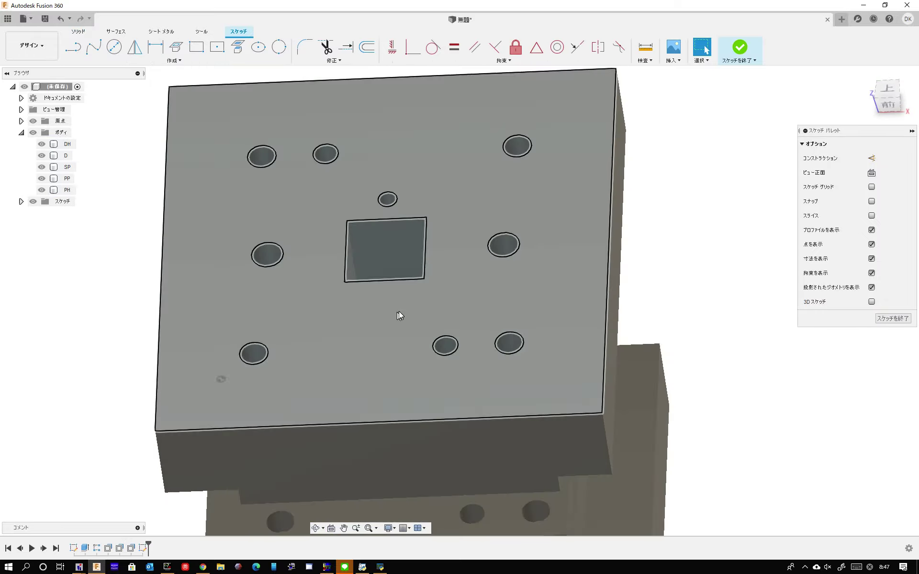
{"action": "key", "text": "F6"}
{"action": "left_click", "coordinate": [42, 213]}
- Orbit below the plates and select hole circles among the lower holes
{"action": "middle_click_drag", "start_coordinate": [216, 298], "coordinate": [430, 379], "text": "shift"}
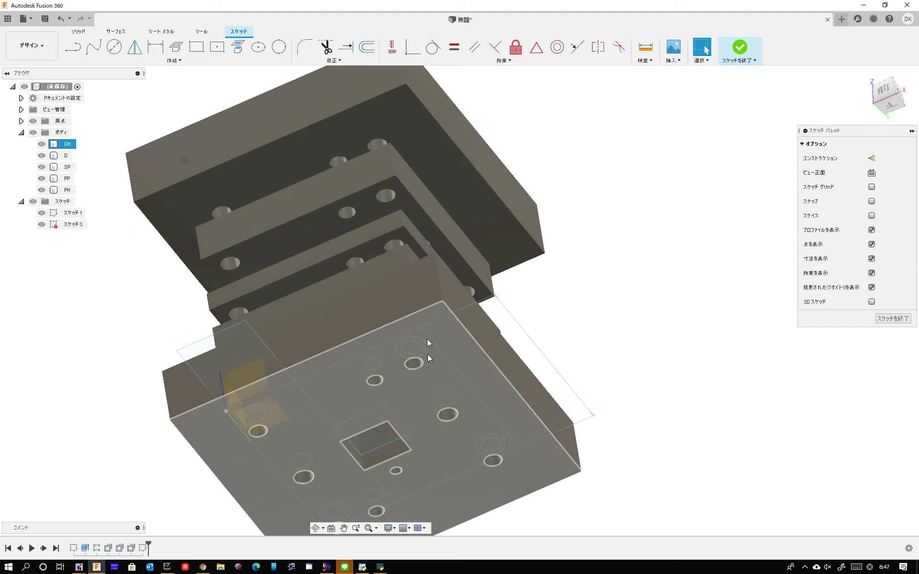
{"action": "key", "text": "Escape"}
{"action": "scroll", "coordinate": [362, 325], "scroll_direction": "up", "scroll_amount": 3}
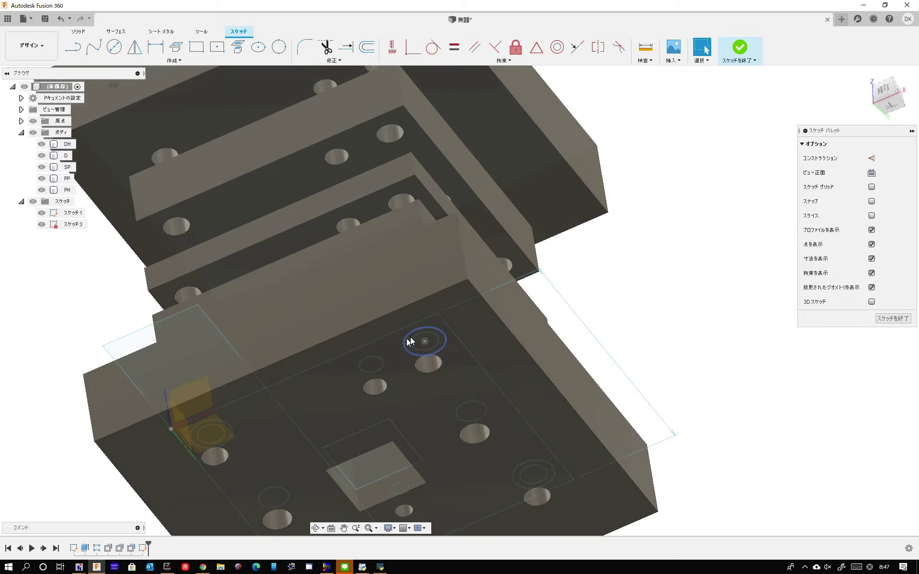
{"action": "left_click", "coordinate": [442, 332]}
{"action": "left_click", "coordinate": [228, 424]}
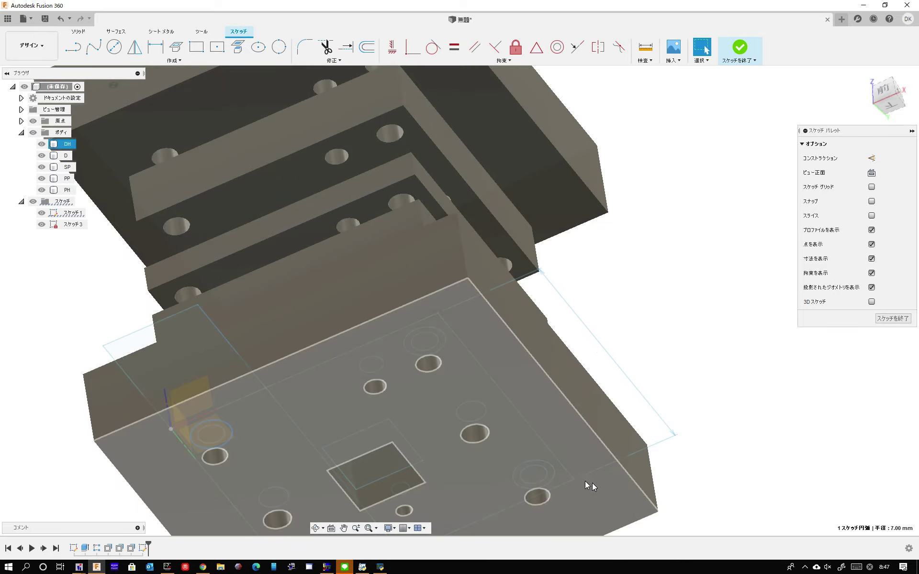
{"action": "left_click", "coordinate": [557, 470]}
{"action": "scroll", "coordinate": [460, 252], "scroll_direction": "down", "scroll_amount": 3}
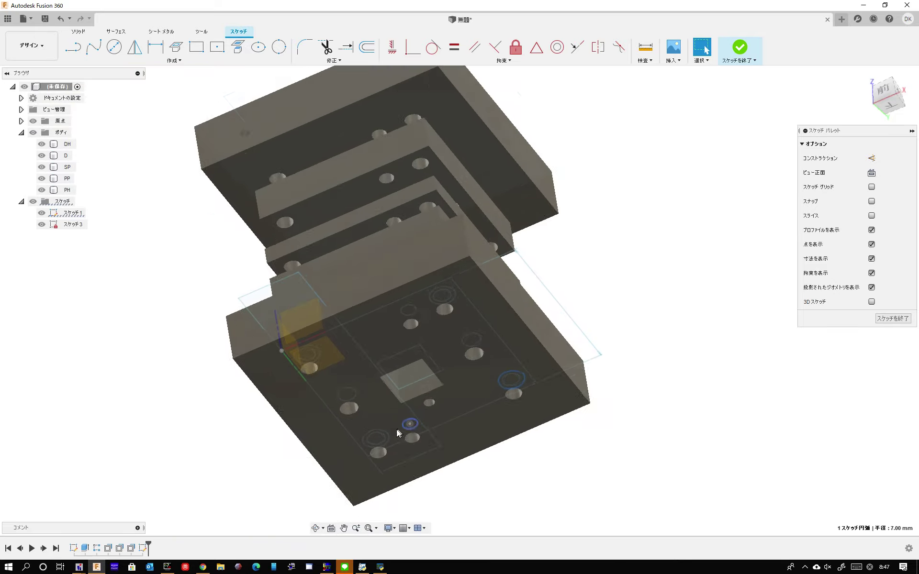
{"action": "scroll", "coordinate": [390, 429], "scroll_direction": "up", "scroll_amount": 5}
{"action": "scroll", "coordinate": [415, 293], "scroll_direction": "down", "scroll_amount": 5}
- Fit the whole die set in view and begin projecting geometry into the sketch
{"action": "middle_click_drag", "start_coordinate": [415, 293], "coordinate": [409, 362], "text": "shift"}
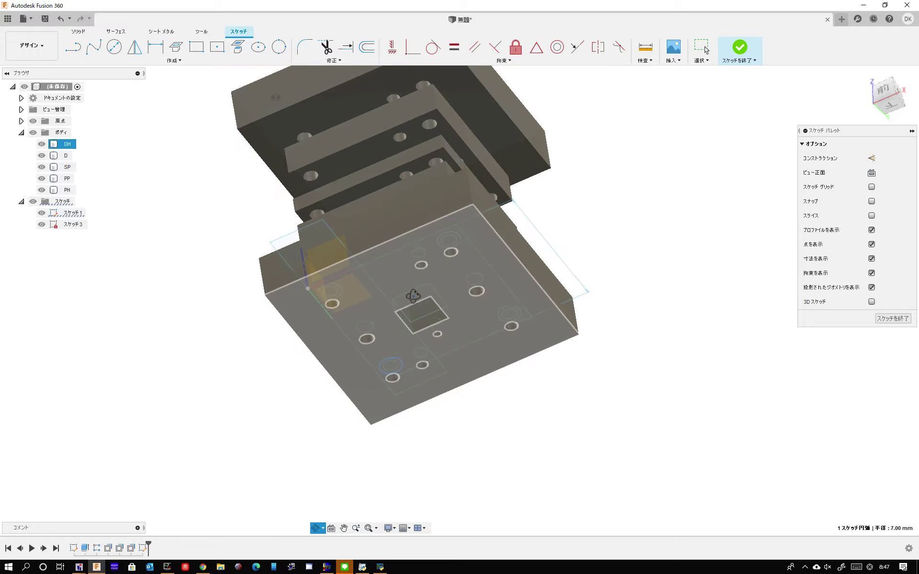
{"action": "scroll", "coordinate": [409, 363], "scroll_direction": "down", "scroll_amount": 5}
{"action": "key", "text": "Escape"}
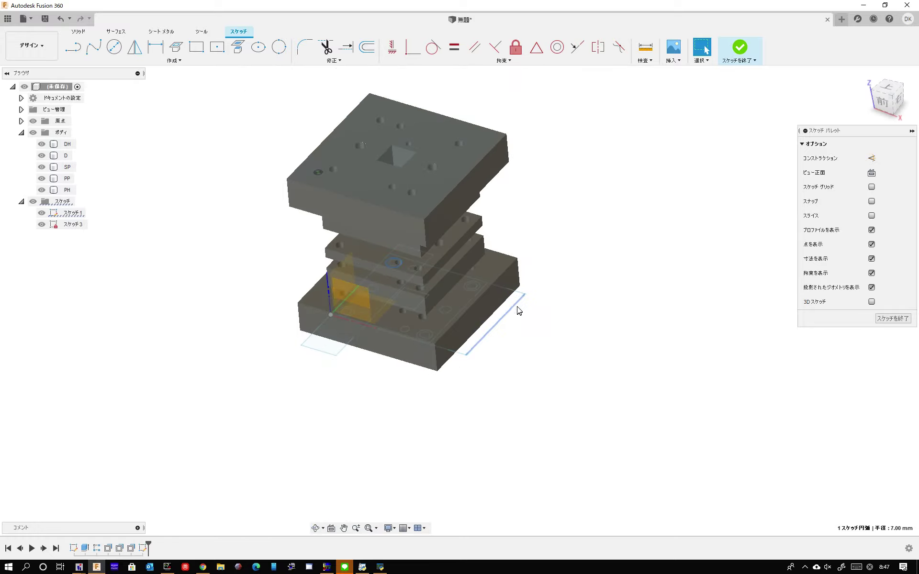
{"action": "left_click", "coordinate": [236, 53]}
- Project two corner hole circles and the DH plate's edges, then zoom onto the top plate
{"action": "middle_click_drag", "start_coordinate": [470, 275], "coordinate": [412, 135], "text": "shift"}
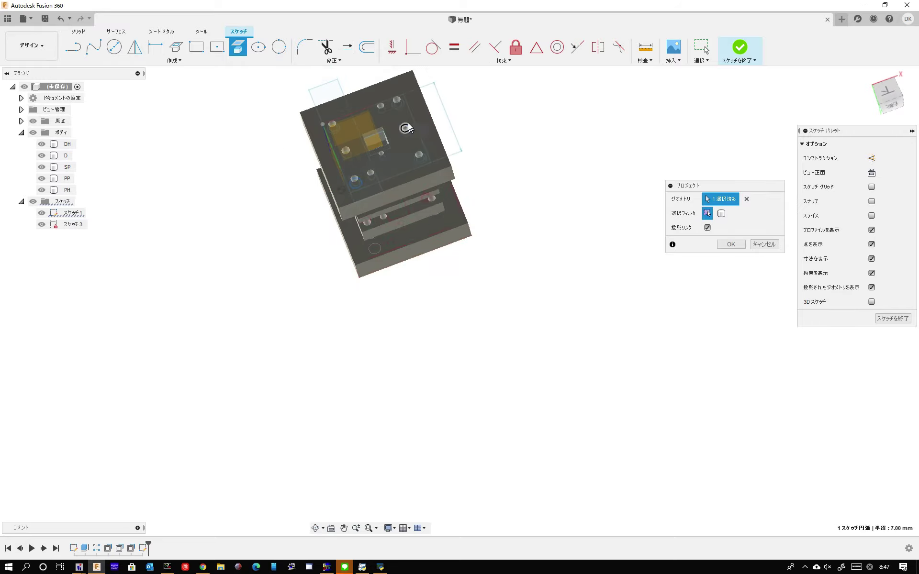
{"action": "scroll", "coordinate": [412, 135], "scroll_direction": "up", "scroll_amount": 5}
{"action": "left_click", "coordinate": [407, 123]}
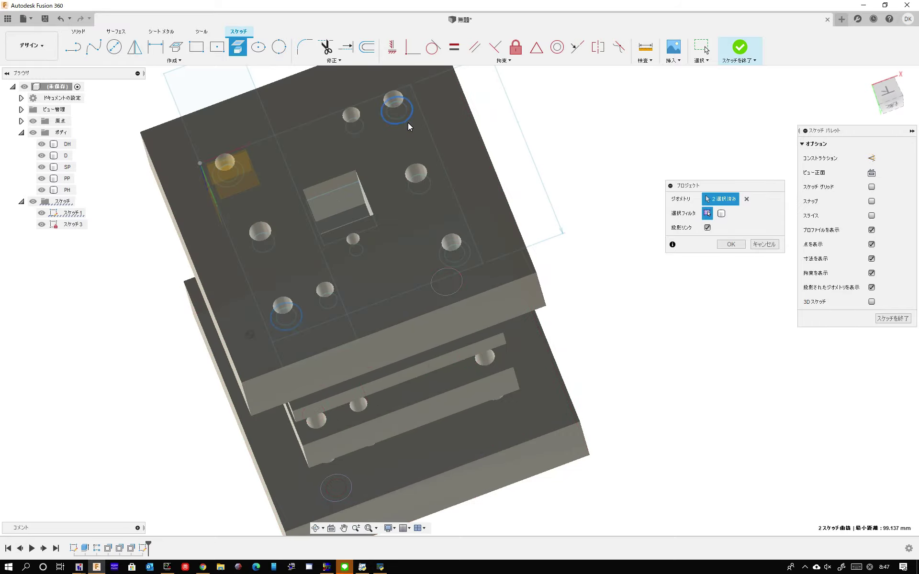
{"action": "left_click", "coordinate": [469, 250]}
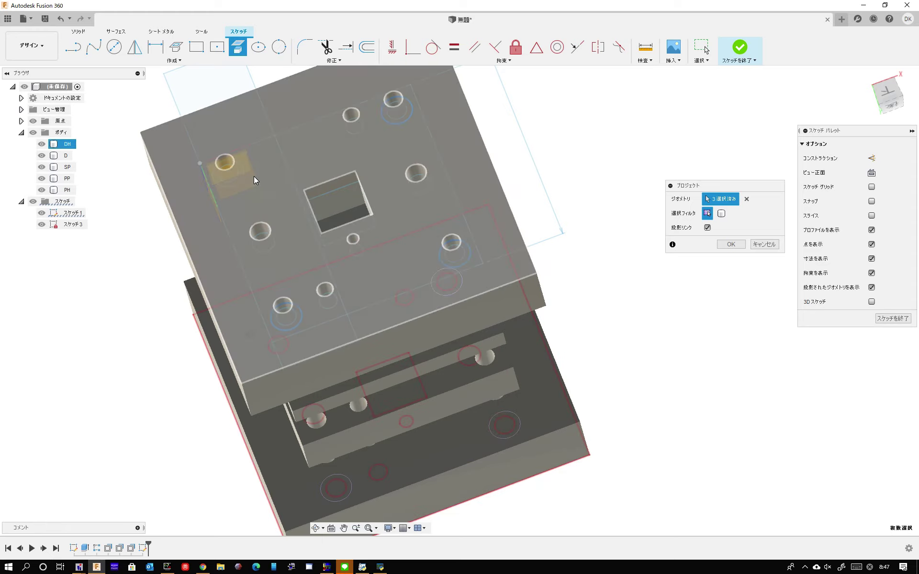
{"action": "left_click", "coordinate": [244, 177]}
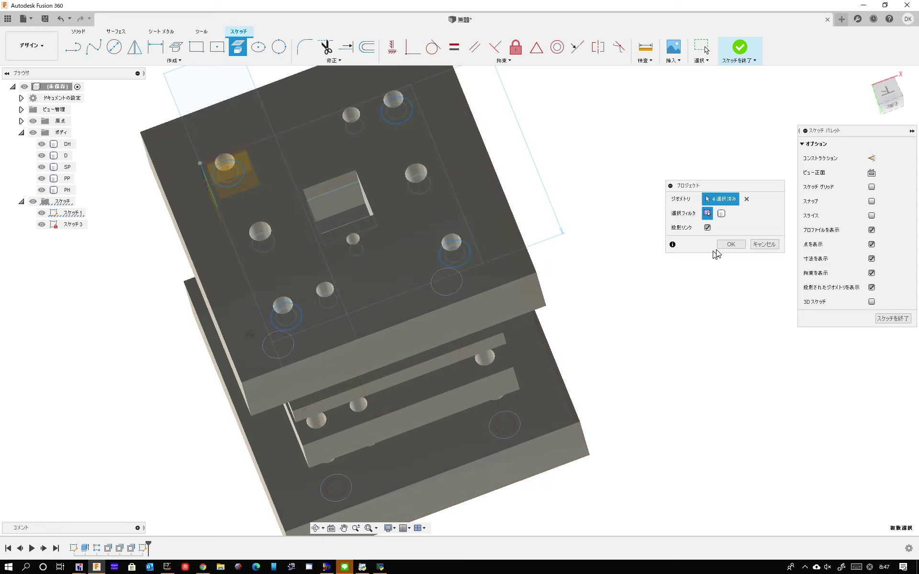
{"action": "left_click", "coordinate": [727, 246]}
{"action": "middle_click_drag", "start_coordinate": [403, 235], "coordinate": [403, 258], "text": "shift"}
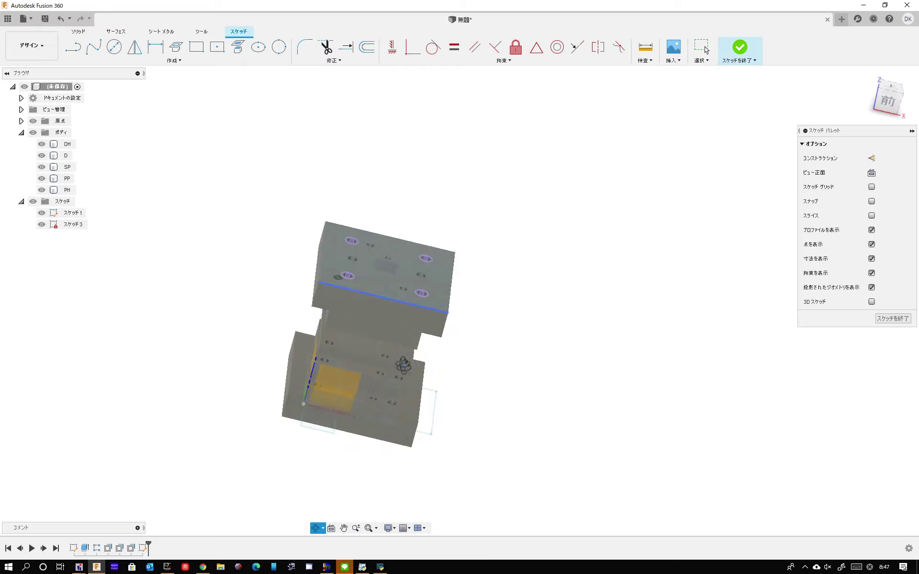
{"action": "scroll", "coordinate": [318, 223], "scroll_direction": "up", "scroll_amount": 5}
{"action": "middle_click_drag", "start_coordinate": [317, 223], "coordinate": [276, 237], "text": "shift"}
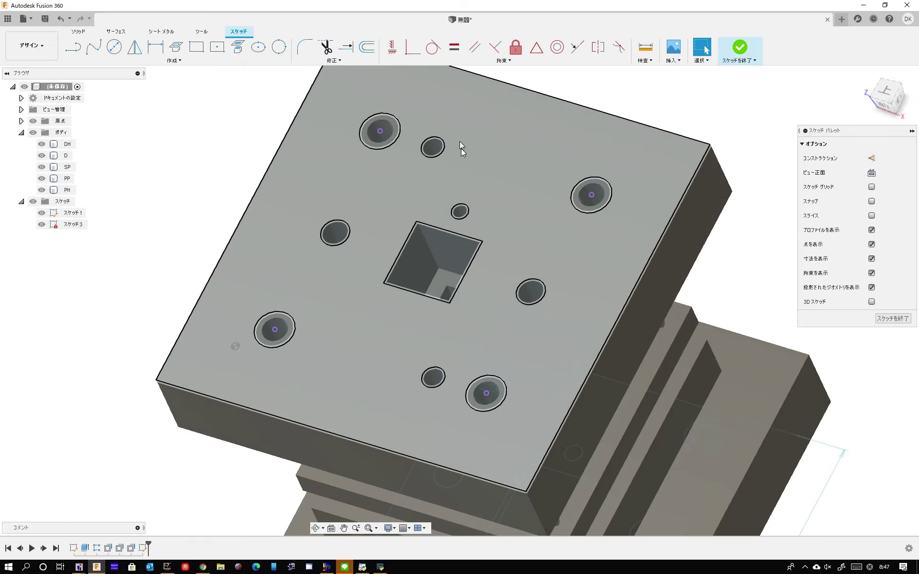
- Finish the sketch and cut the four corner hole rings 9 mm deep as counterbores
{"action": "left_click", "coordinate": [740, 48]}
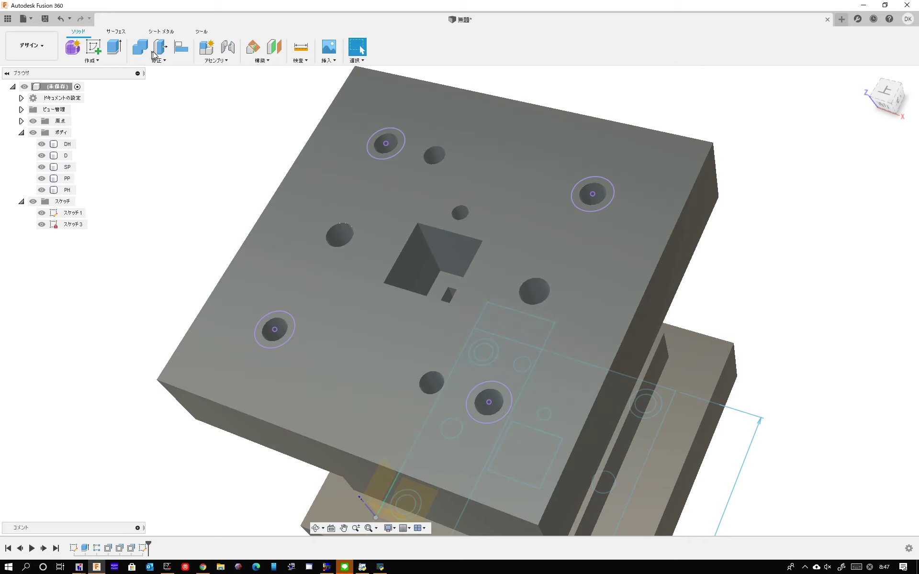
{"action": "key", "text": "e"}
{"action": "left_click", "coordinate": [398, 144]}
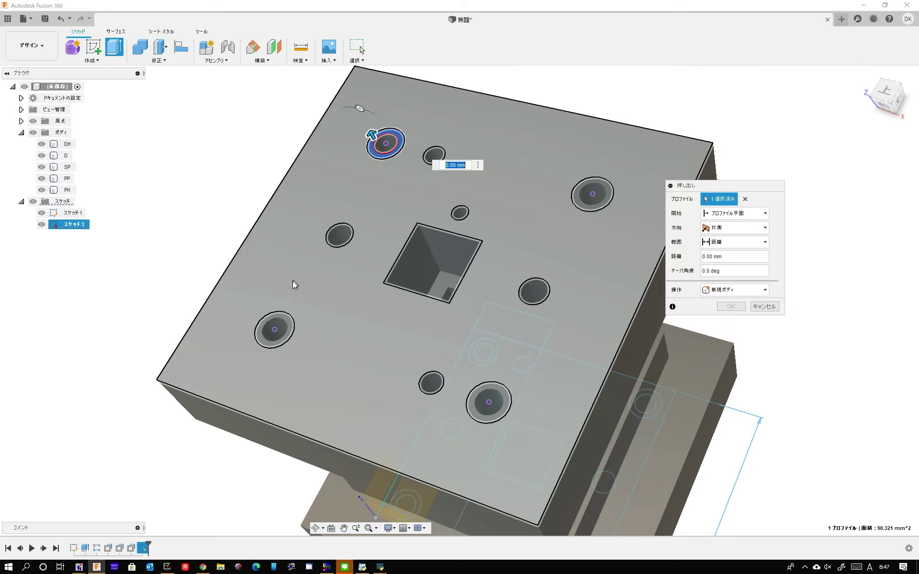
{"action": "left_click", "coordinate": [289, 317]}
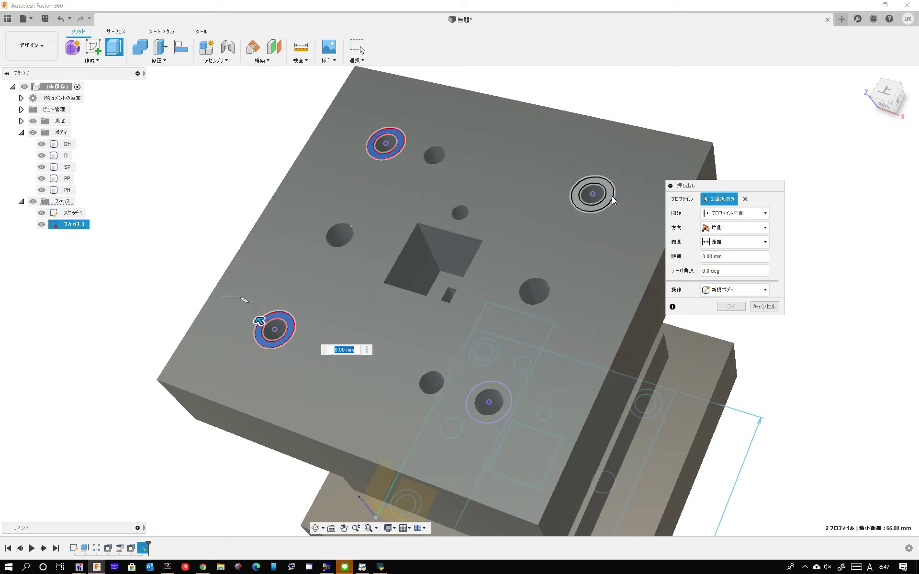
{"action": "left_click", "coordinate": [611, 196]}
{"action": "left_click", "coordinate": [489, 402]}
{"action": "mouse_move", "coordinate": [489, 402]}
{"action": "middle_mouse_down", "text": "shift"}
{"action": "mouse_move", "coordinate": [536, 197]}
{"action": "mouse_move", "coordinate": [489, 321]}
{"action": "middle_mouse_up", "text": "shift"}
{"action": "left_click_drag", "start_coordinate": [489, 322], "coordinate": [493, 337]}
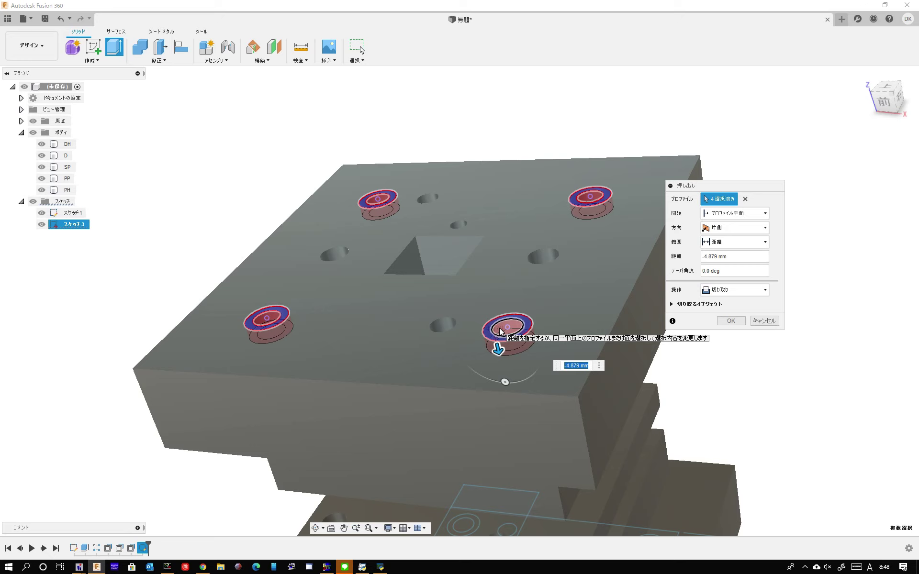
{"action": "type", "text": "9"}
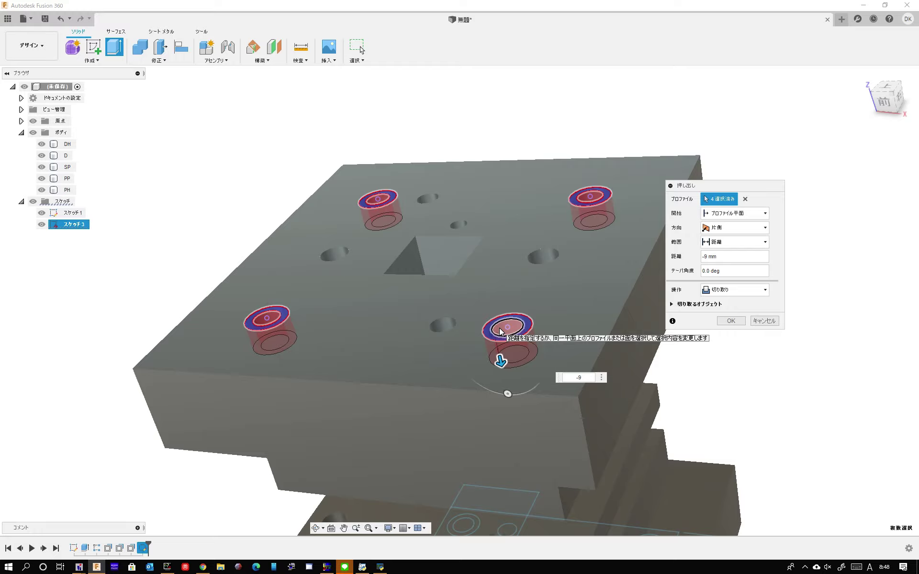
{"action": "key", "text": "Return"}
{"action": "scroll", "coordinate": [526, 281], "scroll_direction": "down", "scroll_amount": 3}
{"action": "middle_click_drag", "start_coordinate": [529, 285], "coordinate": [543, 282], "text": "shift"}
{"action": "scroll", "coordinate": [548, 261], "scroll_direction": "up", "scroll_amount": 5}
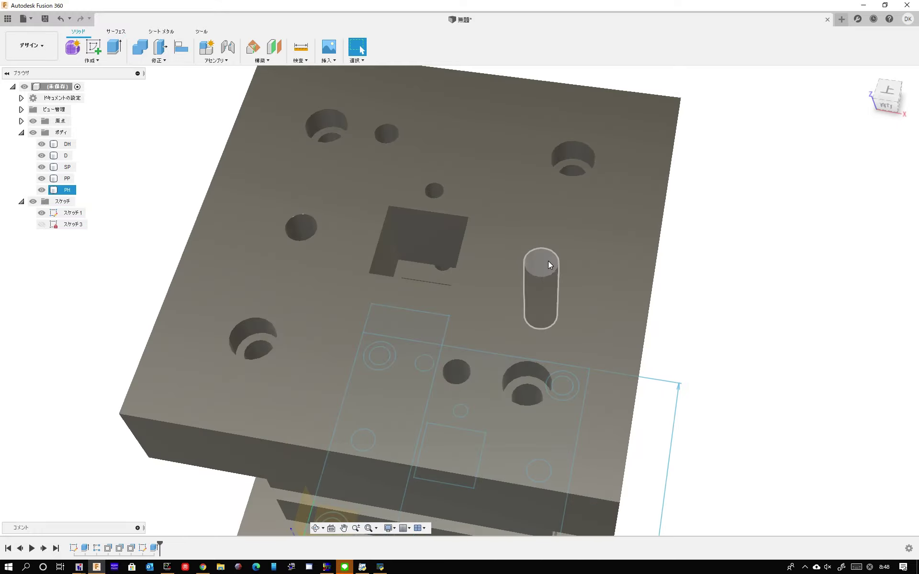
- Delete the round-ended pin and the slot from the top plate
{"action": "middle_click_drag", "start_coordinate": [432, 259], "coordinate": [508, 287], "text": "shift"}
{"action": "left_click", "coordinate": [524, 271]}
{"action": "key", "text": "Delete"}
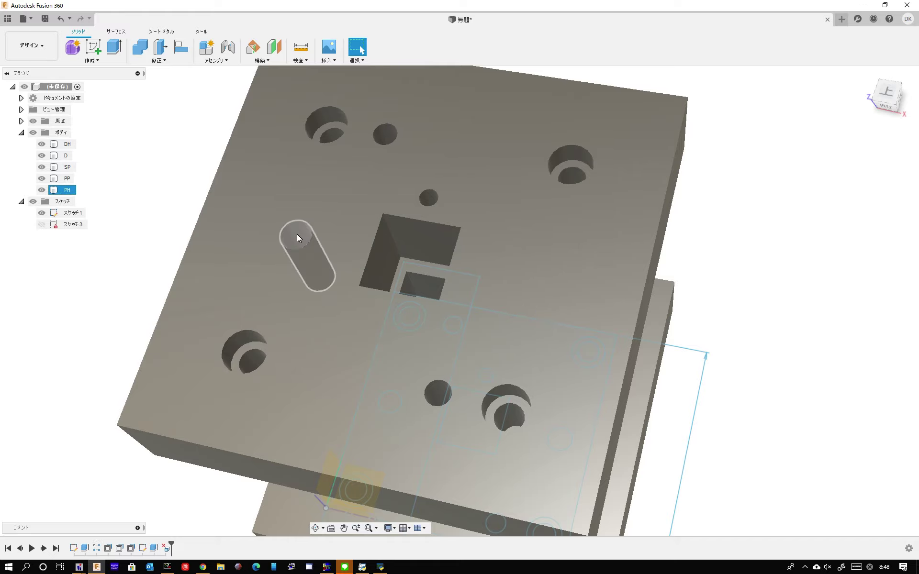
{"action": "mouse_move", "coordinate": [398, 282]}
{"action": "middle_mouse_down", "text": "shift"}
{"action": "mouse_move", "coordinate": [430, 282]}
{"action": "mouse_move", "coordinate": [476, 216]}
{"action": "middle_mouse_up", "text": "shift"}
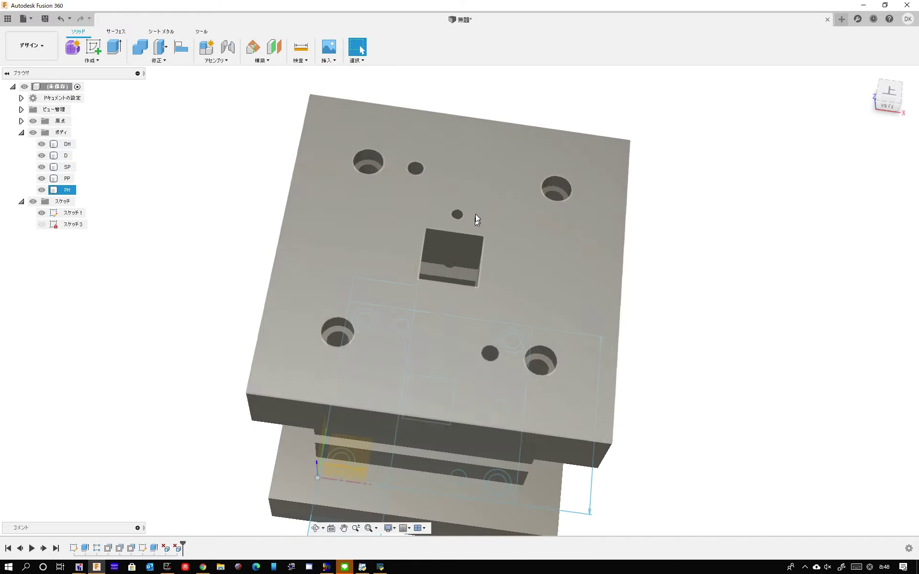
{"action": "scroll", "coordinate": [464, 217], "scroll_direction": "up", "scroll_amount": 3}
{"action": "left_click", "coordinate": [451, 215]}
{"action": "key", "text": "Delete"}
- Delete the square pocket and inspect the cleaned-up plate
{"action": "left_click", "coordinate": [453, 251]}
{"action": "key", "text": "Delete"}
{"action": "mouse_move", "coordinate": [454, 261]}
{"action": "middle_mouse_down", "text": "shift"}
{"action": "mouse_move", "coordinate": [451, 281]}
{"action": "mouse_move", "coordinate": [426, 267]}
{"action": "mouse_move", "coordinate": [442, 254]}
{"action": "mouse_move", "coordinate": [447, 272]}
{"action": "mouse_move", "coordinate": [475, 273]}
{"action": "mouse_move", "coordinate": [479, 226]}
{"action": "mouse_move", "coordinate": [486, 232]}
{"action": "mouse_move", "coordinate": [476, 252]}
{"action": "mouse_move", "coordinate": [367, 174]}
{"action": "middle_mouse_up", "text": "shift"}
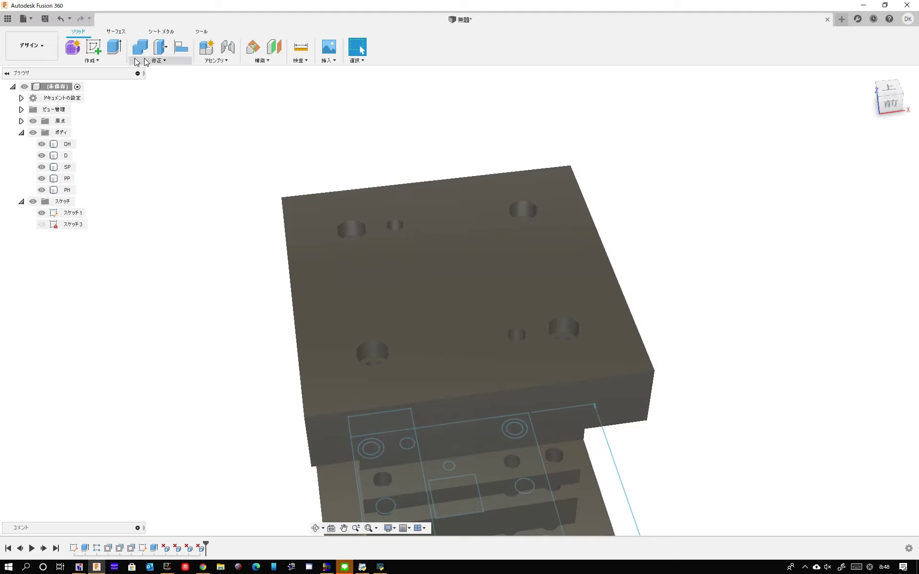
{"action": "left_click", "coordinate": [100, 54]}
- Draw a corner-to-corner diagonal on the plate top with a 10 mm circle at its midpoint
{"action": "left_click", "coordinate": [488, 280]}
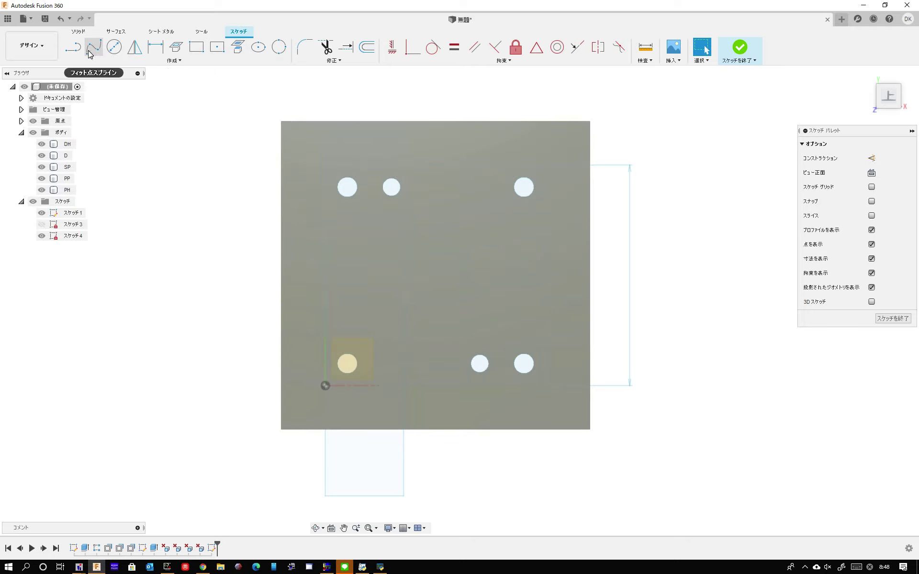
{"action": "left_click", "coordinate": [281, 121]}
{"action": "left_click", "coordinate": [591, 429]}
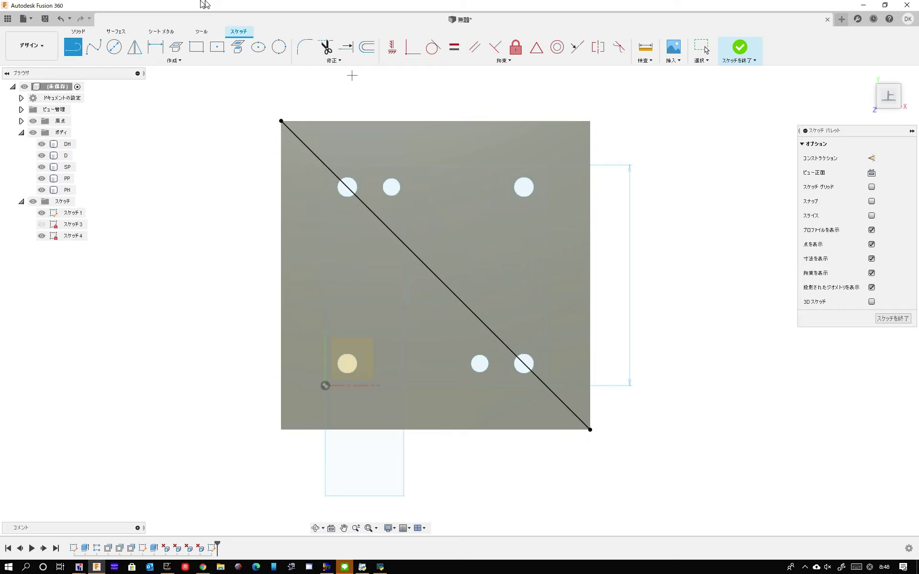
{"action": "left_click", "coordinate": [111, 53]}
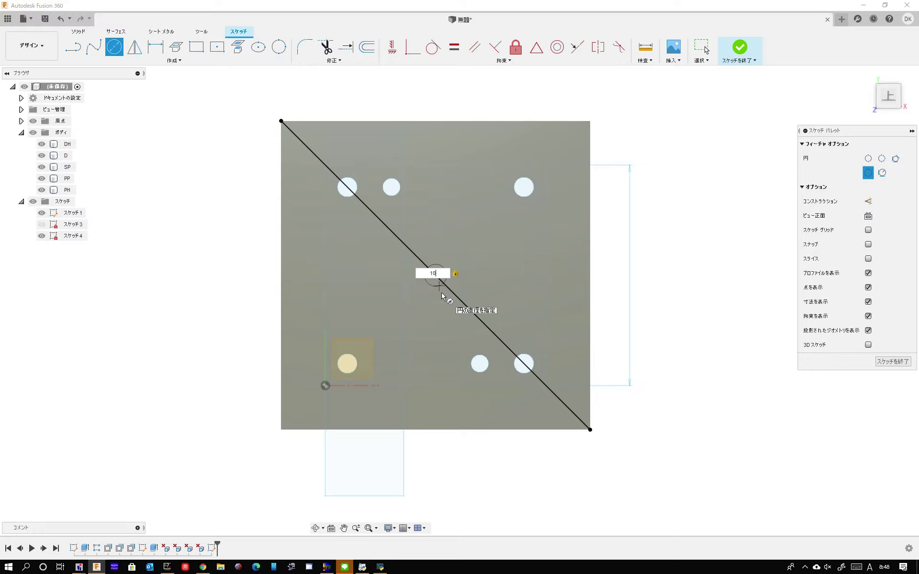
{"action": "key", "text": "Return"}
{"action": "key", "text": "Escape"}
{"action": "left_click", "coordinate": [902, 322]}
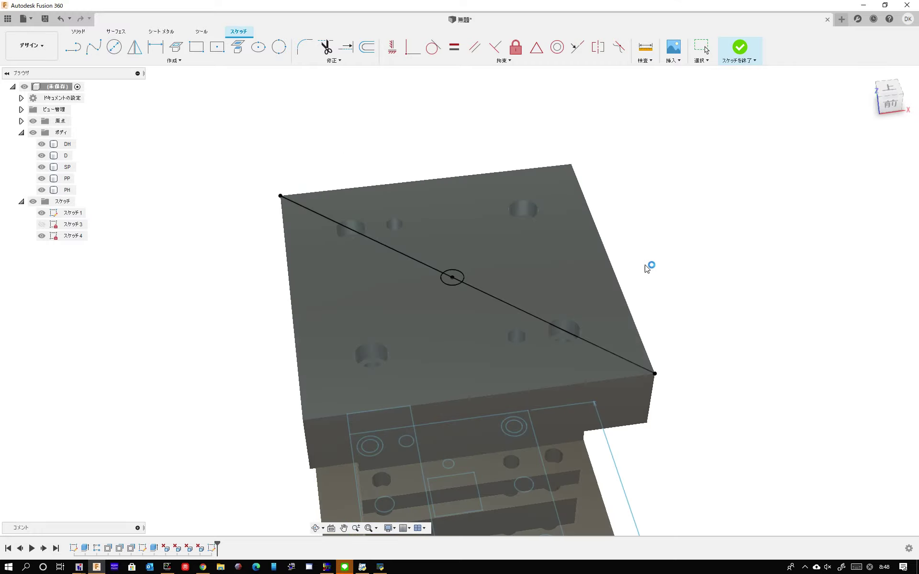
- Extrude the 10 mm centre circle as a 30 mm deep cut into the top plate
{"action": "left_click", "coordinate": [115, 52]}
{"action": "scroll", "coordinate": [433, 277], "scroll_direction": "up", "scroll_amount": 3}
{"action": "left_click", "coordinate": [478, 286]}
{"action": "left_click_drag", "start_coordinate": [471, 284], "coordinate": [466, 335]}
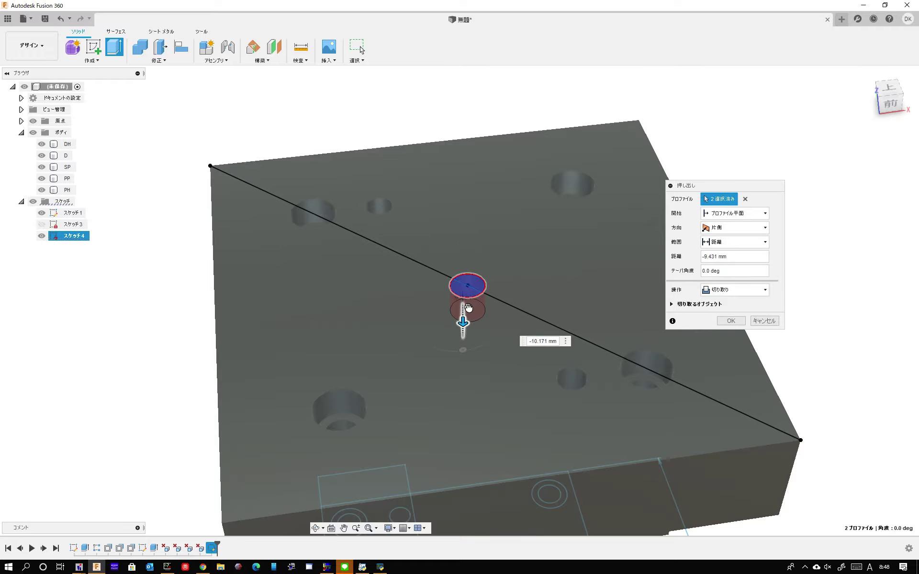
{"action": "type", "text": "-30"}
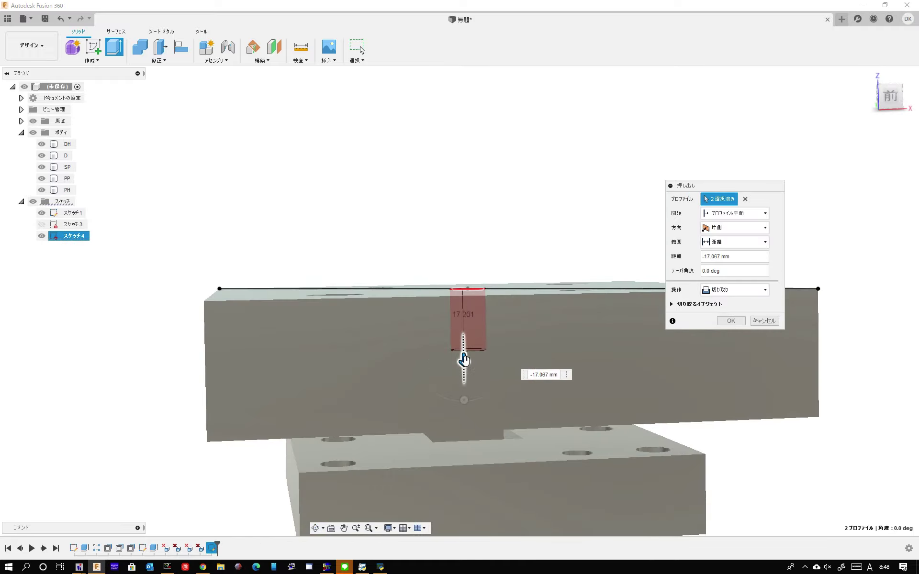
{"action": "middle_click_drag", "start_coordinate": [465, 356], "coordinate": [501, 261], "text": "shift"}
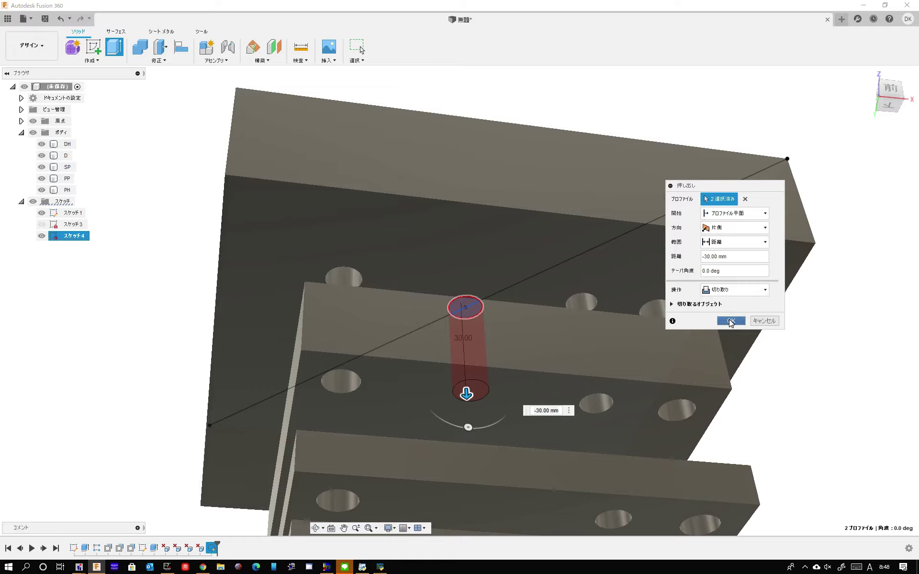
{"action": "left_click", "coordinate": [731, 321]}
{"action": "scroll", "coordinate": [426, 214], "scroll_direction": "down", "scroll_amount": 5}
{"action": "mouse_move", "coordinate": [426, 213]}
{"action": "middle_mouse_down", "text": "shift"}
{"action": "mouse_move", "coordinate": [436, 285]}
{"action": "mouse_move", "coordinate": [461, 153]}
{"action": "middle_mouse_up", "text": "shift"}
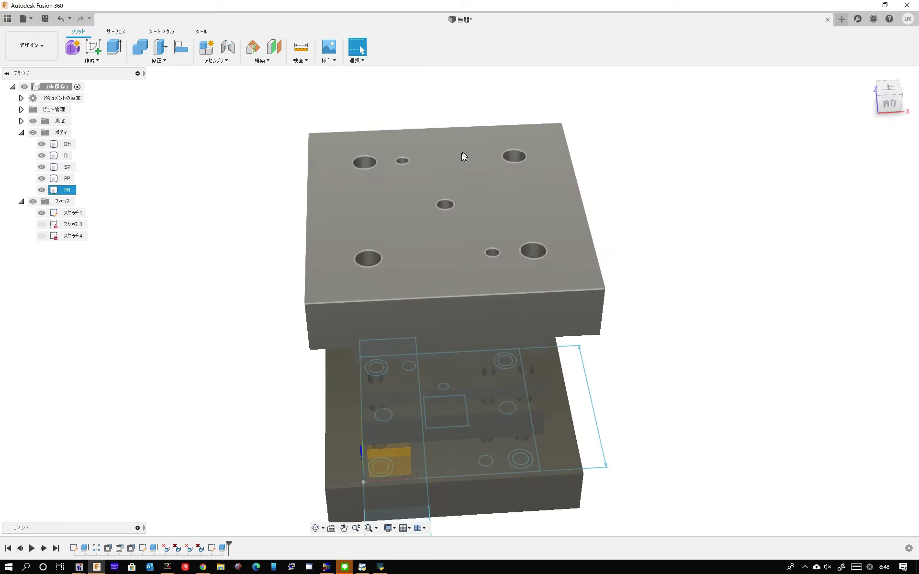
- Apply a 10.0 mm M10x1.5 ISO metric thread to the plate's centre hole
{"action": "scroll", "coordinate": [427, 163], "scroll_direction": "up", "scroll_amount": 5}
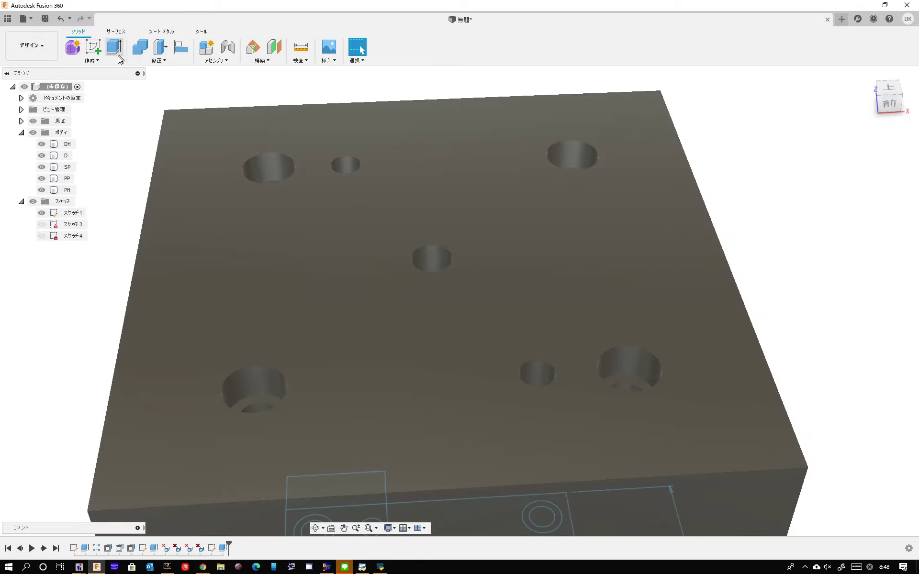
{"action": "left_click", "coordinate": [91, 60]}
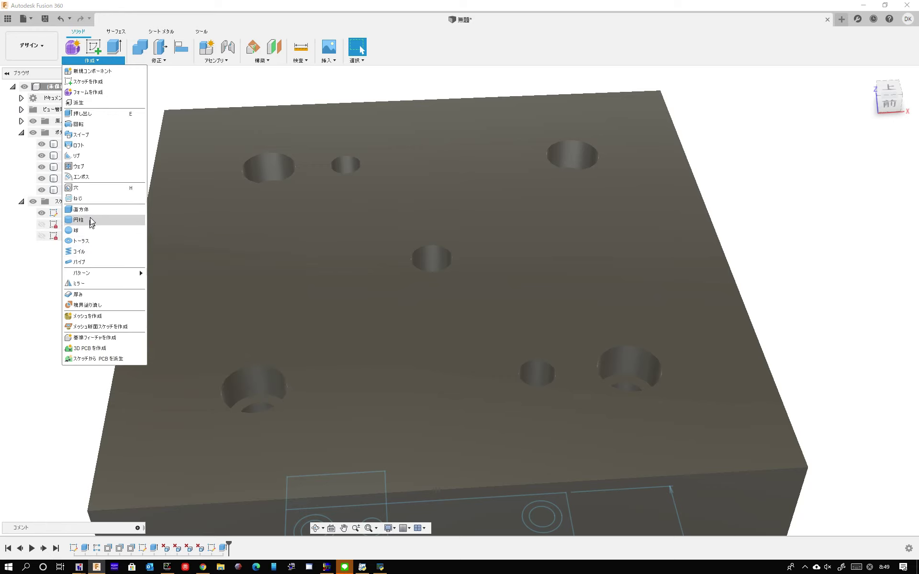
{"action": "left_click", "coordinate": [77, 198]}
{"action": "left_click", "coordinate": [435, 271]}
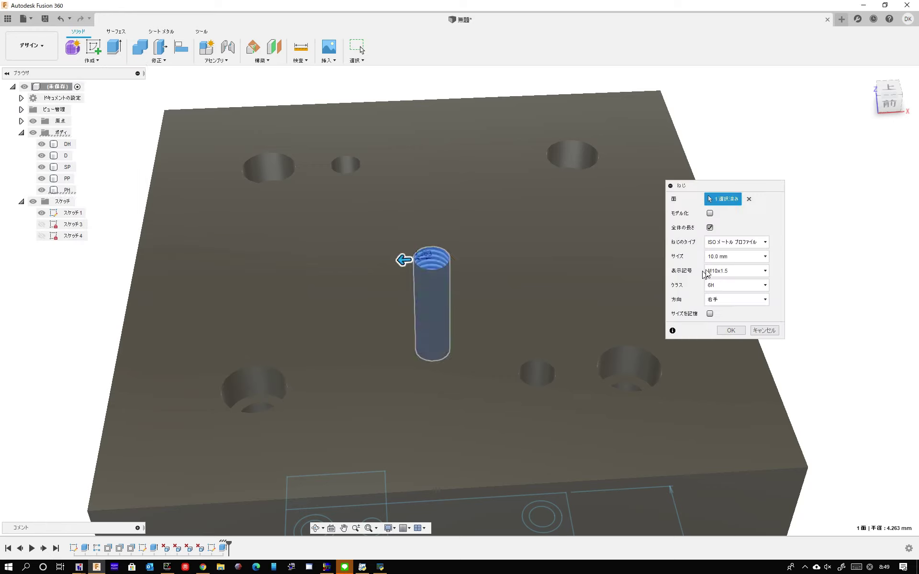
{"action": "left_click", "coordinate": [735, 329]}
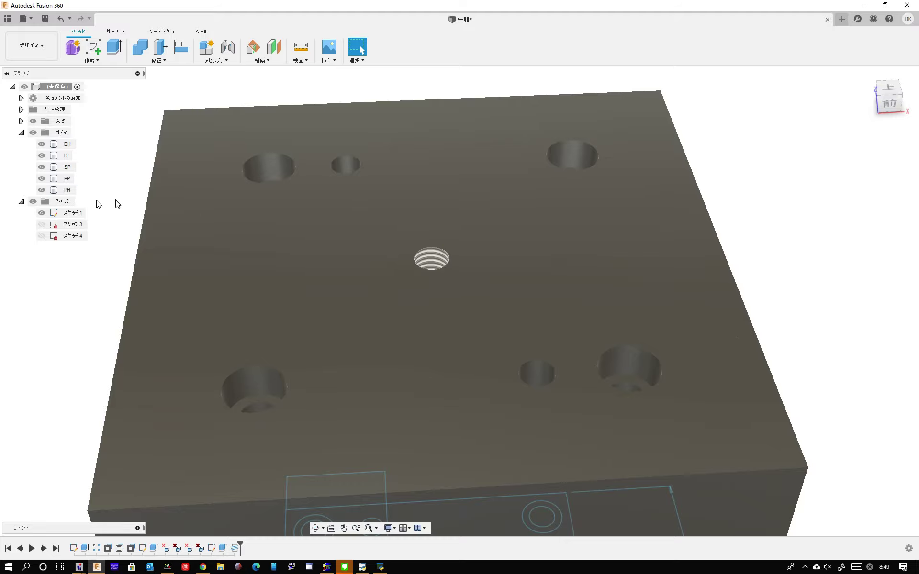
{"action": "left_click", "coordinate": [46, 190]}
- Orbit to the PP plate beneath and check a pin face's radius
{"action": "mouse_move", "coordinate": [359, 197]}
{"action": "middle_mouse_down", "text": "shift"}
{"action": "mouse_move", "coordinate": [468, 195]}
{"action": "mouse_move", "coordinate": [488, 225]}
{"action": "mouse_move", "coordinate": [449, 223]}
{"action": "middle_mouse_up", "text": "shift"}
{"action": "scroll", "coordinate": [430, 268], "scroll_direction": "up", "scroll_amount": 5}
{"action": "left_click", "coordinate": [423, 217]}
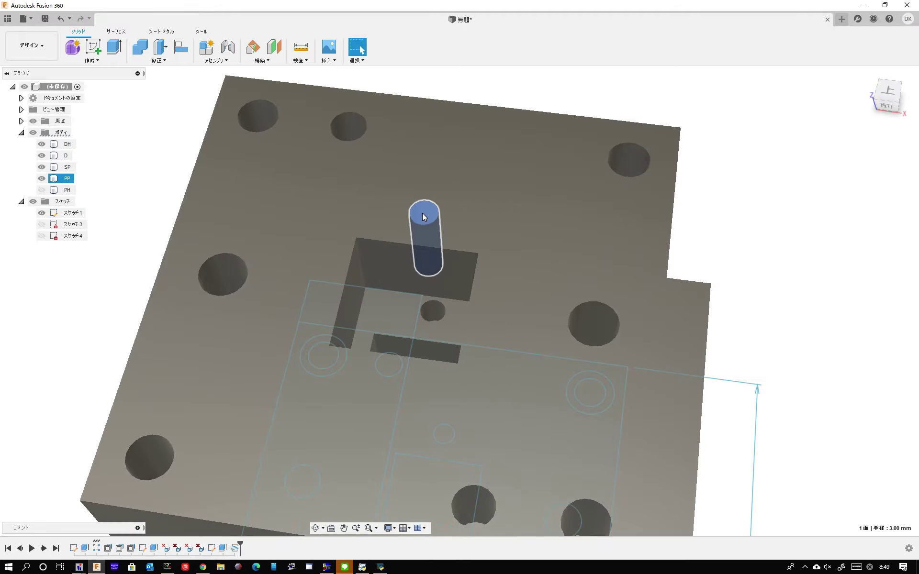
{"action": "mouse_move", "coordinate": [423, 212]}
{"action": "middle_mouse_down", "text": "shift"}
{"action": "mouse_move", "coordinate": [427, 225]}
{"action": "mouse_move", "coordinate": [392, 184]}
{"action": "mouse_move", "coordinate": [380, 206]}
{"action": "mouse_move", "coordinate": [245, 105]}
{"action": "middle_mouse_up", "text": "shift"}
- Thread the PP plate's four corner holes at 8.0 mm, M8x1.25
{"action": "left_click", "coordinate": [103, 64]}
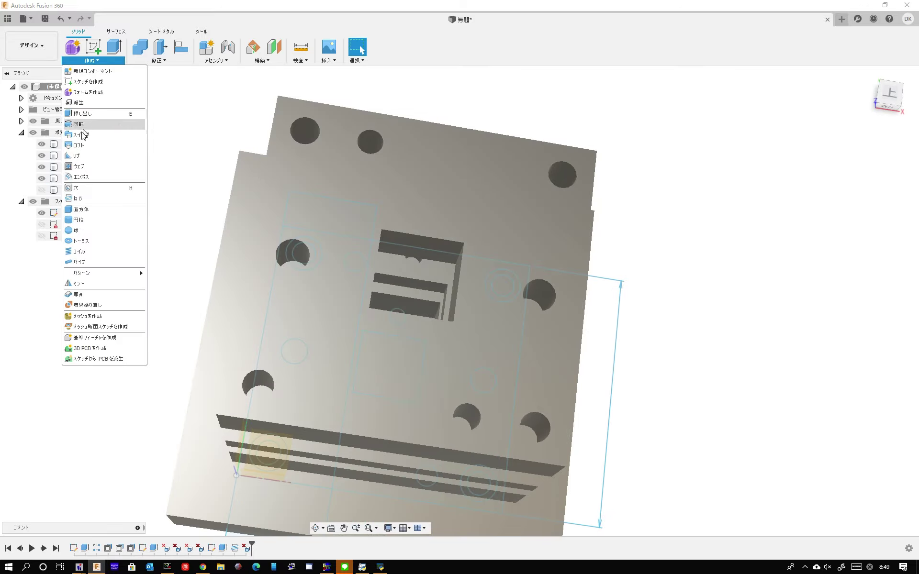
{"action": "left_click", "coordinate": [86, 203]}
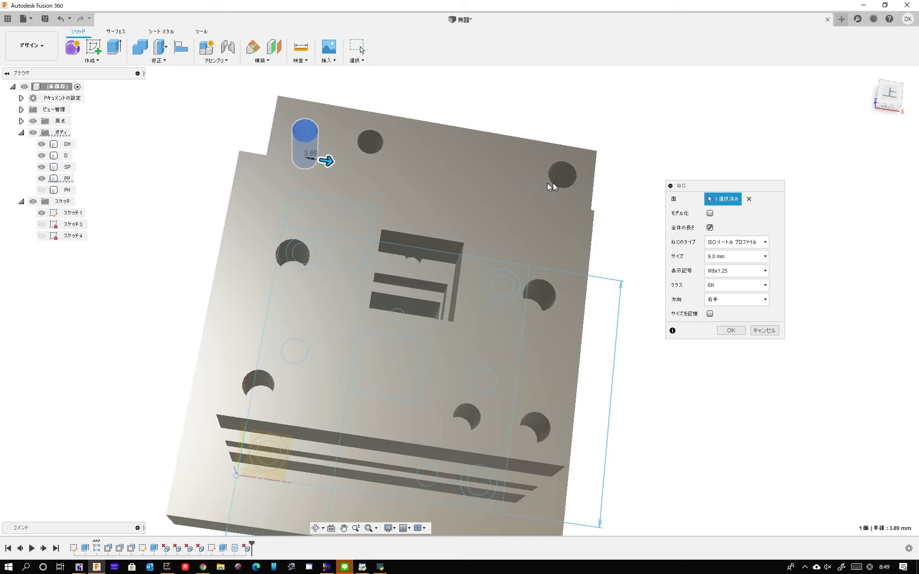
{"action": "left_click", "coordinate": [568, 179]}
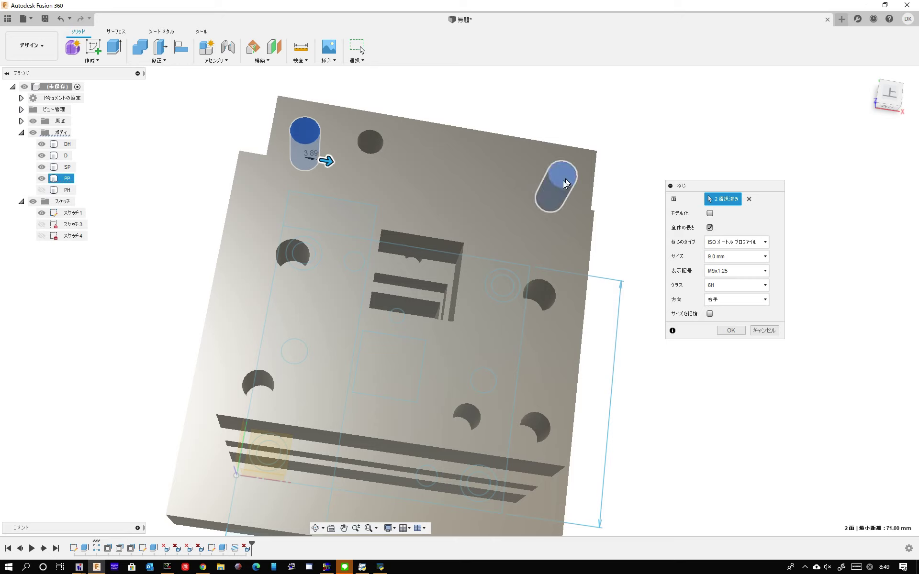
{"action": "left_click", "coordinate": [262, 381]}
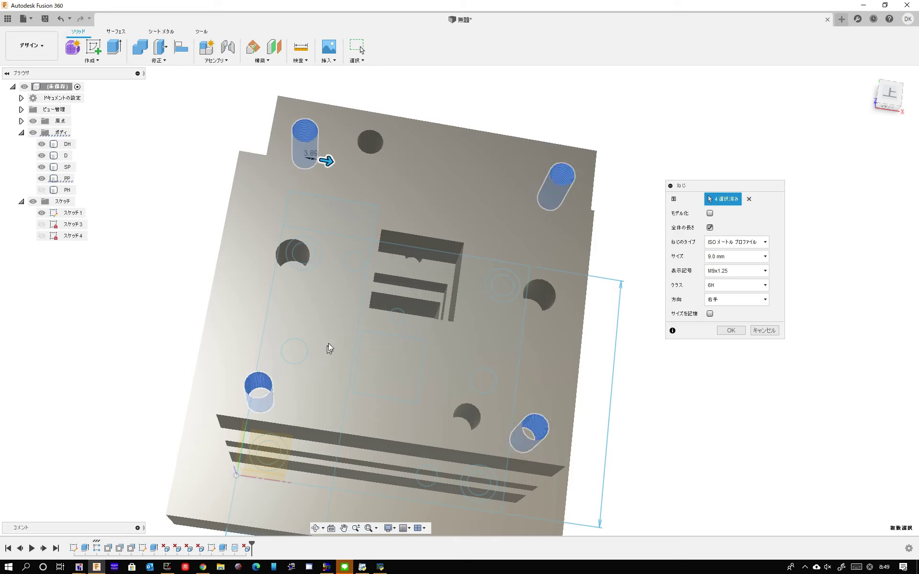
{"action": "left_click", "coordinate": [743, 259]}
{"action": "left_click", "coordinate": [729, 304]}
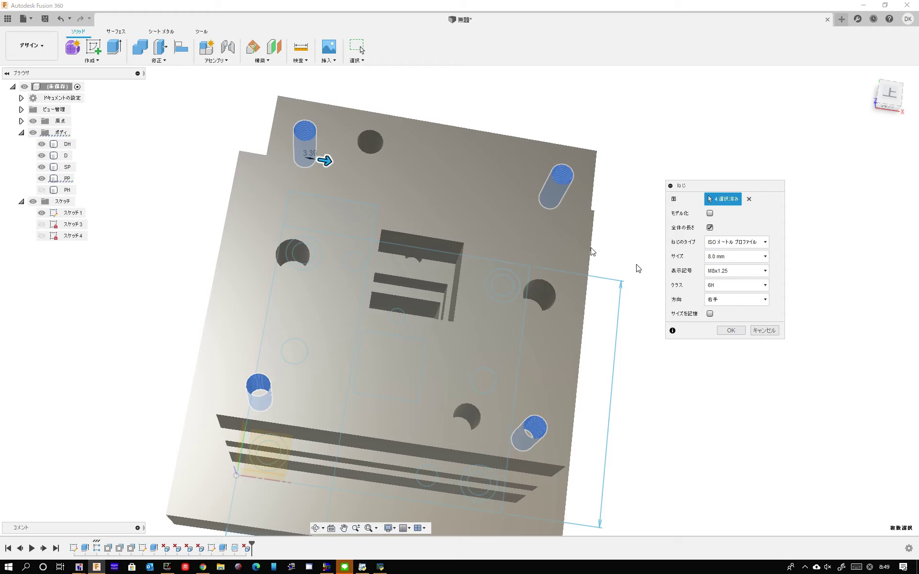
{"action": "middle_click_drag", "start_coordinate": [639, 269], "coordinate": [775, 358], "text": "shift"}
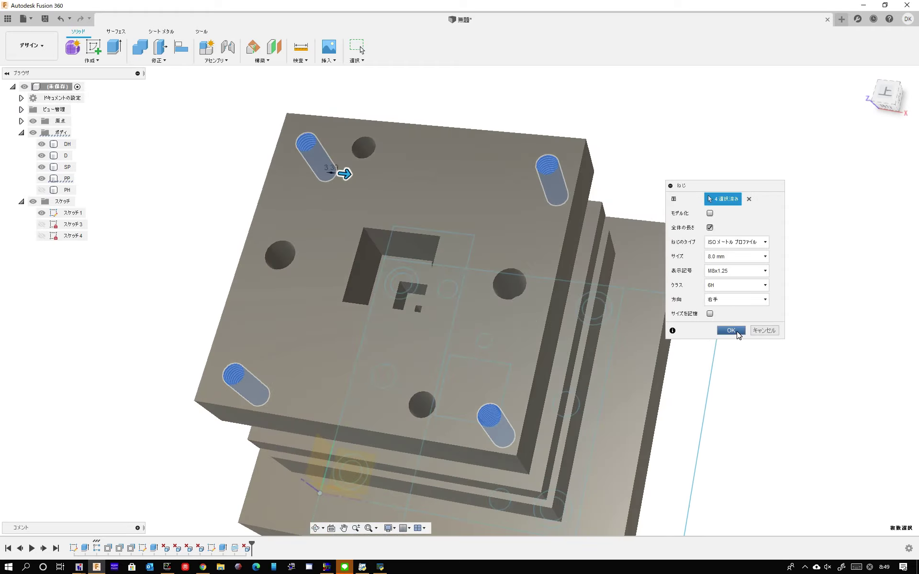
{"action": "left_click", "coordinate": [731, 331]}
{"action": "mouse_move", "coordinate": [391, 279]}
{"action": "middle_mouse_down", "text": "shift"}
{"action": "mouse_move", "coordinate": [421, 255]}
{"action": "mouse_move", "coordinate": [306, 167]}
{"action": "middle_mouse_up", "text": "shift"}
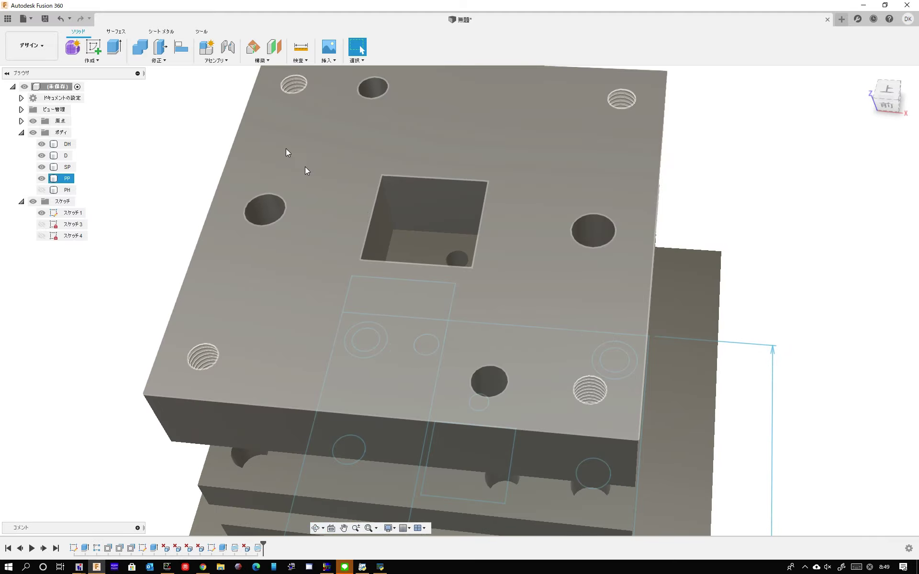
- Start a sketch on the PP plate's top face and project both side holes into it
{"action": "left_click", "coordinate": [120, 51]}
{"action": "left_click", "coordinate": [280, 176]}
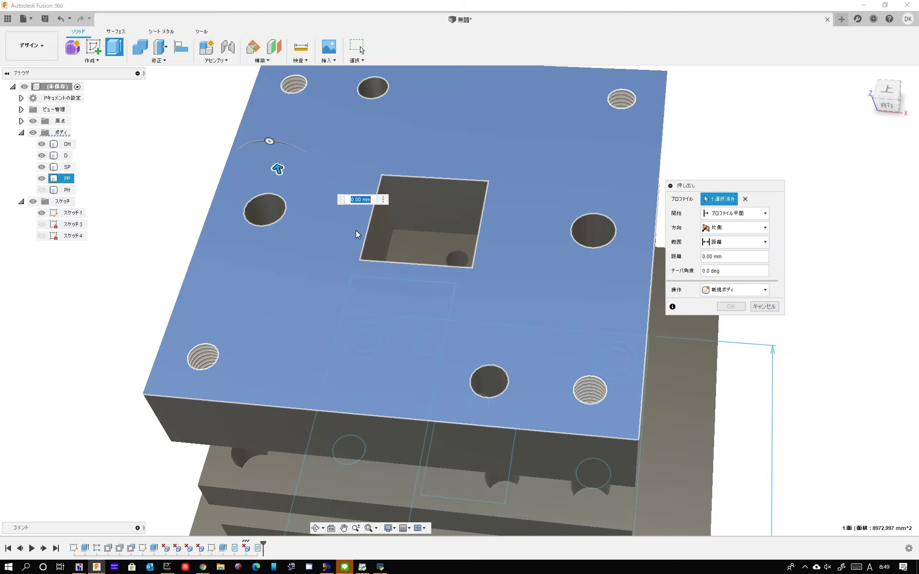
{"action": "left_click", "coordinate": [93, 48]}
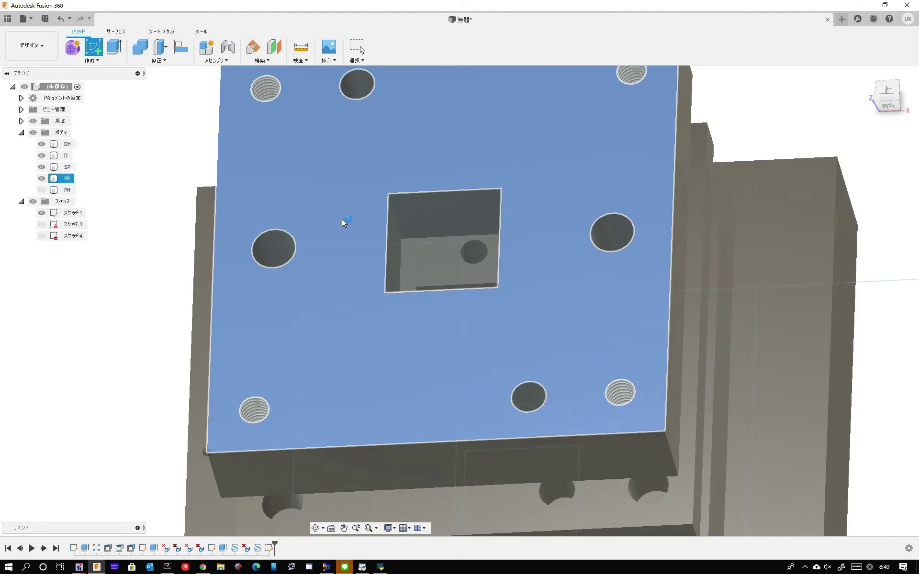
{"action": "left_click", "coordinate": [342, 219]}
{"action": "scroll", "coordinate": [697, 328], "scroll_direction": "up", "scroll_amount": 3}
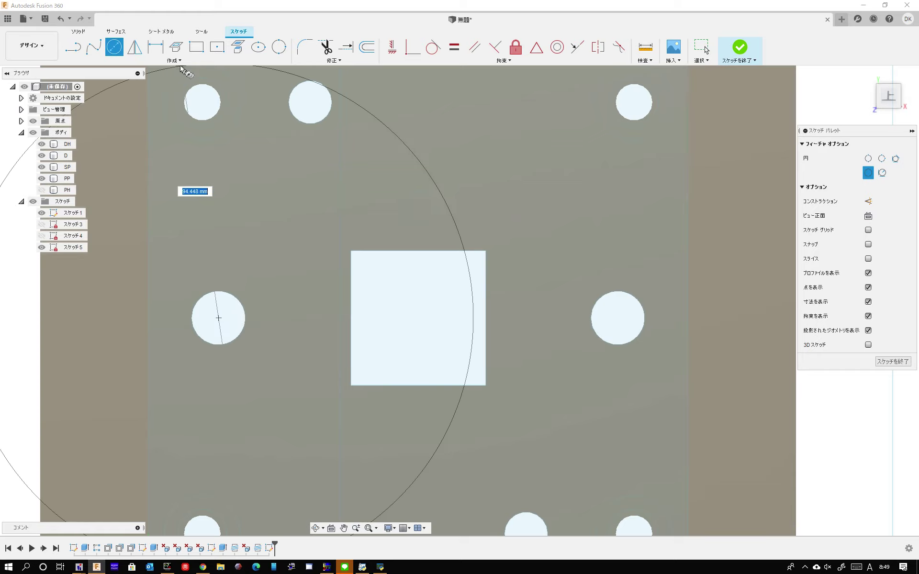
{"action": "left_click", "coordinate": [238, 46]}
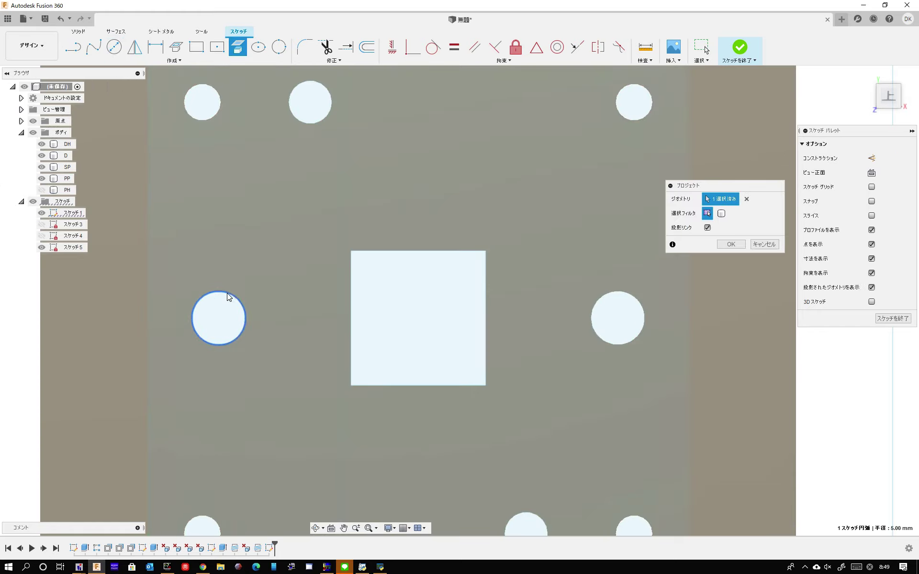
{"action": "left_click", "coordinate": [613, 297]}
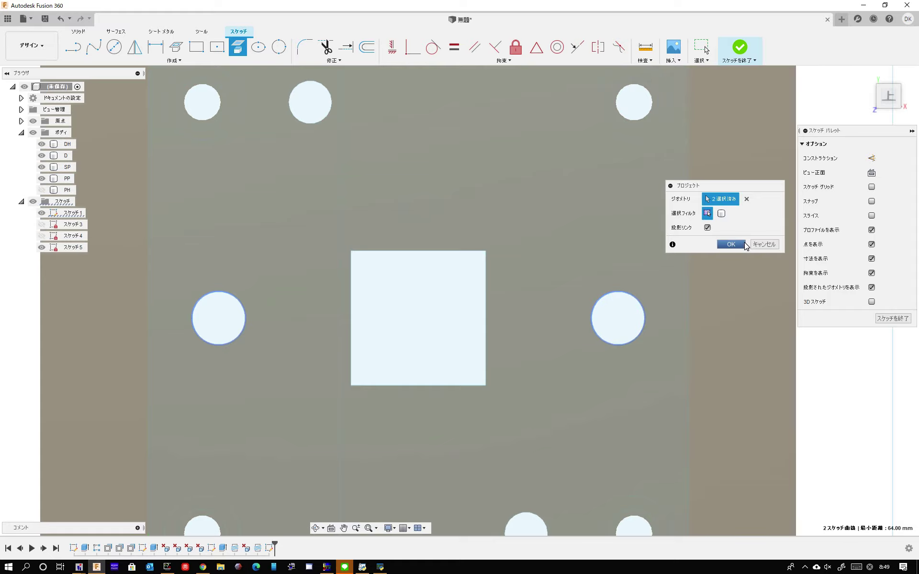
{"action": "left_click", "coordinate": [731, 244]}
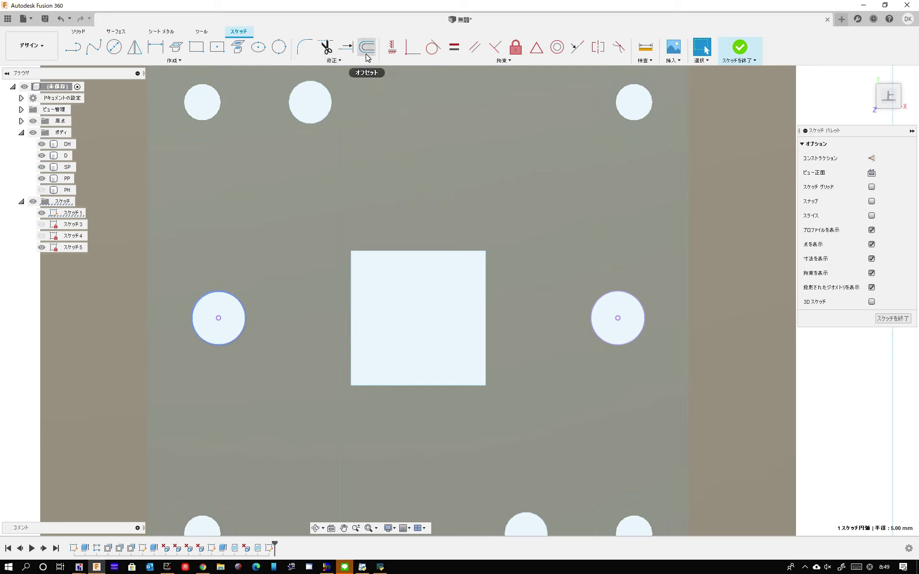
- Offset the left and right side hole circles by 2 mm and finish the sketch
{"action": "left_click", "coordinate": [367, 47]}
{"action": "left_click", "coordinate": [240, 301]}
{"action": "type", "text": "2"}
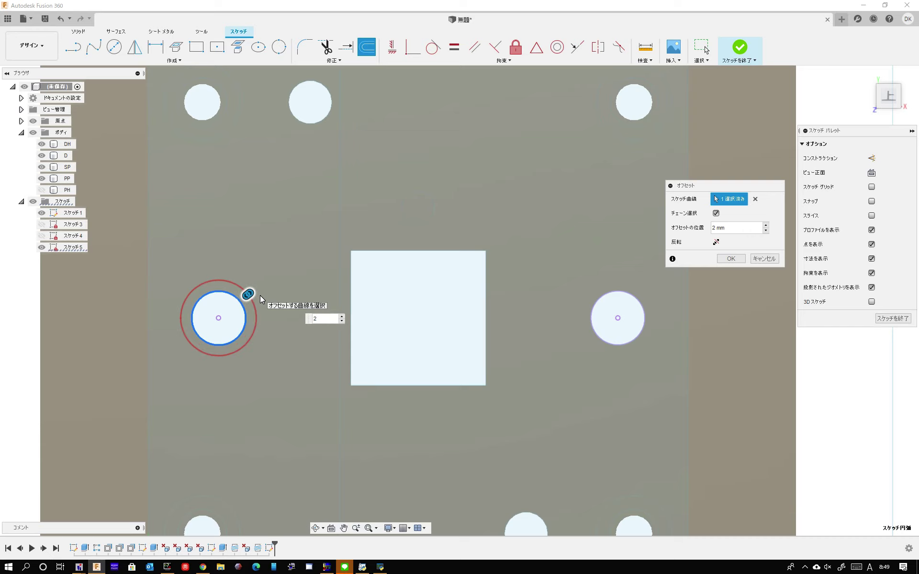
{"action": "key", "text": "Return"}
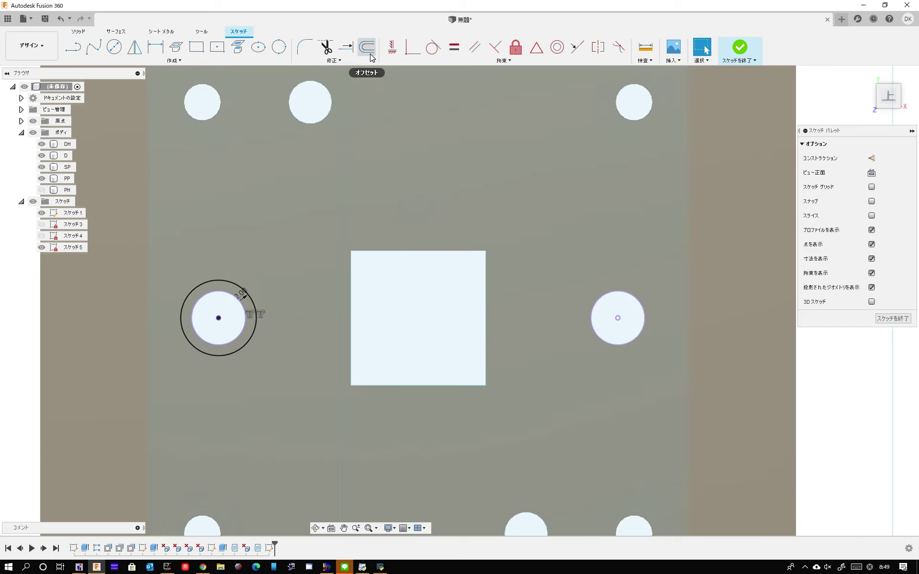
{"action": "left_click", "coordinate": [371, 55]}
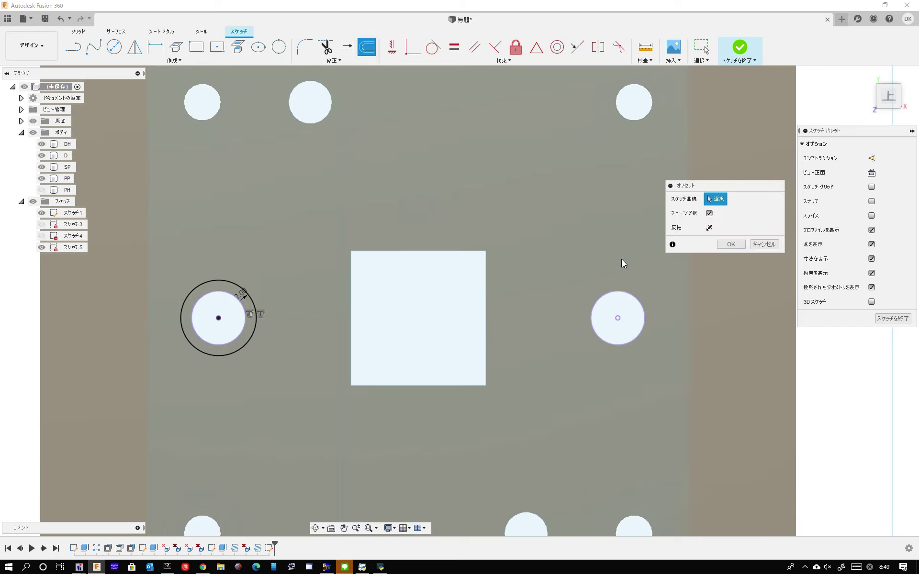
{"action": "left_click", "coordinate": [633, 294]}
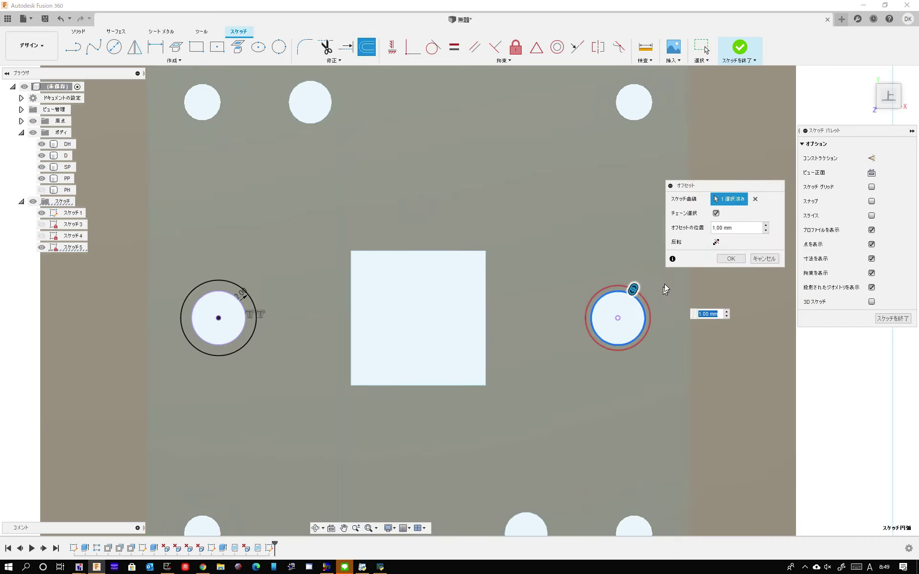
{"action": "type", "text": "2"}
{"action": "key", "text": "Return"}
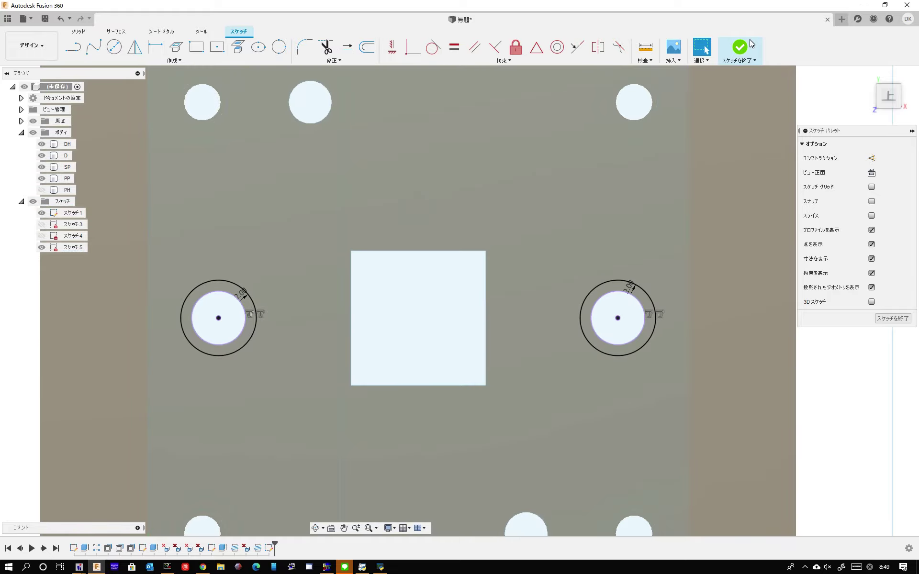
{"action": "left_click", "coordinate": [750, 45]}
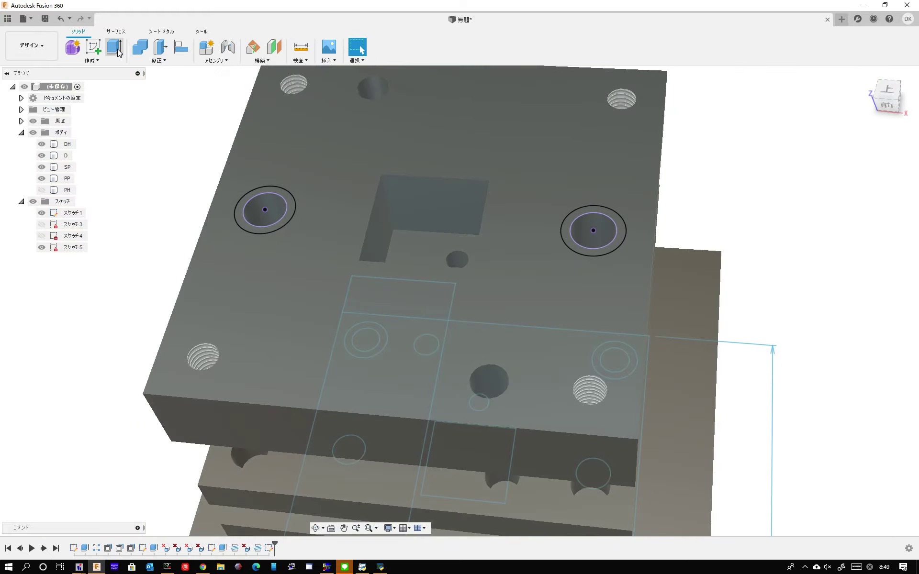
- Cut both ring profiles -5 mm into the PP plate to form counterbores around the side holes
{"action": "left_click", "coordinate": [118, 50]}
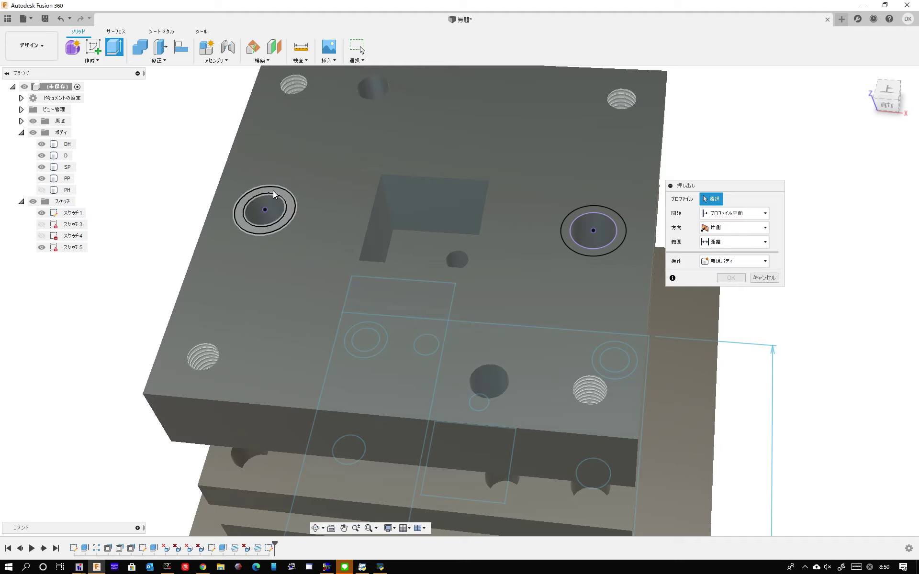
{"action": "left_click", "coordinate": [274, 193]}
{"action": "left_click", "coordinate": [606, 211]}
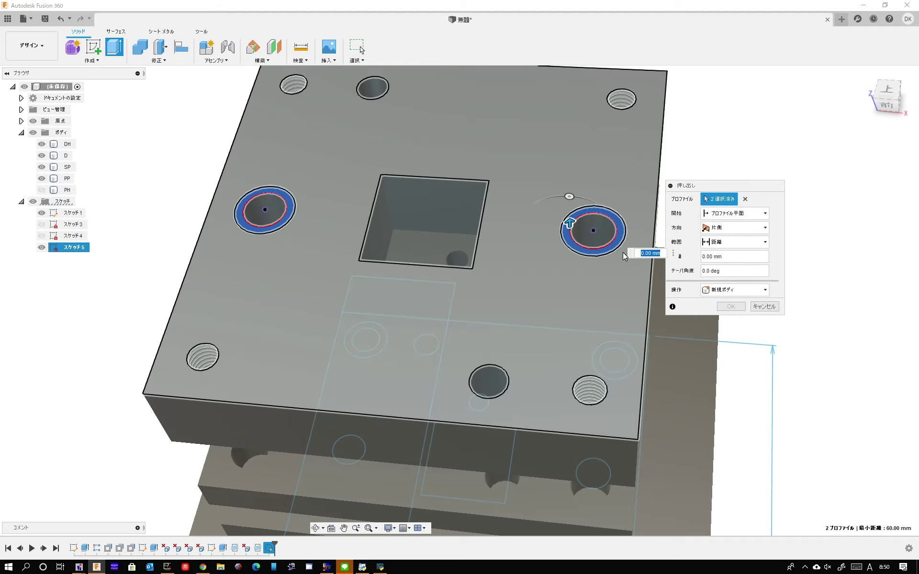
{"action": "type", "text": "-5"}
{"action": "key", "text": "Return"}
{"action": "mouse_move", "coordinate": [622, 252]}
{"action": "middle_mouse_down", "text": "shift"}
{"action": "mouse_move", "coordinate": [547, 239]}
{"action": "mouse_move", "coordinate": [560, 225]}
{"action": "mouse_move", "coordinate": [524, 309]}
{"action": "middle_mouse_up", "text": "shift"}
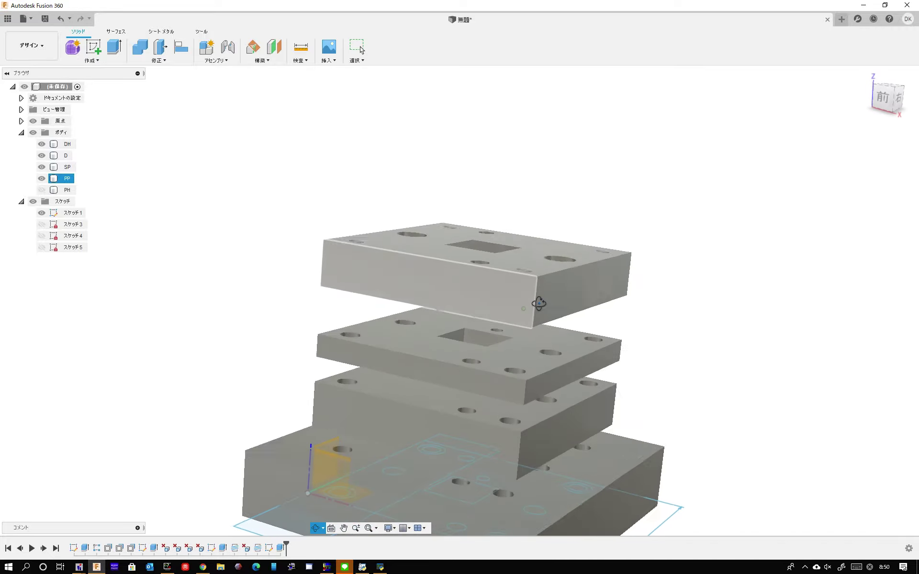
- Hide the PP plate and look down on the lower plates
{"action": "scroll", "coordinate": [493, 350], "scroll_direction": "up", "scroll_amount": 3}
{"action": "scroll", "coordinate": [493, 350], "scroll_direction": "up", "scroll_amount": 3}
{"action": "middle_click_drag", "start_coordinate": [530, 343], "coordinate": [530, 375], "text": "shift"}
{"action": "left_click", "coordinate": [57, 178]}
{"action": "left_click", "coordinate": [42, 180]}
{"action": "left_click", "coordinate": [67, 166]}
{"action": "mouse_move", "coordinate": [529, 400]}
{"action": "middle_mouse_down", "text": "shift"}
{"action": "mouse_move", "coordinate": [552, 385]}
{"action": "mouse_move", "coordinate": [517, 308]}
{"action": "mouse_move", "coordinate": [475, 316]}
{"action": "mouse_move", "coordinate": [490, 269]}
{"action": "mouse_move", "coordinate": [564, 260]}
{"action": "mouse_move", "coordinate": [584, 312]}
{"action": "mouse_move", "coordinate": [568, 281]}
{"action": "mouse_move", "coordinate": [463, 312]}
{"action": "mouse_move", "coordinate": [509, 318]}
{"action": "mouse_move", "coordinate": [501, 294]}
{"action": "mouse_move", "coordinate": [517, 275]}
{"action": "mouse_move", "coordinate": [539, 283]}
{"action": "mouse_move", "coordinate": [487, 294]}
{"action": "mouse_move", "coordinate": [497, 297]}
{"action": "mouse_move", "coordinate": [460, 275]}
{"action": "mouse_move", "coordinate": [484, 349]}
{"action": "mouse_move", "coordinate": [623, 366]}
{"action": "middle_mouse_up", "text": "shift"}
- Check the radius of a hole face on the lower plate
{"action": "left_click", "coordinate": [552, 383]}
{"action": "scroll", "coordinate": [668, 371], "scroll_direction": "up", "scroll_amount": 5}
{"action": "scroll", "coordinate": [760, 352], "scroll_direction": "up", "scroll_amount": 5}
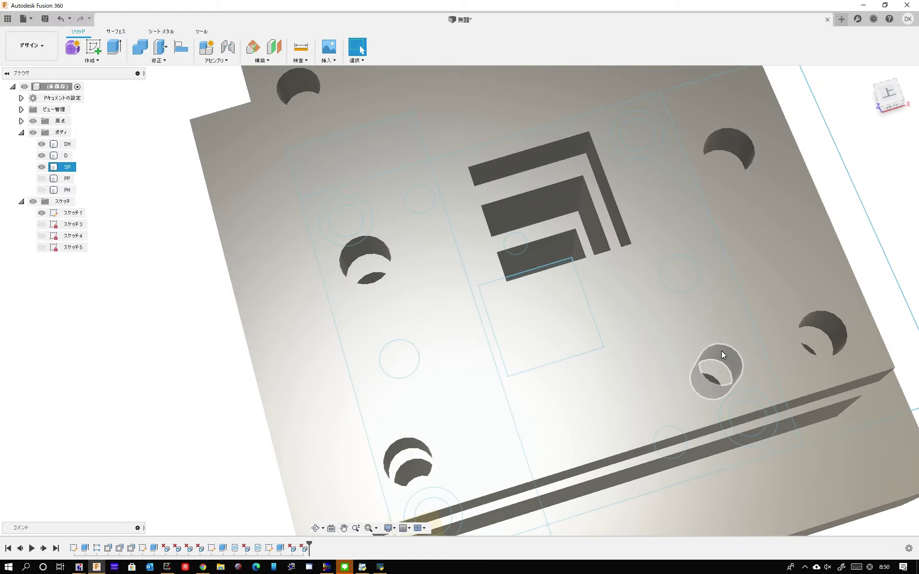
{"action": "scroll", "coordinate": [612, 329], "scroll_direction": "down", "scroll_amount": 10}
{"action": "mouse_move", "coordinate": [613, 329]}
{"action": "middle_mouse_down", "text": "shift"}
{"action": "mouse_move", "coordinate": [585, 328]}
{"action": "mouse_move", "coordinate": [570, 368]}
{"action": "mouse_move", "coordinate": [589, 338]}
{"action": "mouse_move", "coordinate": [606, 347]}
{"action": "mouse_move", "coordinate": [607, 288]}
{"action": "mouse_move", "coordinate": [554, 246]}
{"action": "mouse_move", "coordinate": [589, 243]}
{"action": "mouse_move", "coordinate": [541, 242]}
{"action": "mouse_move", "coordinate": [590, 263]}
{"action": "mouse_move", "coordinate": [583, 265]}
{"action": "middle_mouse_up", "text": "shift"}
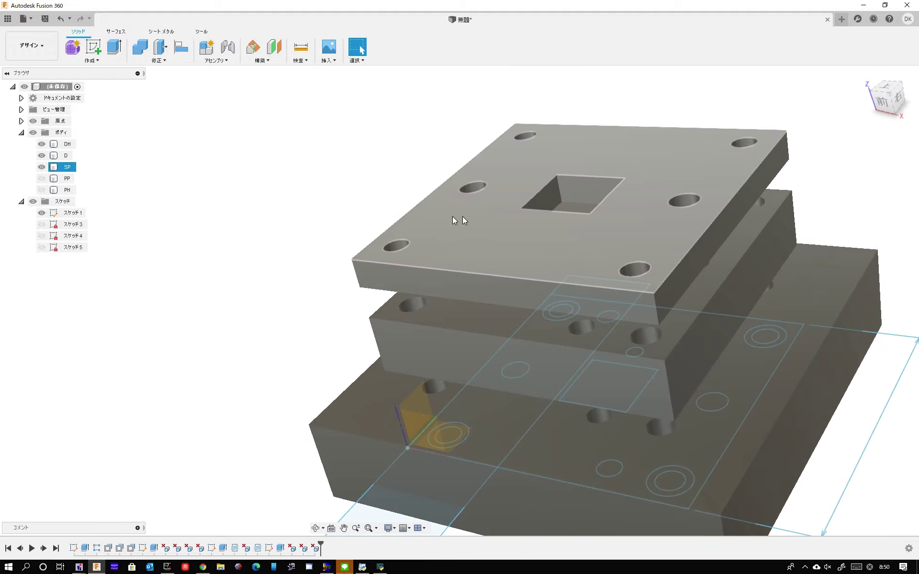
- Hide the SP plate to expose plate D's top face
{"action": "left_click", "coordinate": [297, 163]}
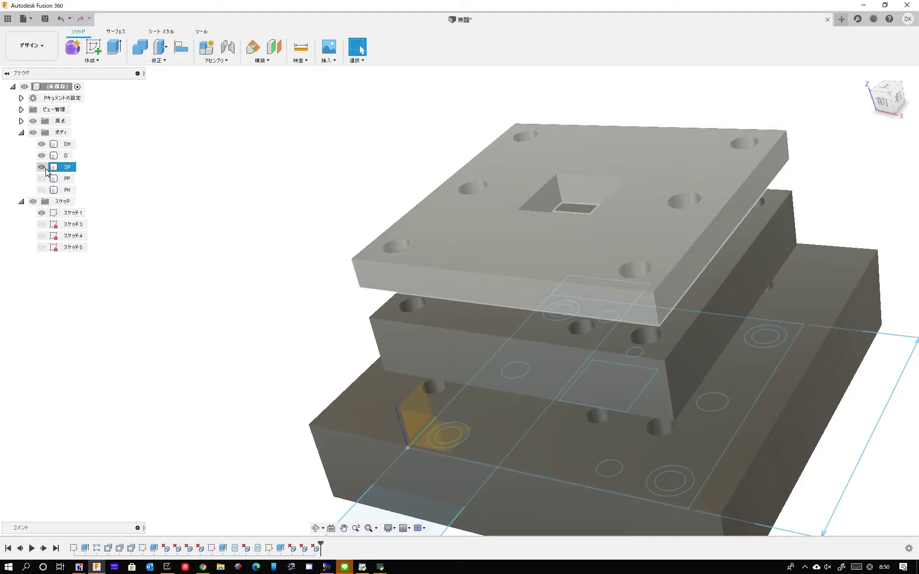
{"action": "left_click", "coordinate": [43, 167]}
{"action": "mouse_move", "coordinate": [516, 286]}
{"action": "middle_mouse_down", "text": "shift"}
{"action": "mouse_move", "coordinate": [538, 297]}
{"action": "mouse_move", "coordinate": [530, 311]}
{"action": "middle_mouse_up", "text": "shift"}
{"action": "key", "text": "Escape"}
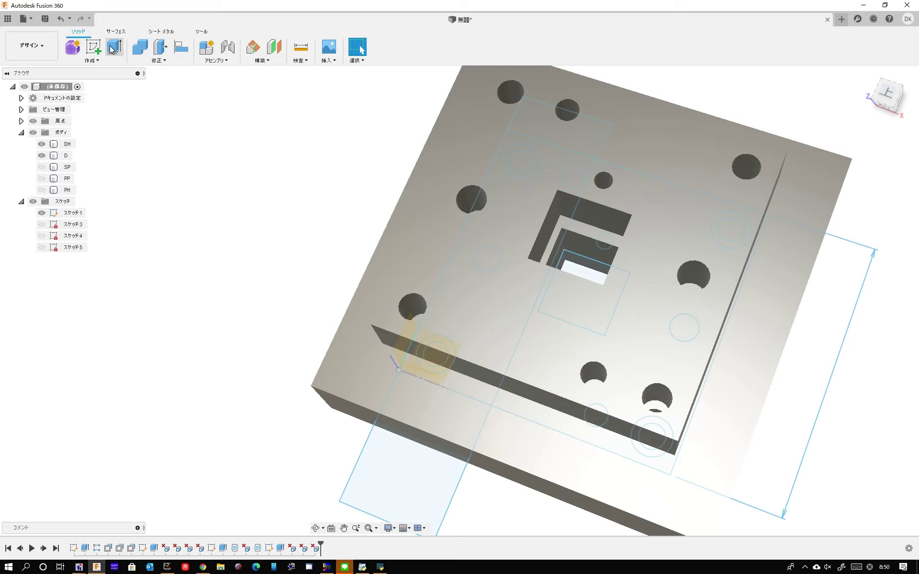
{"action": "left_click", "coordinate": [108, 63]}
- Thread plate D's corner holes with 8.0 mm M8x1.25 threads
{"action": "left_click", "coordinate": [91, 192]}
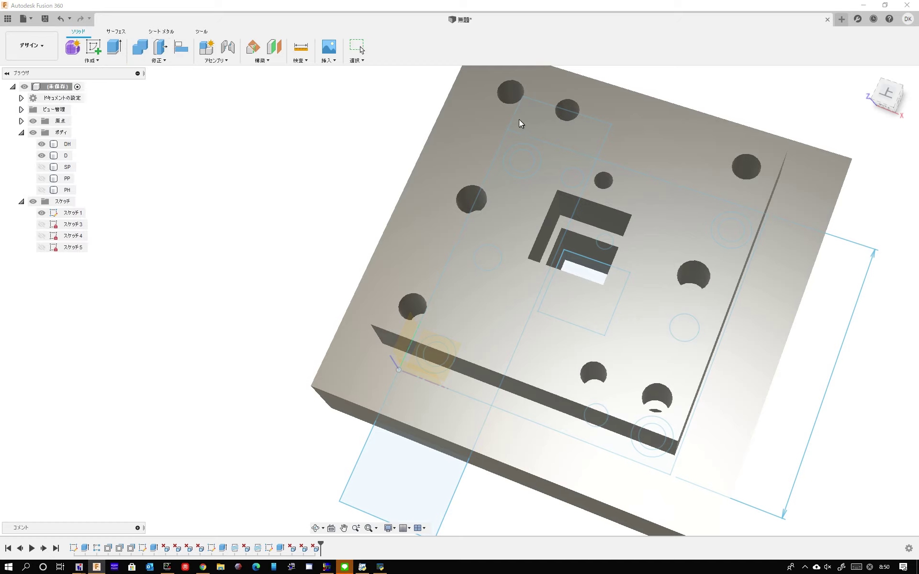
{"action": "left_click", "coordinate": [507, 90]}
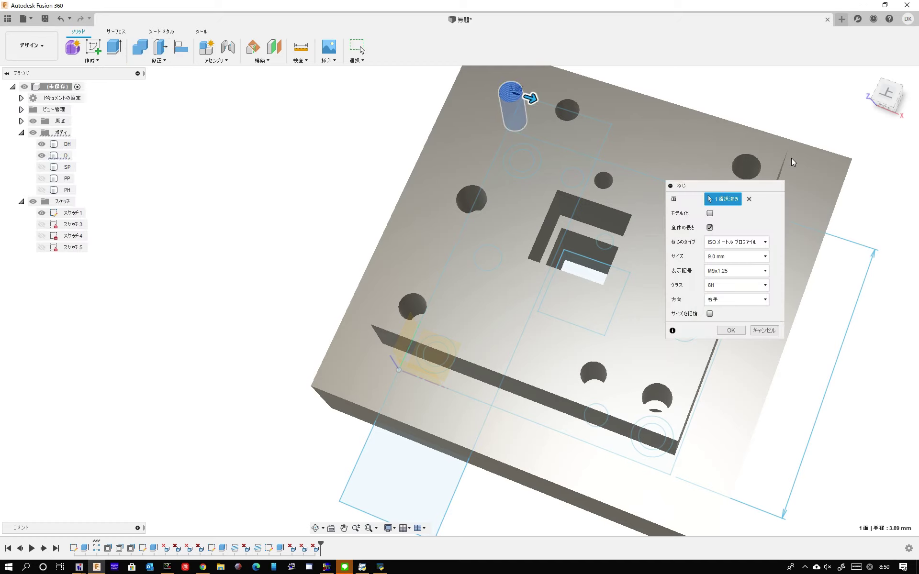
{"action": "left_click", "coordinate": [745, 170]}
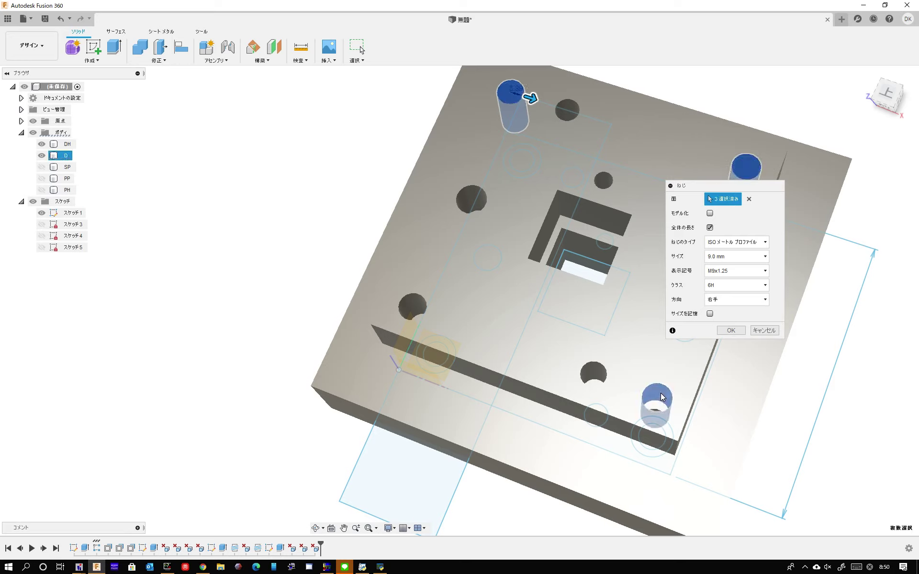
{"action": "left_click", "coordinate": [415, 306]}
{"action": "left_click", "coordinate": [750, 258]}
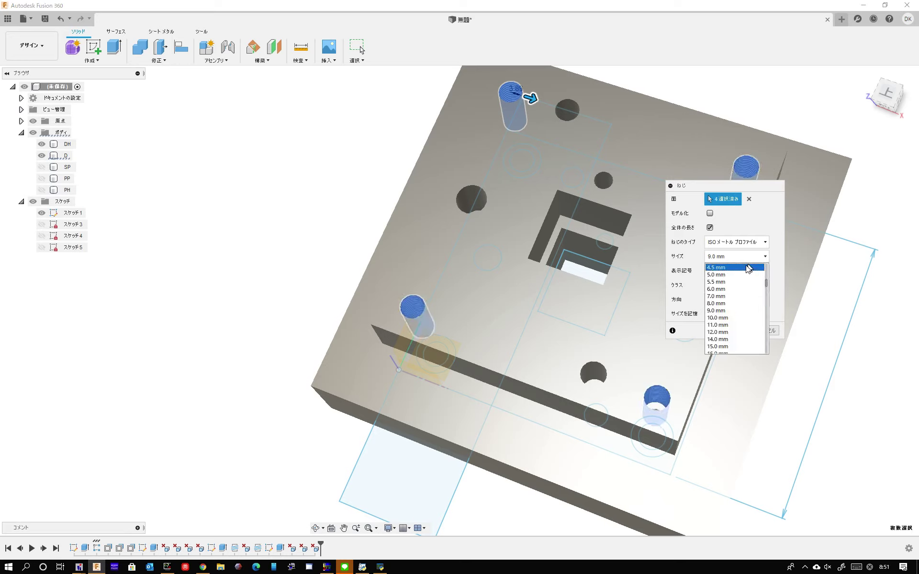
{"action": "left_click", "coordinate": [726, 304]}
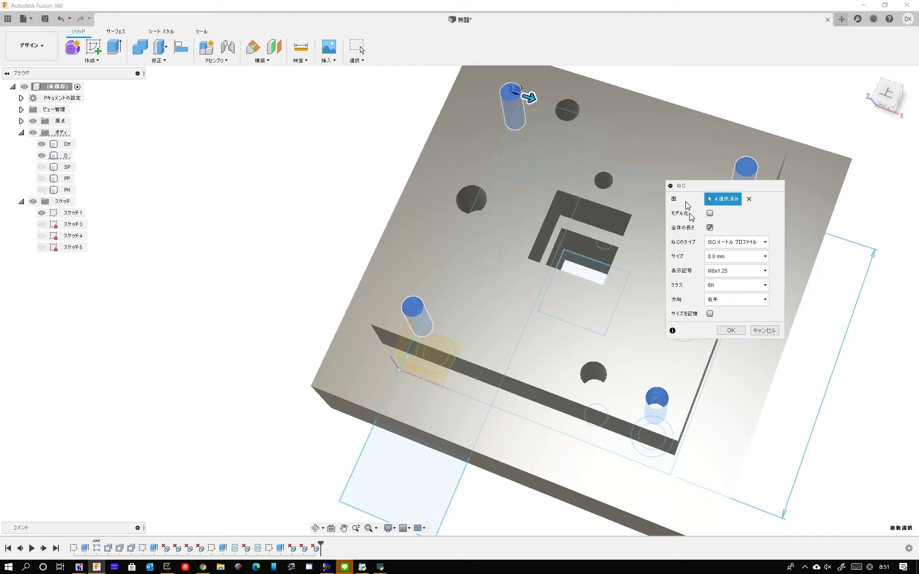
{"action": "left_click", "coordinate": [731, 331]}
{"action": "mouse_move", "coordinate": [584, 241]}
{"action": "middle_mouse_down", "text": "shift"}
{"action": "mouse_move", "coordinate": [592, 180]}
{"action": "mouse_move", "coordinate": [587, 199]}
{"action": "middle_mouse_up", "text": "shift"}
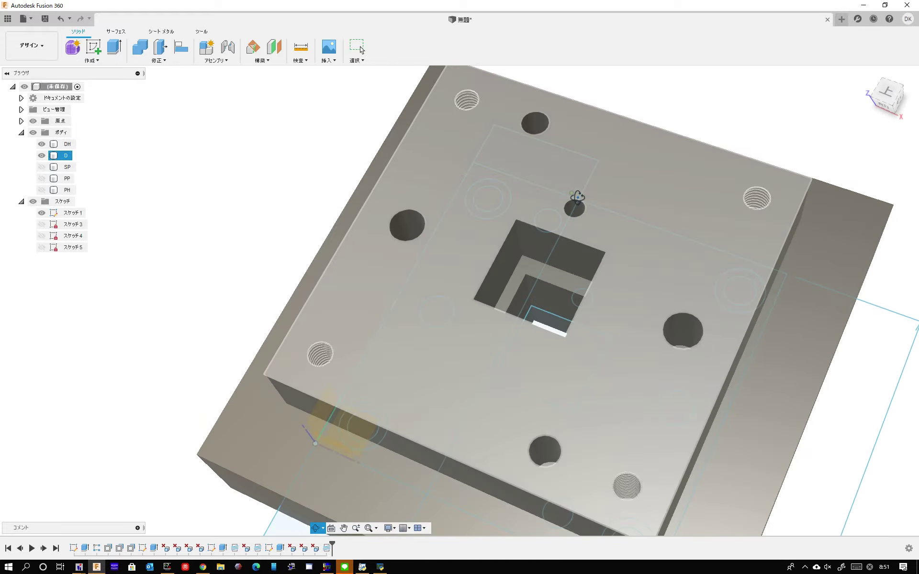
{"action": "middle_click_drag", "start_coordinate": [586, 199], "coordinate": [540, 235], "text": "shift"}
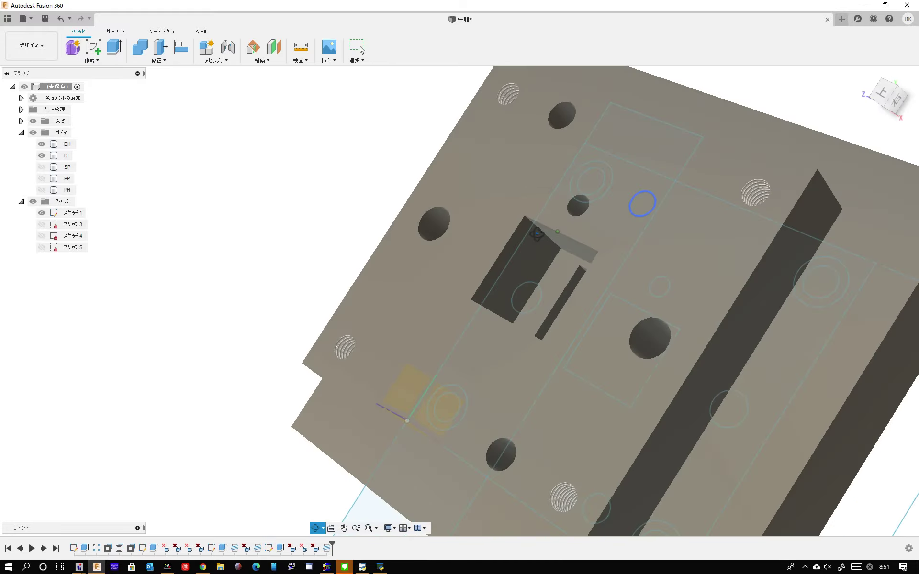
- Hide plate D and bring the DH plate into view
{"action": "left_click", "coordinate": [42, 156]}
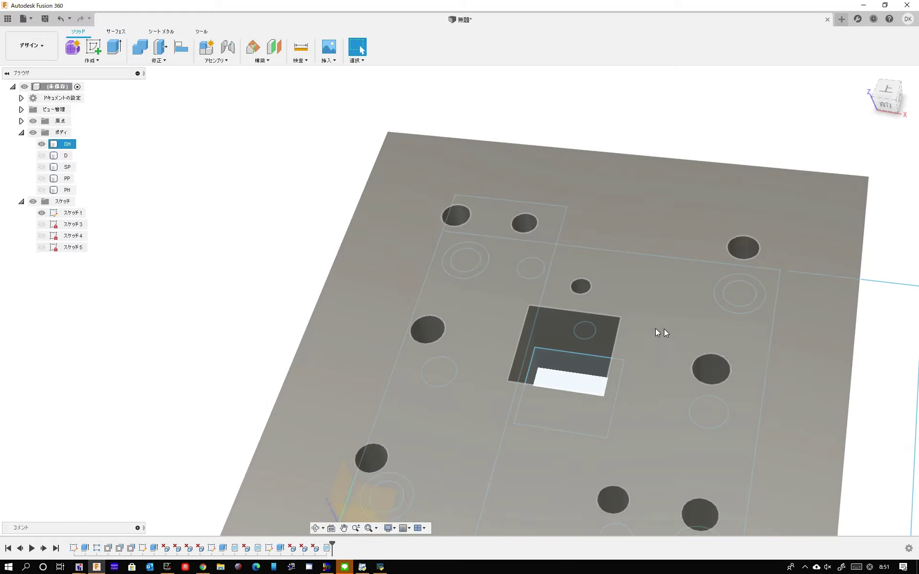
{"action": "middle_click_drag", "start_coordinate": [655, 329], "coordinate": [429, 346], "text": "shift"}
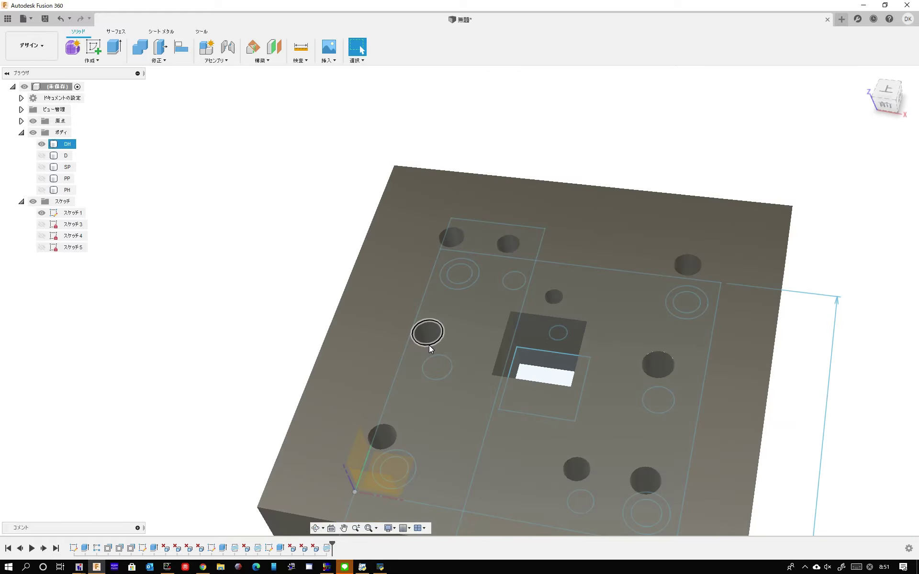
{"action": "scroll", "coordinate": [429, 346], "scroll_direction": "up", "scroll_amount": 2}
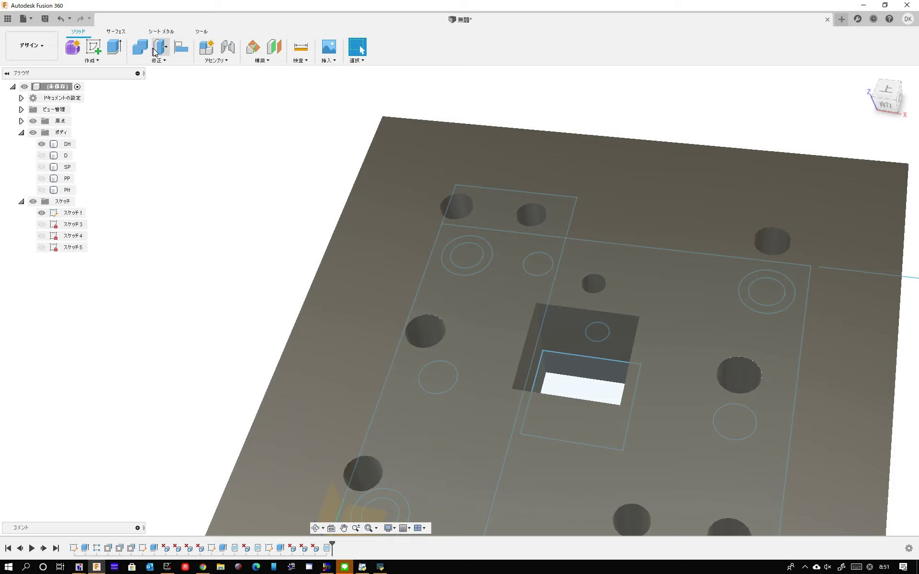
- Offset the left hole's inner face on plate DH by -1 mm
{"action": "left_click", "coordinate": [155, 52]}
{"action": "left_click", "coordinate": [427, 329]}
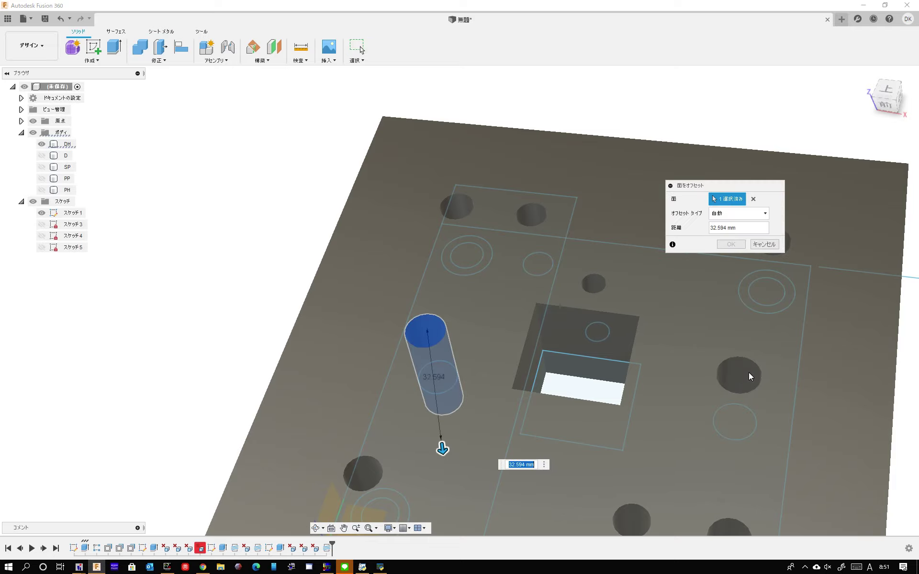
{"action": "left_click", "coordinate": [753, 199]}
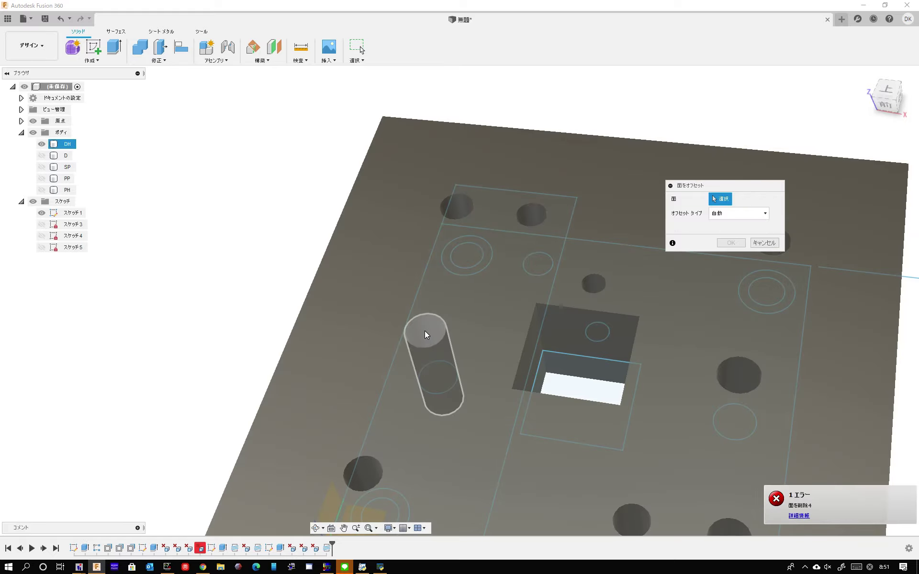
{"action": "left_click", "coordinate": [424, 331]}
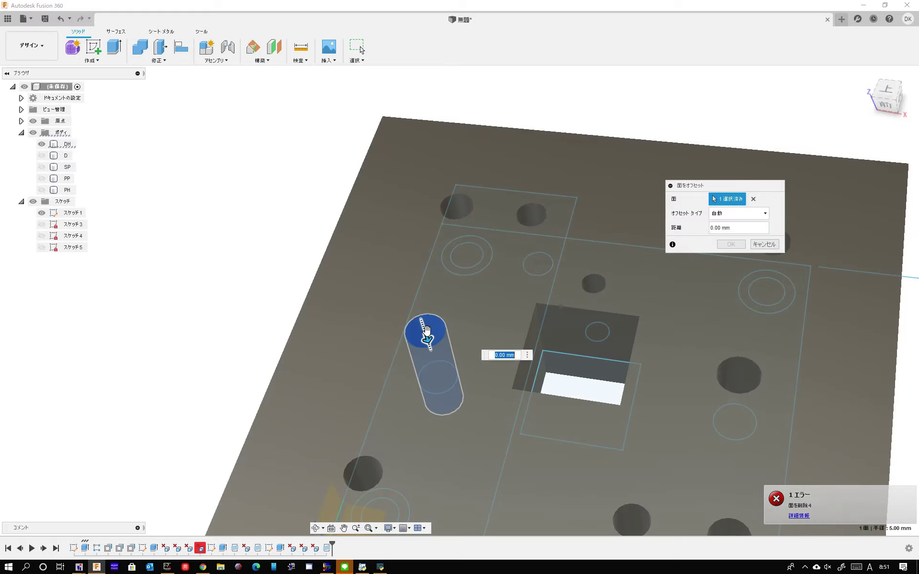
{"action": "left_click", "coordinate": [753, 198]}
{"action": "left_click", "coordinate": [740, 374]}
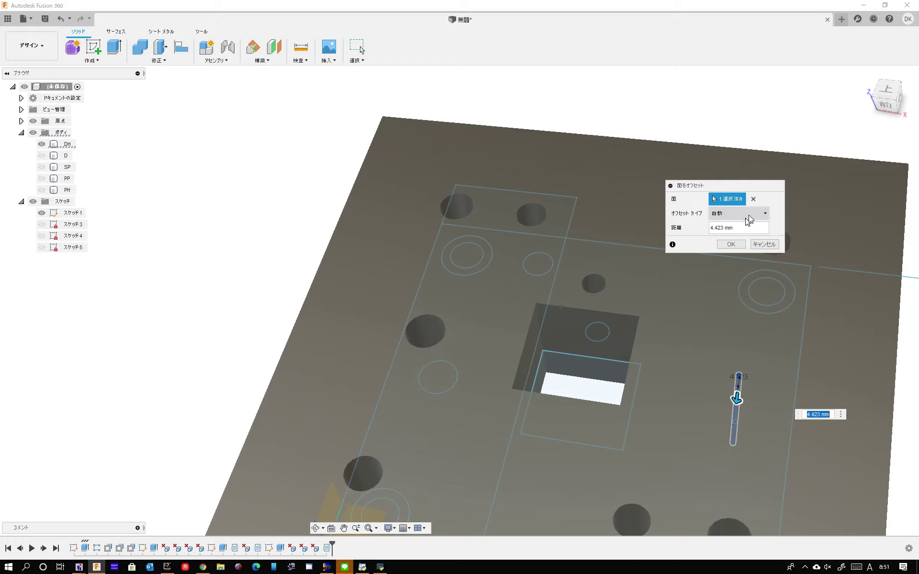
{"action": "left_click", "coordinate": [753, 200]}
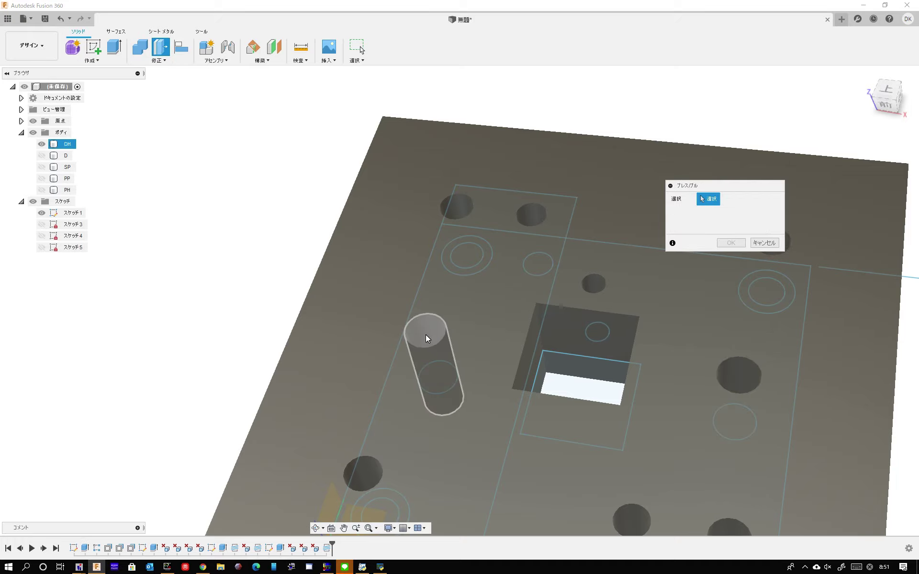
{"action": "left_click", "coordinate": [426, 334]}
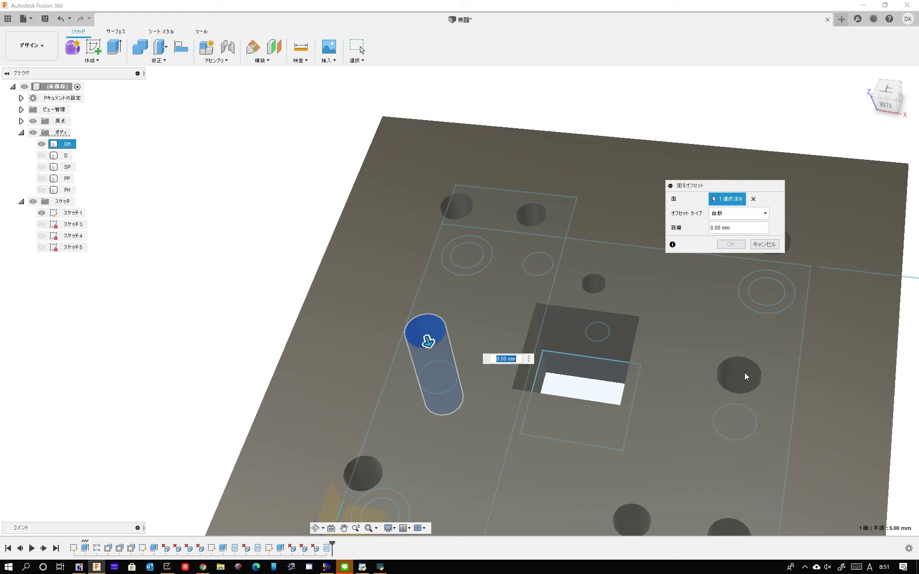
{"action": "left_click_drag", "start_coordinate": [745, 373], "coordinate": [738, 389]}
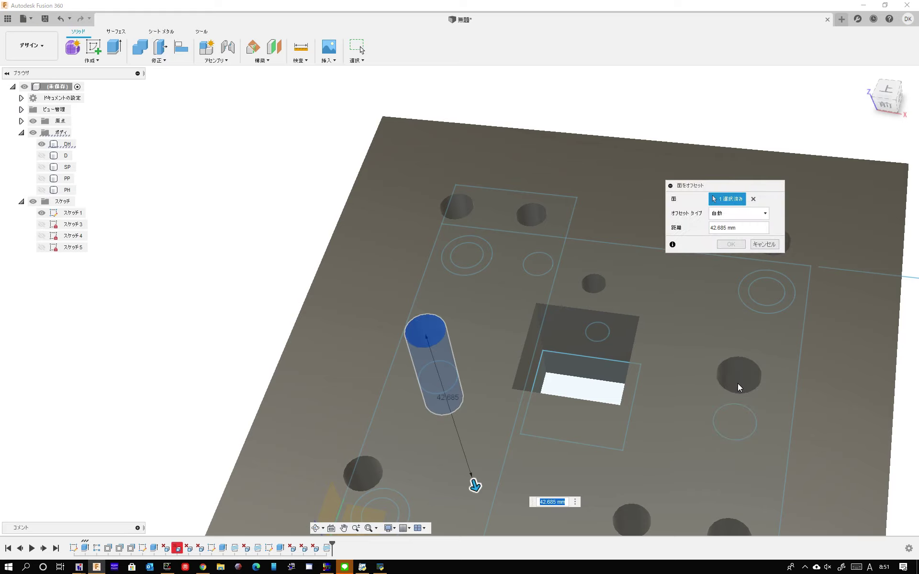
{"action": "middle_click_drag", "start_coordinate": [740, 368], "coordinate": [726, 358], "text": "shift"}
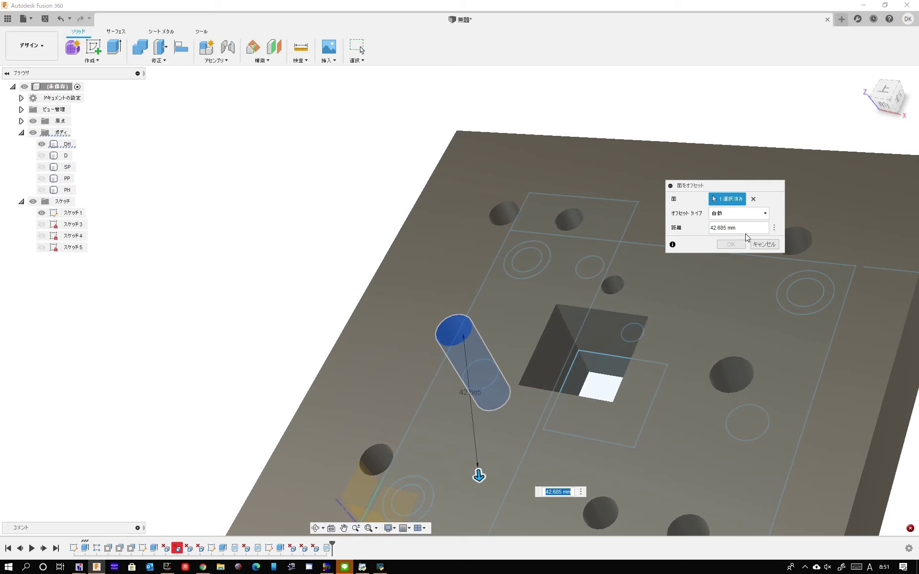
{"action": "key", "text": "Tab"}
{"action": "type", "text": "-"}
{"action": "key", "text": "Return"}
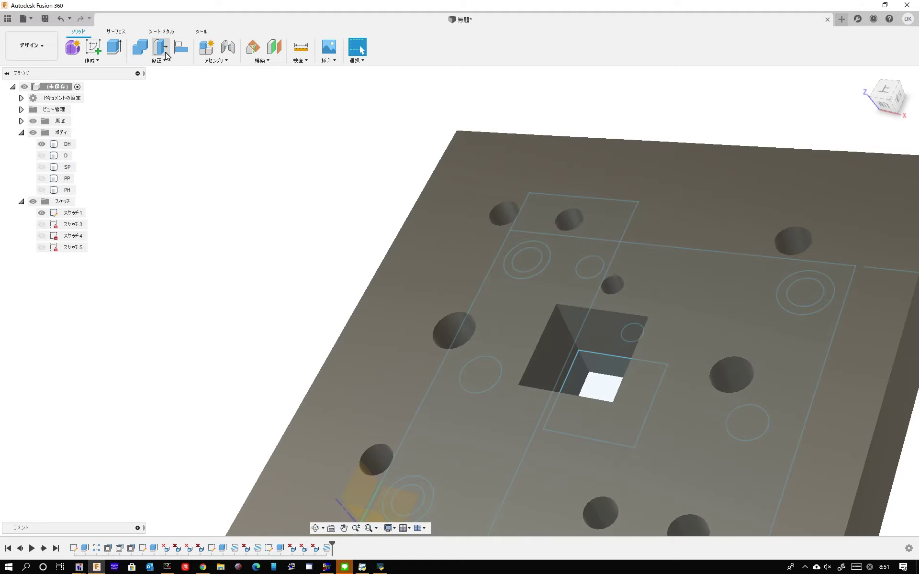
- Offset a second hole's inner face by -1 mm
{"action": "left_click", "coordinate": [156, 54]}
{"action": "left_click", "coordinate": [741, 374]}
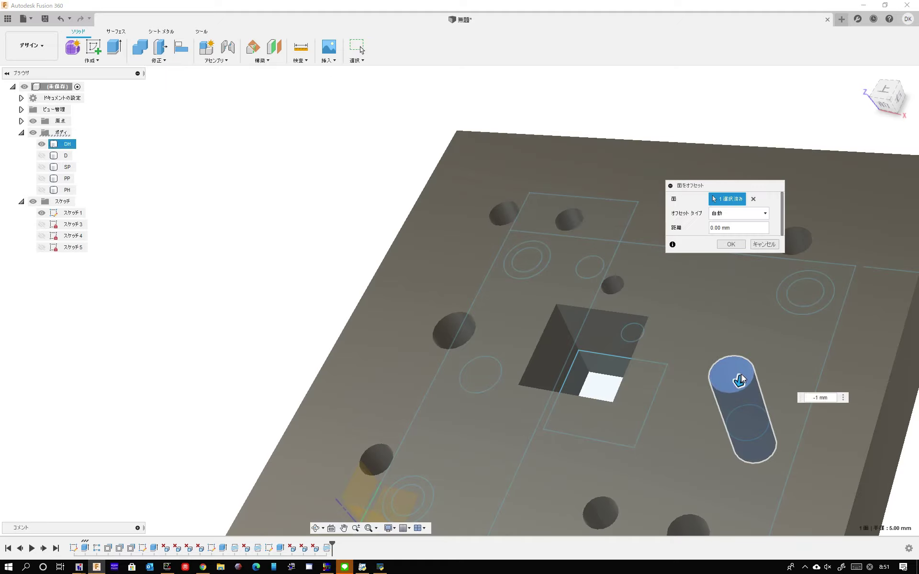
{"action": "type", "text": "-1"}
{"action": "key", "text": "Return"}
{"action": "mouse_move", "coordinate": [685, 350]}
{"action": "middle_mouse_down", "text": "shift"}
{"action": "mouse_move", "coordinate": [574, 307]}
{"action": "mouse_move", "coordinate": [576, 343]}
{"action": "mouse_move", "coordinate": [440, 219]}
{"action": "mouse_move", "coordinate": [437, 189]}
{"action": "mouse_move", "coordinate": [455, 174]}
{"action": "middle_mouse_up", "text": "shift"}
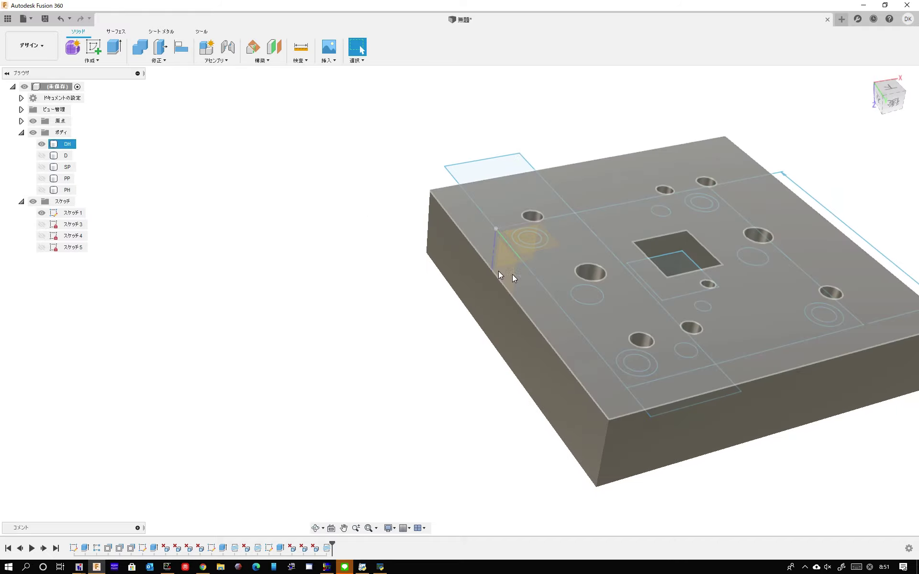
- Start an extrusion on the DH plate body and inspect the block from several angles
{"action": "left_click", "coordinate": [114, 47]}
{"action": "scroll", "coordinate": [542, 257], "scroll_direction": "up", "scroll_amount": 2}
{"action": "scroll", "coordinate": [560, 254], "scroll_direction": "up", "scroll_amount": 2}
{"action": "scroll", "coordinate": [578, 249], "scroll_direction": "up", "scroll_amount": 2}
{"action": "scroll", "coordinate": [587, 251], "scroll_direction": "up", "scroll_amount": 2}
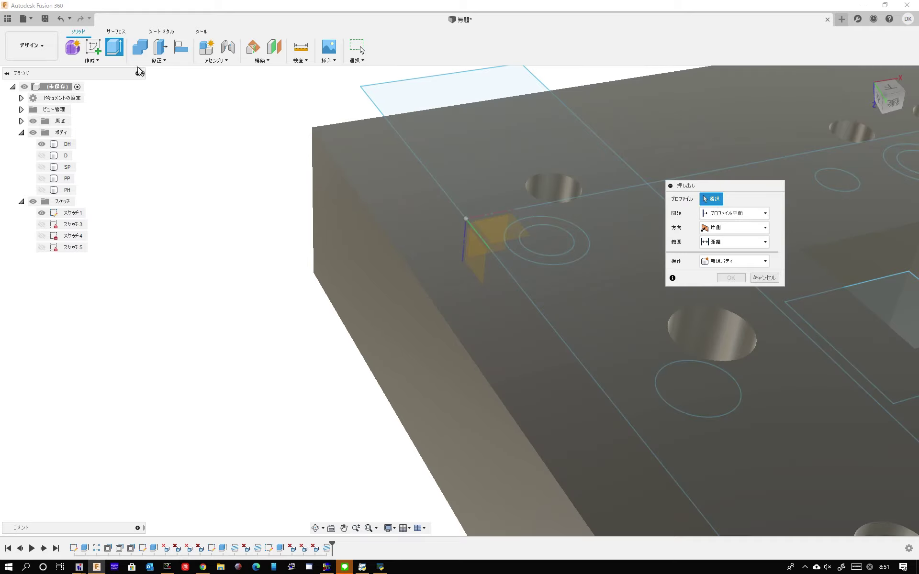
{"action": "left_click", "coordinate": [521, 223]}
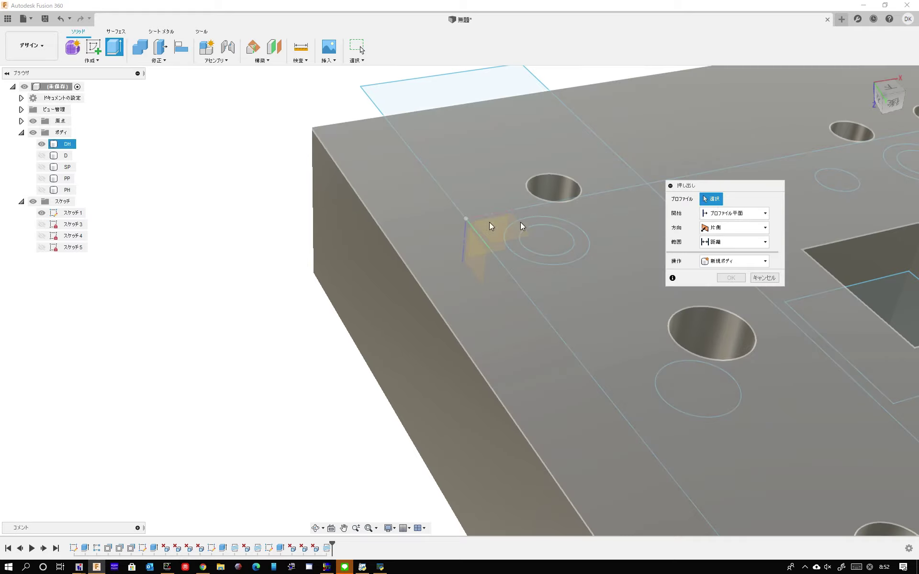
{"action": "middle_click_drag", "start_coordinate": [580, 250], "coordinate": [548, 199], "text": "shift"}
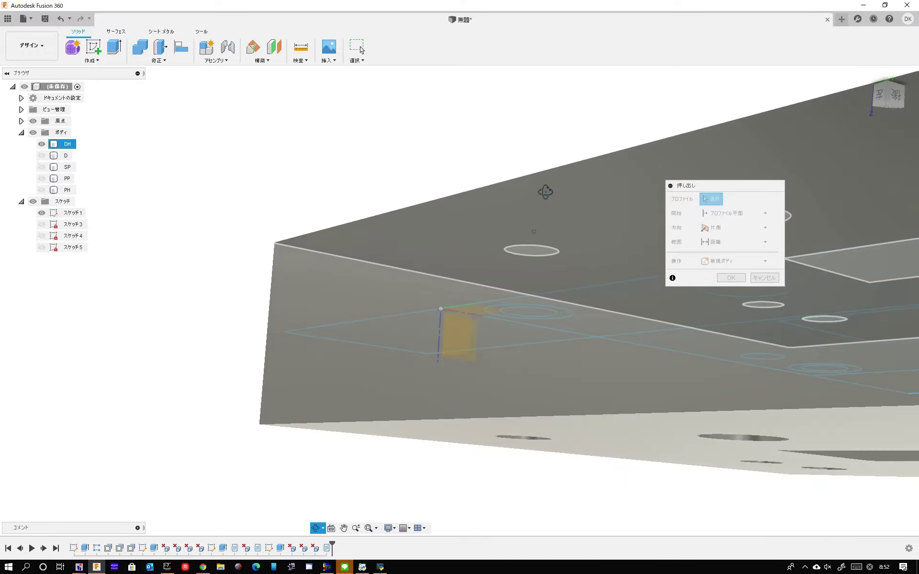
{"action": "middle_click_drag", "start_coordinate": [544, 207], "coordinate": [523, 222], "text": "shift"}
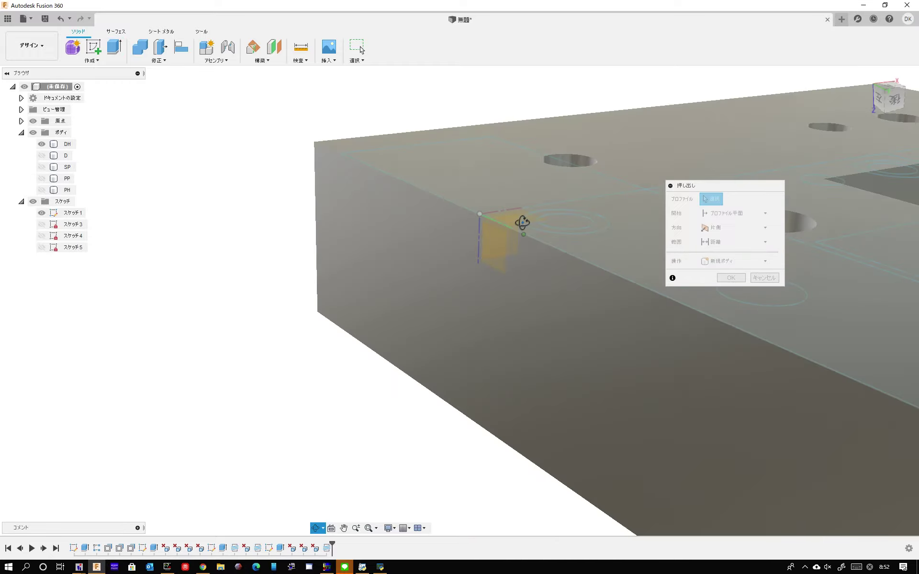
{"action": "scroll", "coordinate": [524, 221], "scroll_direction": "up", "scroll_amount": 3}
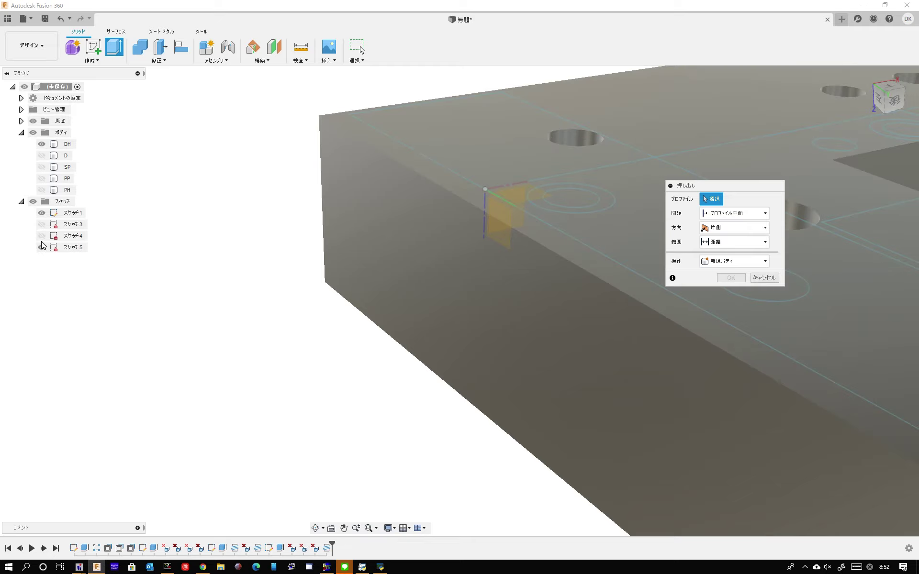
- Cancel the extrusion and start a new sketch on the DH plate's top face
{"action": "left_click", "coordinate": [757, 277]}
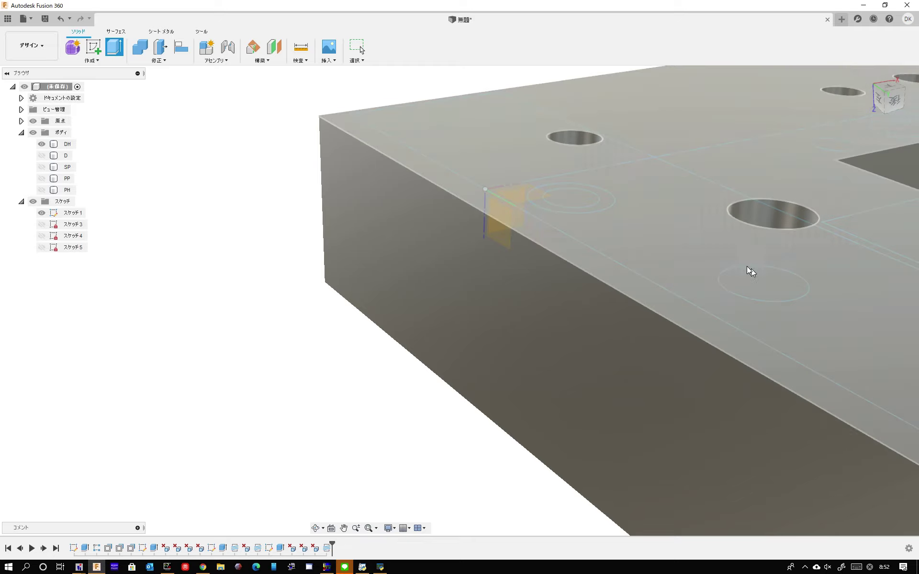
{"action": "left_click", "coordinate": [93, 47]}
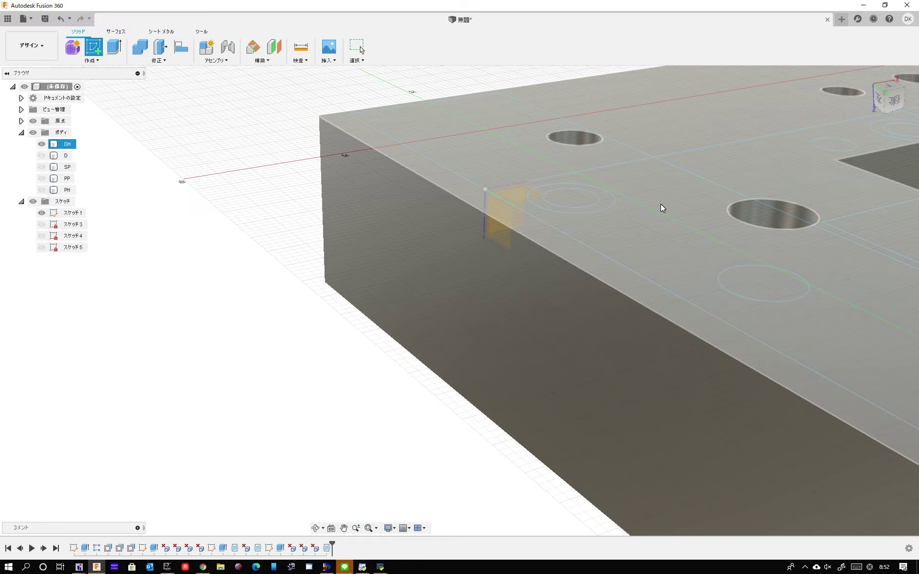
{"action": "left_click", "coordinate": [661, 205]}
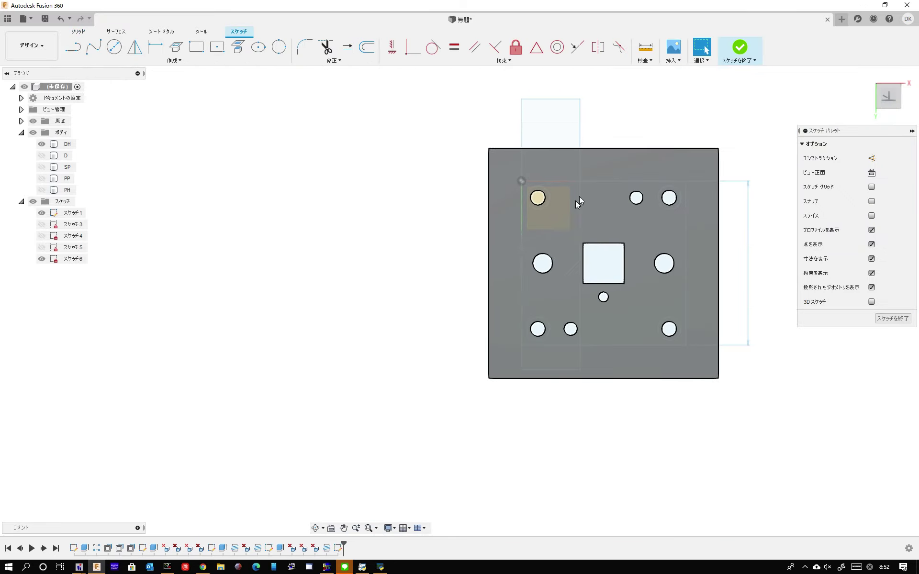
- Show the PH plate and project its face outline and holes into the sketch
{"action": "left_click", "coordinate": [42, 190]}
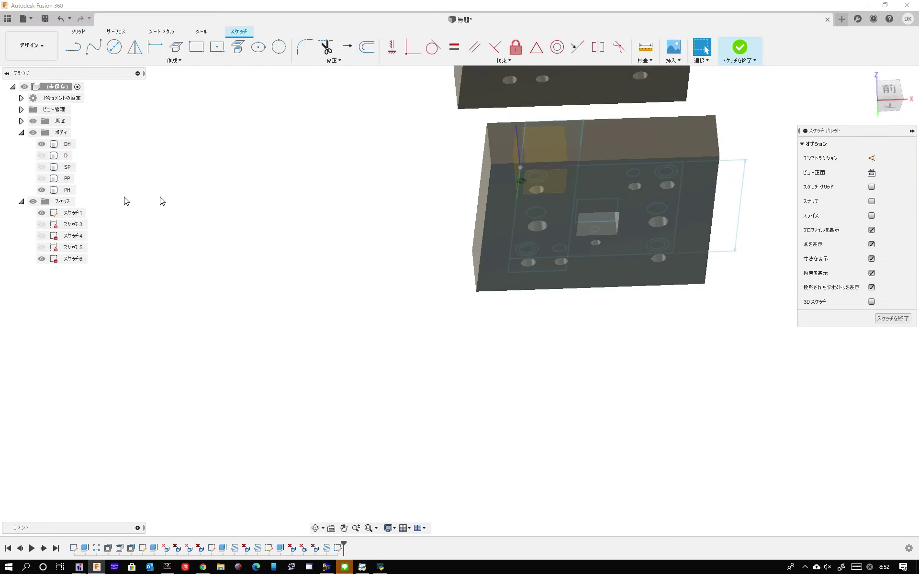
{"action": "middle_click_drag", "start_coordinate": [127, 200], "coordinate": [626, 120], "text": "shift"}
{"action": "scroll", "coordinate": [598, 118], "scroll_direction": "up", "scroll_amount": 2}
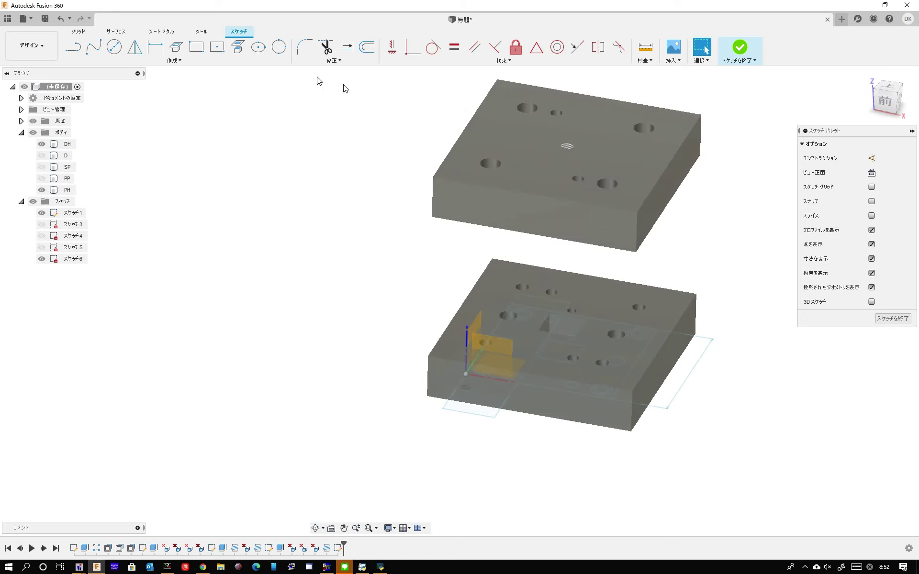
{"action": "left_click", "coordinate": [236, 48]}
{"action": "left_click", "coordinate": [557, 173]}
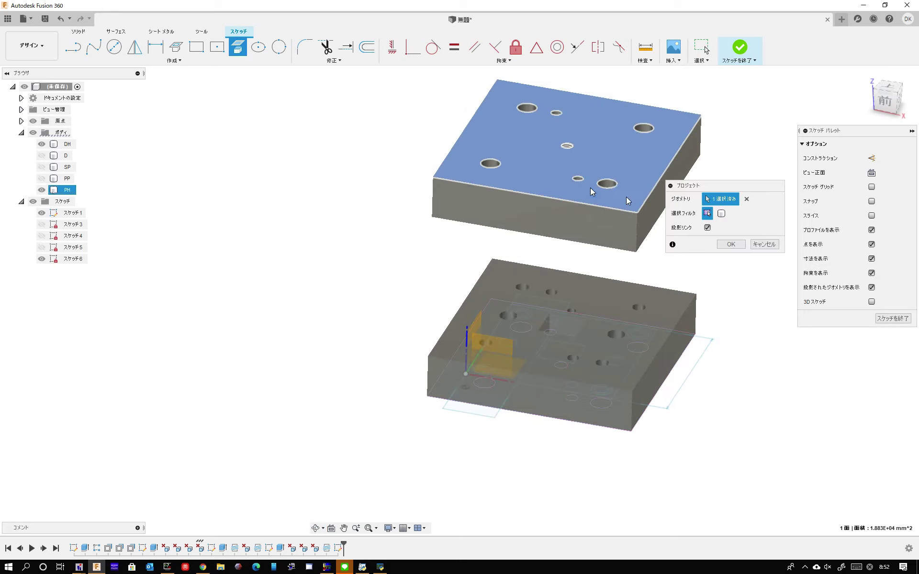
{"action": "left_click", "coordinate": [744, 247]}
- Hide PH, show DH again, and finish the sketch
{"action": "middle_click_drag", "start_coordinate": [519, 273], "coordinate": [513, 225], "text": "shift"}
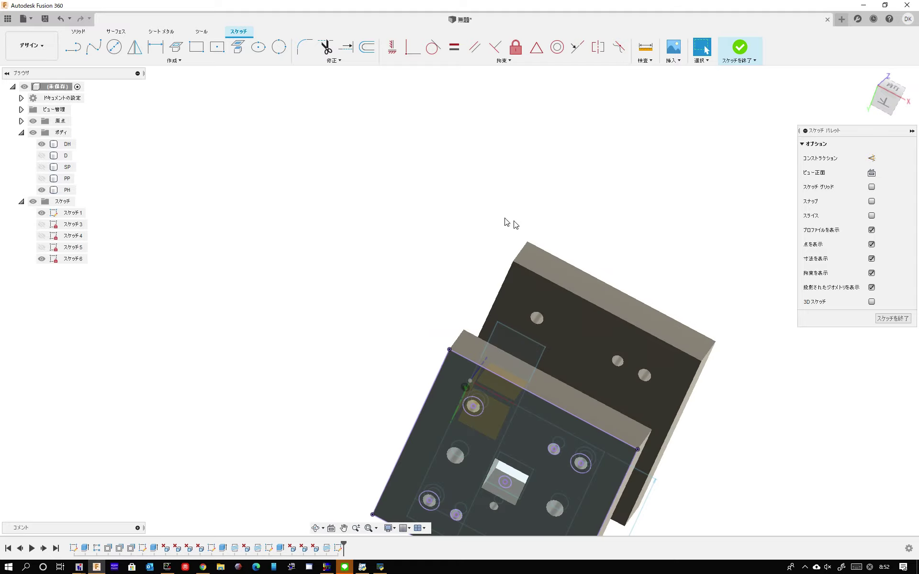
{"action": "left_click", "coordinate": [42, 144]}
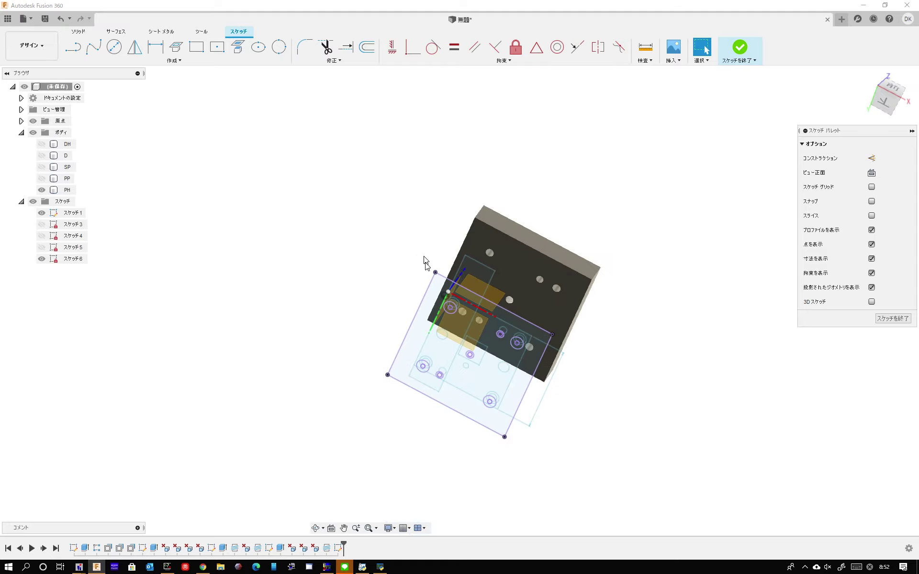
{"action": "middle_click_drag", "start_coordinate": [421, 236], "coordinate": [484, 300], "text": "shift"}
{"action": "left_click", "coordinate": [41, 189]}
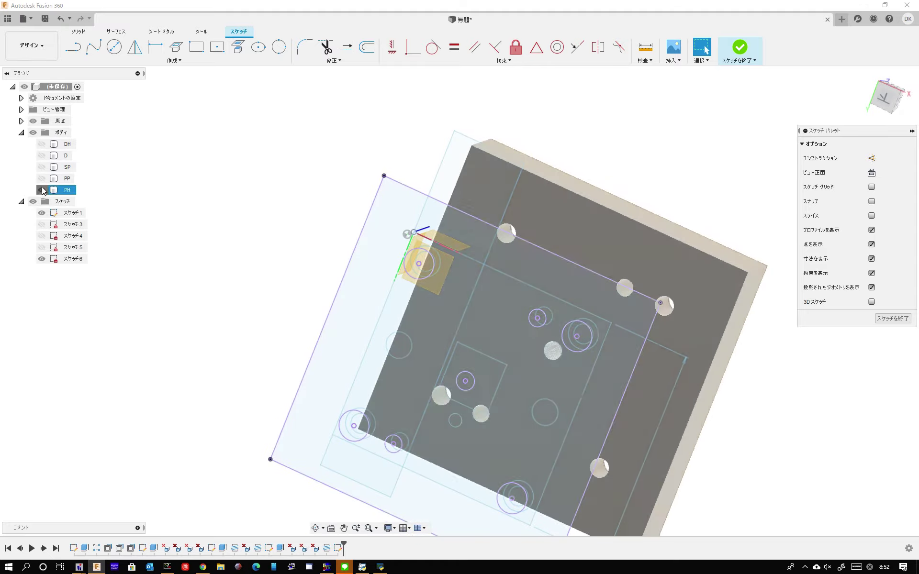
{"action": "left_click", "coordinate": [41, 144]}
{"action": "scroll", "coordinate": [388, 353], "scroll_direction": "up", "scroll_amount": 3}
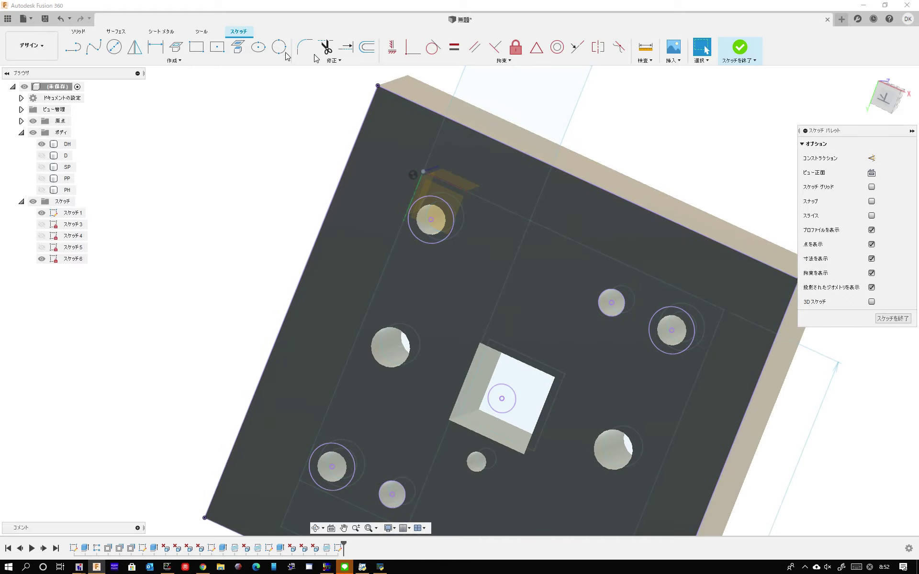
{"action": "left_click", "coordinate": [742, 54]}
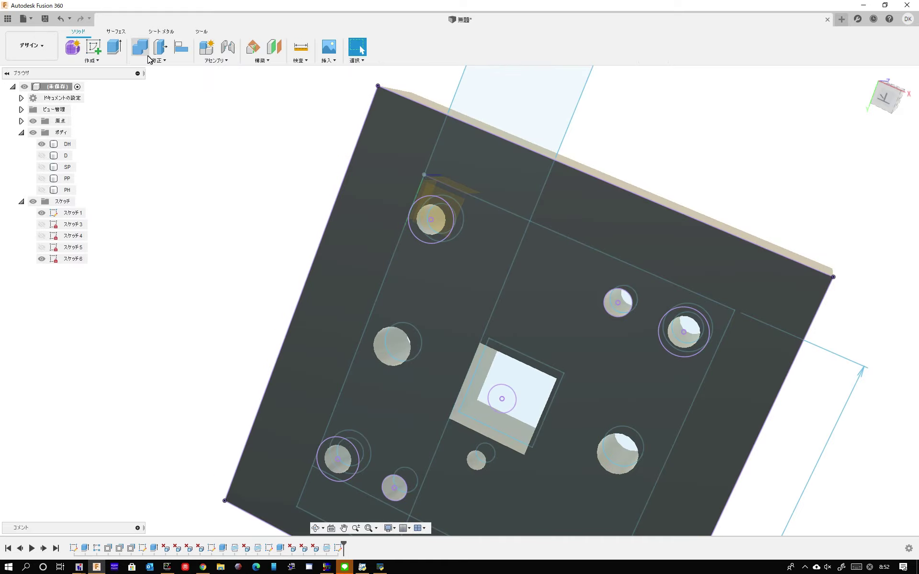
{"action": "left_click", "coordinate": [113, 51]}
- Extrude the four projected hole profiles -9 mm into the DH plate
{"action": "scroll", "coordinate": [432, 206], "scroll_direction": "up", "scroll_amount": 3}
{"action": "left_click", "coordinate": [443, 230]}
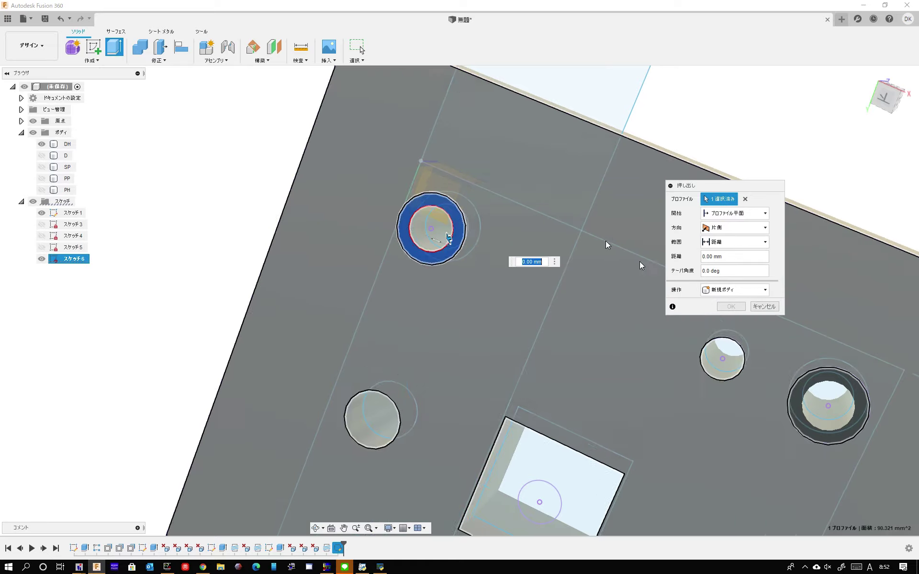
{"action": "left_click", "coordinate": [803, 362]}
{"action": "scroll", "coordinate": [552, 327], "scroll_direction": "down", "scroll_amount": 3}
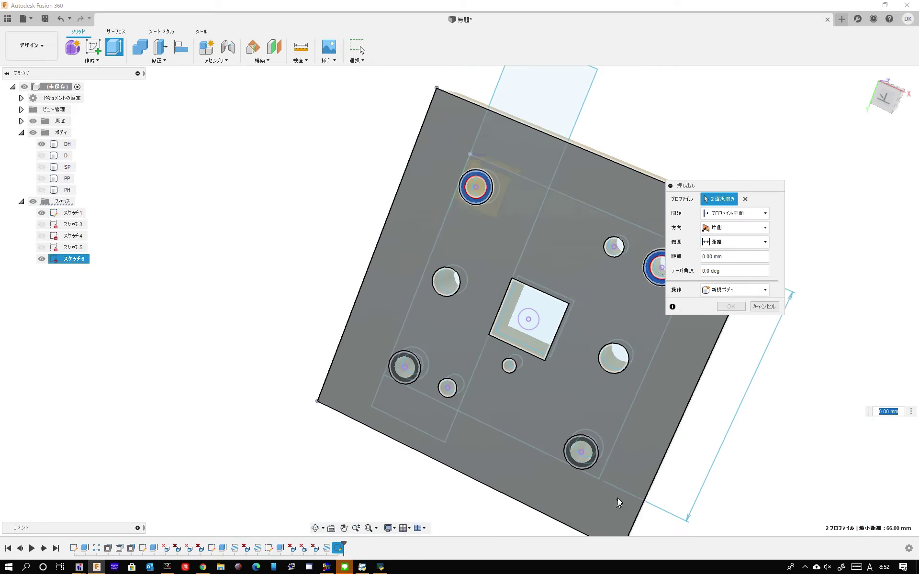
{"action": "scroll", "coordinate": [617, 497], "scroll_direction": "up", "scroll_amount": 3}
{"action": "left_click", "coordinate": [570, 450]}
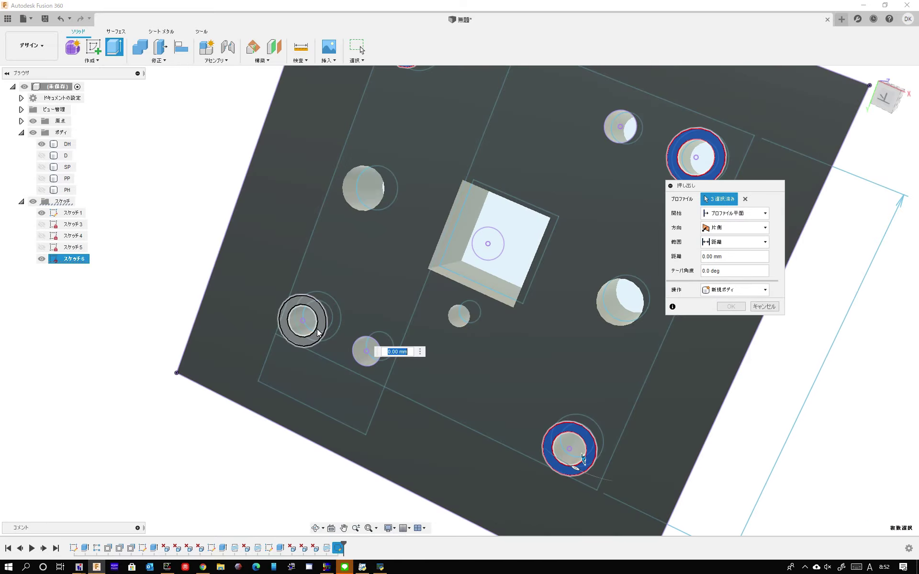
{"action": "left_click", "coordinate": [319, 333]}
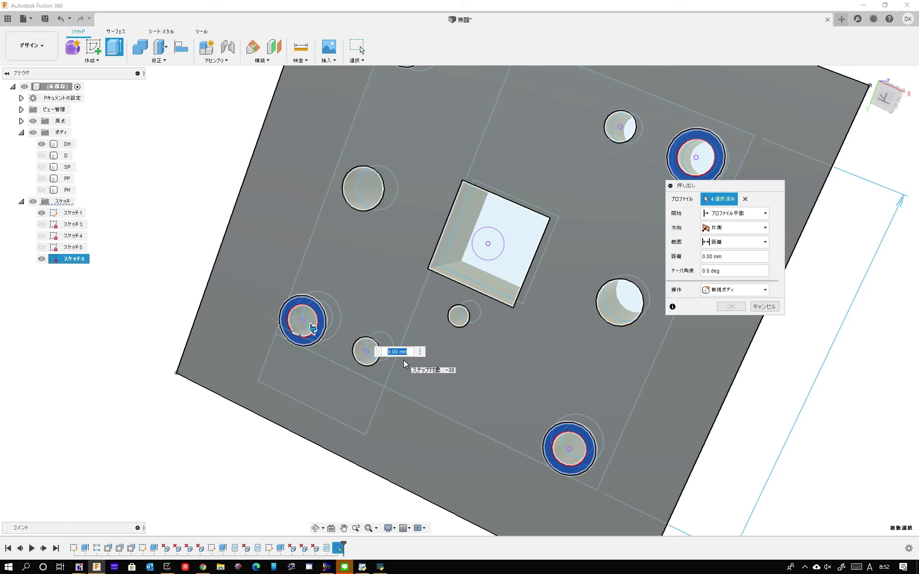
{"action": "type", "text": "-9"}
{"action": "key", "text": "Return"}
{"action": "key", "text": "Return"}
- Show the hidden PP and PH plates again
{"action": "mouse_move", "coordinate": [404, 360]}
{"action": "middle_mouse_down", "text": "shift"}
{"action": "mouse_move", "coordinate": [475, 345]}
{"action": "mouse_move", "coordinate": [516, 363]}
{"action": "mouse_move", "coordinate": [402, 390]}
{"action": "mouse_move", "coordinate": [408, 418]}
{"action": "mouse_move", "coordinate": [484, 294]}
{"action": "mouse_move", "coordinate": [468, 332]}
{"action": "mouse_move", "coordinate": [447, 331]}
{"action": "middle_mouse_up", "text": "shift"}
{"action": "left_click", "coordinate": [42, 178]}
{"action": "left_click", "coordinate": [41, 190]}
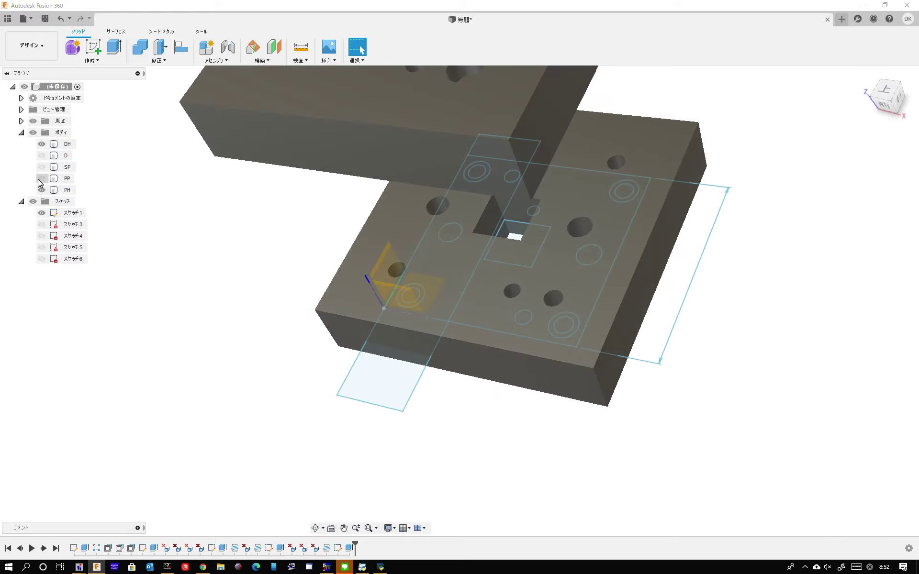
- Show the SP and D plates and view the full plate stack from the front
{"action": "left_click", "coordinate": [42, 167]}
{"action": "left_click", "coordinate": [41, 155]}
{"action": "mouse_move", "coordinate": [452, 250]}
{"action": "middle_mouse_down", "text": "shift"}
{"action": "mouse_move", "coordinate": [472, 211]}
{"action": "mouse_move", "coordinate": [463, 278]}
{"action": "mouse_move", "coordinate": [458, 270]}
{"action": "middle_mouse_up", "text": "shift"}
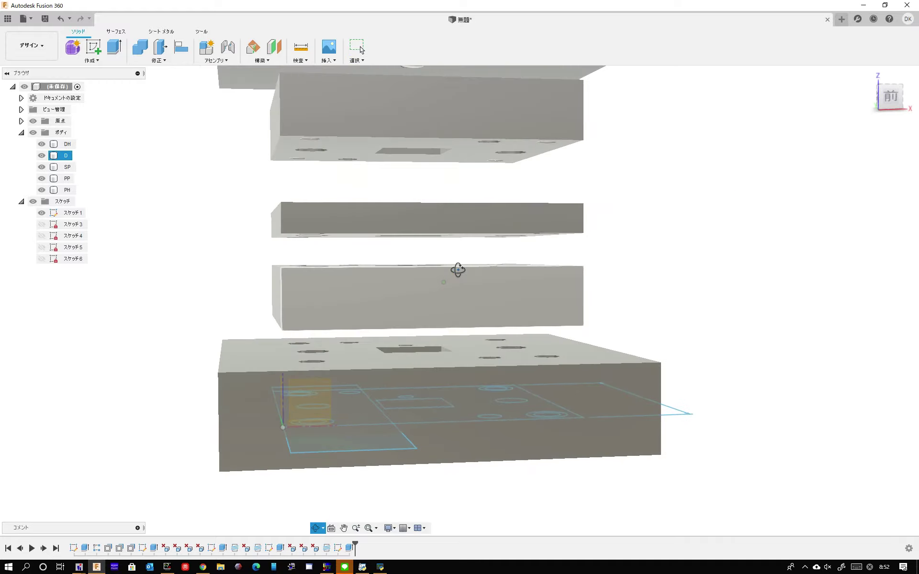
{"action": "scroll", "coordinate": [330, 322], "scroll_direction": "up", "scroll_amount": 2}
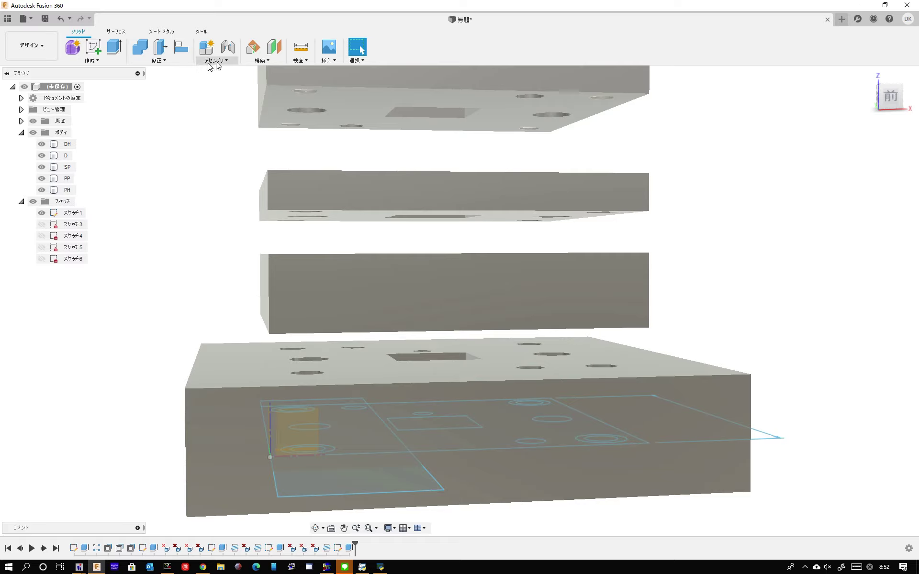
- Save the design as 'kanagata' in the chosen project
{"action": "left_click", "coordinate": [44, 20]}
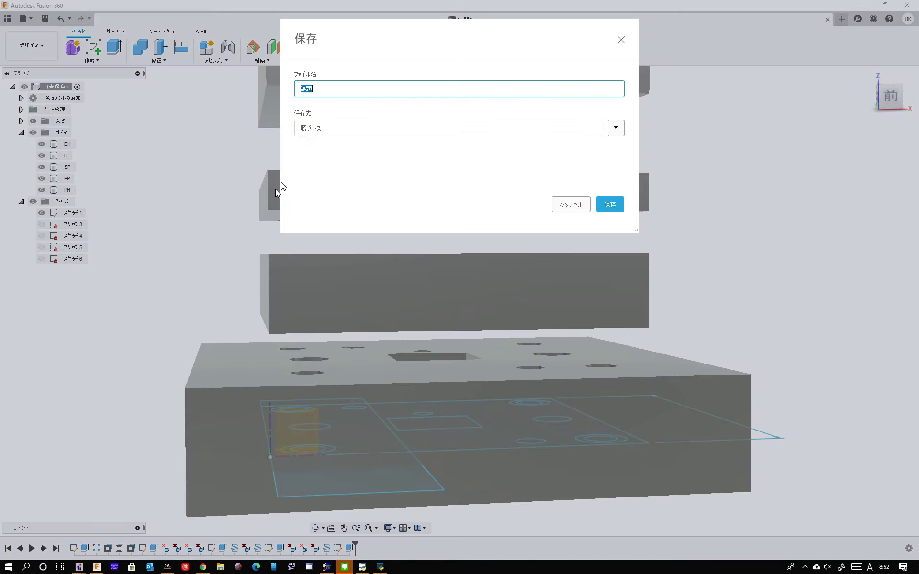
{"action": "left_click", "coordinate": [616, 128]}
{"action": "scroll", "coordinate": [325, 242], "scroll_direction": "up", "scroll_amount": 5}
{"action": "left_click", "coordinate": [308, 255]}
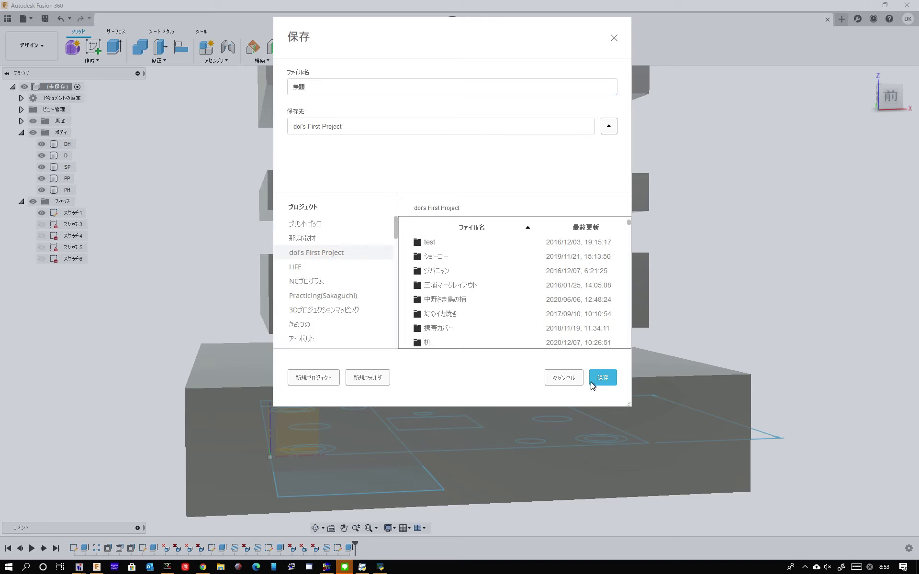
{"action": "left_click_drag", "start_coordinate": [351, 85], "coordinate": [285, 86]}
{"action": "type", "text": "kanagata"}
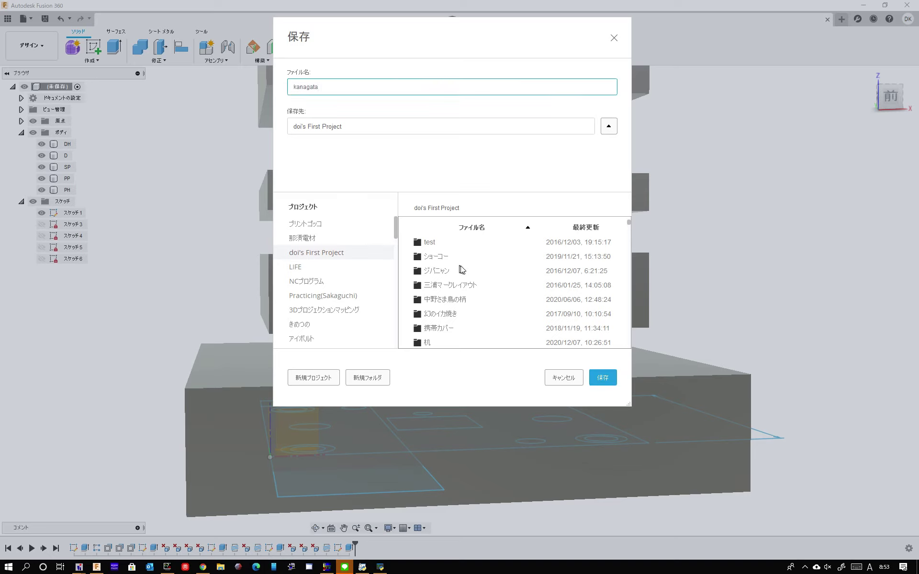
{"action": "left_click", "coordinate": [604, 383]}
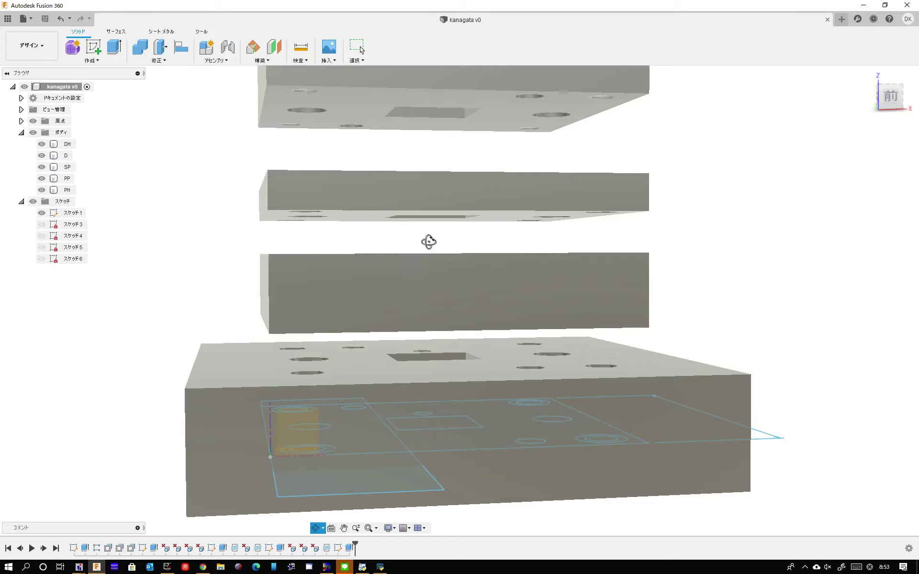
- Set up an Align from a hole on one plate to the matching hole below
{"action": "left_click", "coordinate": [375, 330]}
{"action": "scroll", "coordinate": [380, 303], "scroll_direction": "up", "scroll_amount": 5}
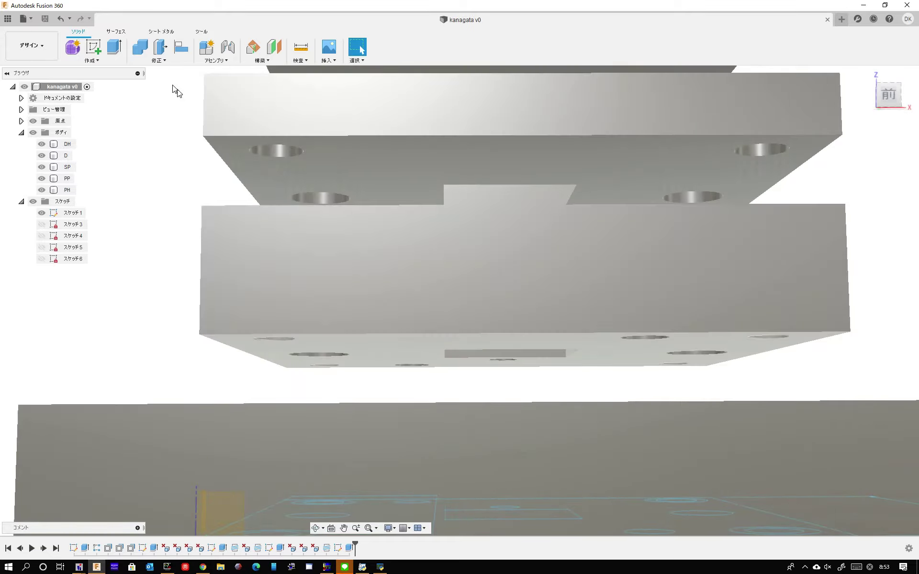
{"action": "left_click", "coordinate": [227, 60]}
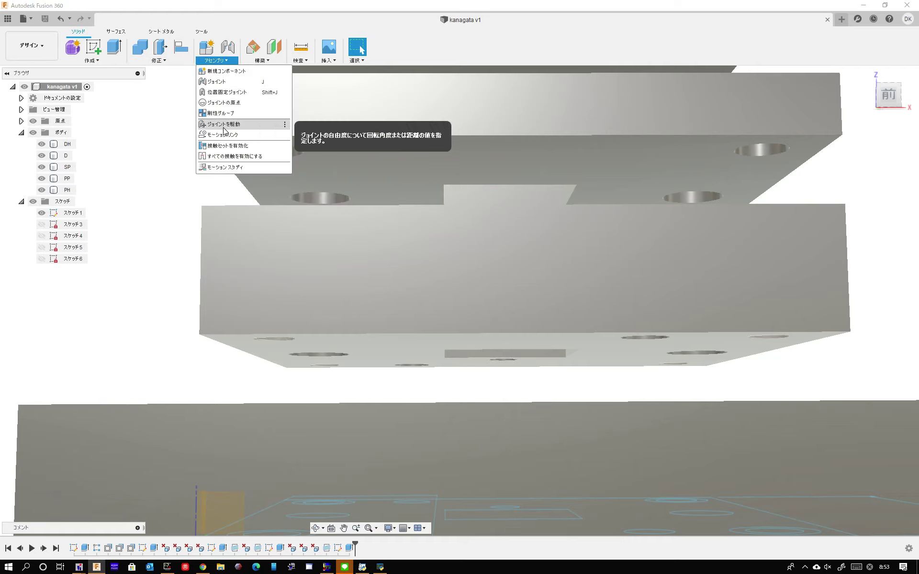
{"action": "left_click", "coordinate": [159, 61]}
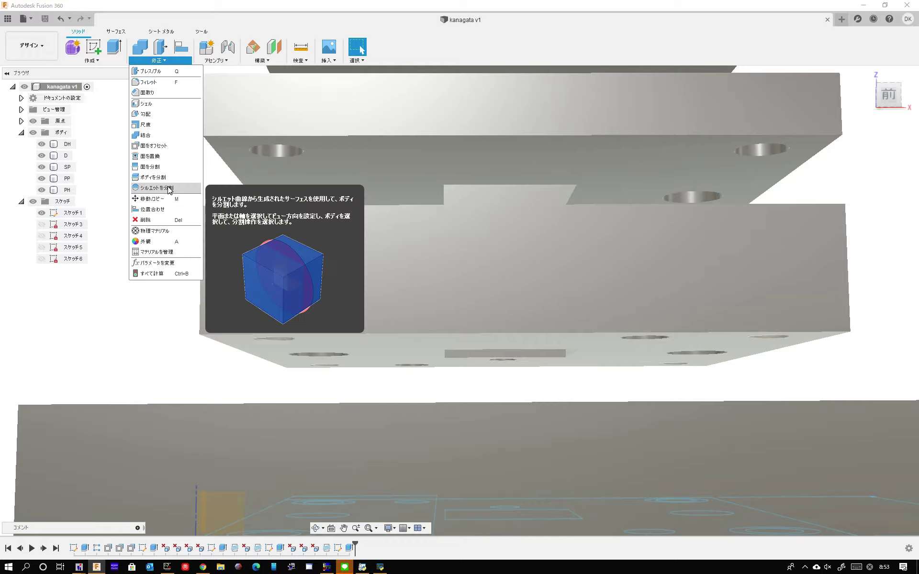
{"action": "left_click", "coordinate": [152, 209]}
{"action": "middle_click_drag", "start_coordinate": [261, 322], "coordinate": [327, 304], "text": "shift"}
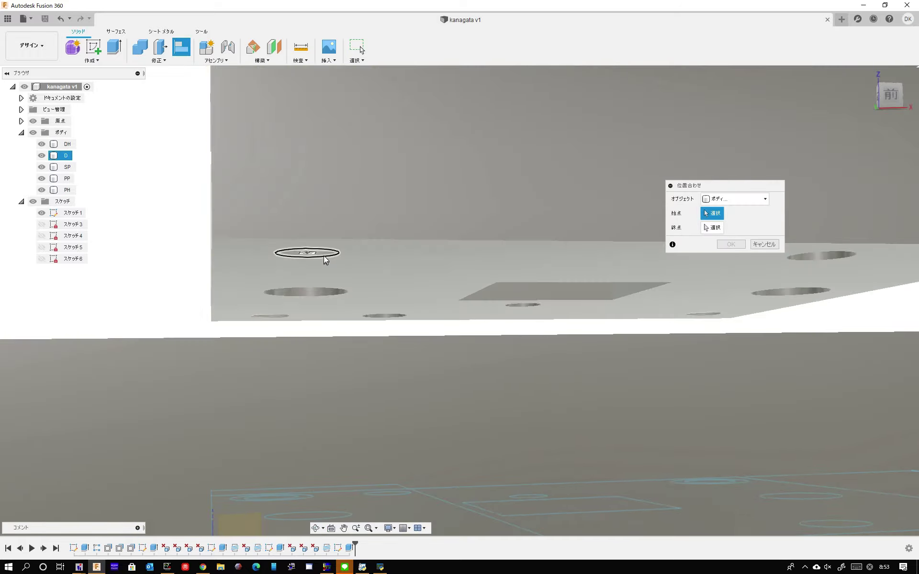
{"action": "left_click", "coordinate": [320, 253]}
{"action": "middle_click_drag", "start_coordinate": [306, 272], "coordinate": [304, 335], "text": "shift"}
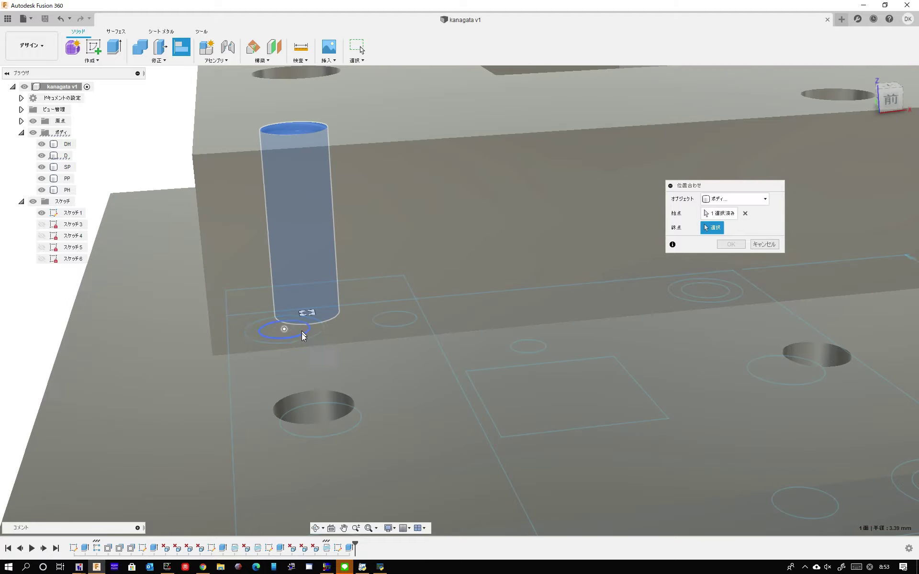
{"action": "left_click", "coordinate": [319, 406]}
- Confirm the alignment so plate D sits directly on plate DH
{"action": "scroll", "coordinate": [319, 401], "scroll_direction": "up", "scroll_amount": 5}
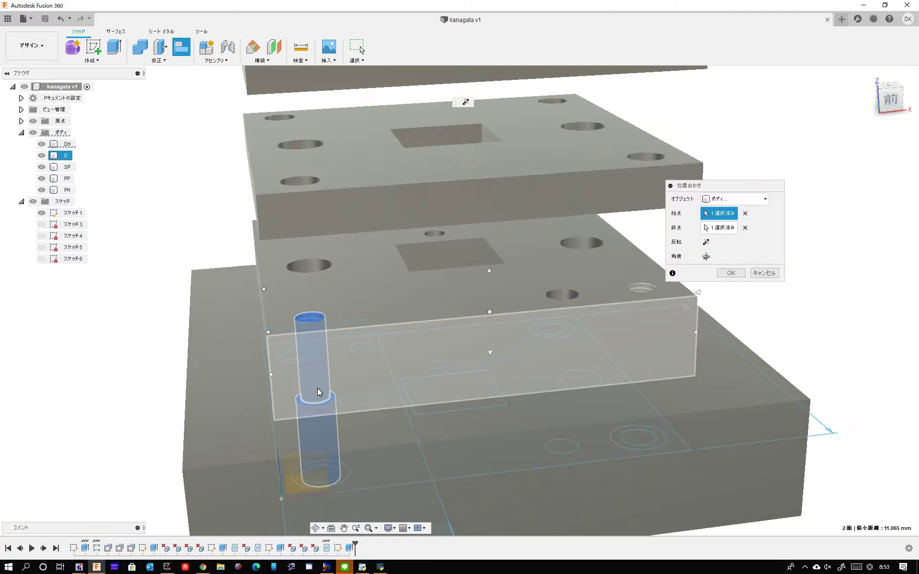
{"action": "scroll", "coordinate": [317, 388], "scroll_direction": "up", "scroll_amount": 3}
{"action": "scroll", "coordinate": [341, 255], "scroll_direction": "down", "scroll_amount": 3}
{"action": "middle_click_drag", "start_coordinate": [331, 157], "coordinate": [294, 198], "text": "shift"}
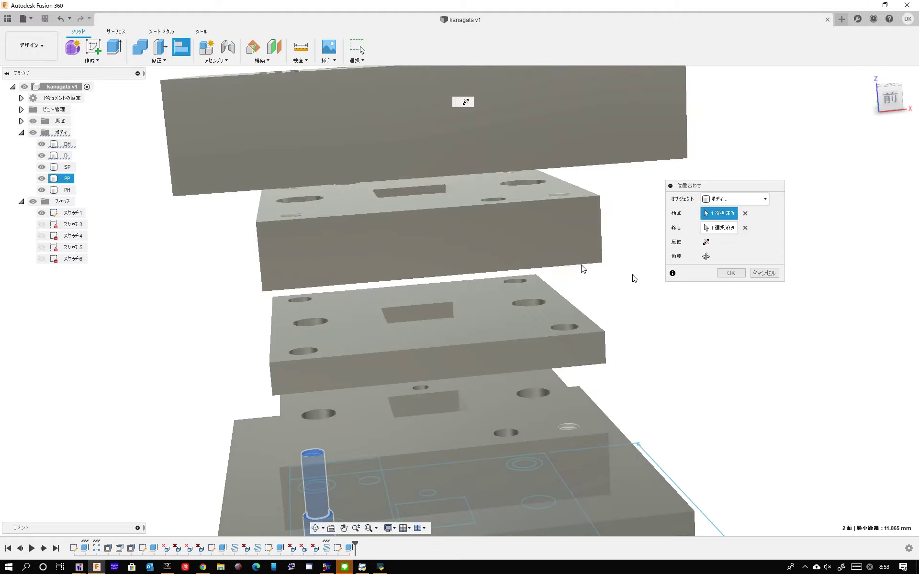
{"action": "left_click", "coordinate": [731, 272]}
{"action": "scroll", "coordinate": [403, 301], "scroll_direction": "up", "scroll_amount": 4}
{"action": "middle_click_drag", "start_coordinate": [403, 302], "coordinate": [363, 268], "text": "shift"}
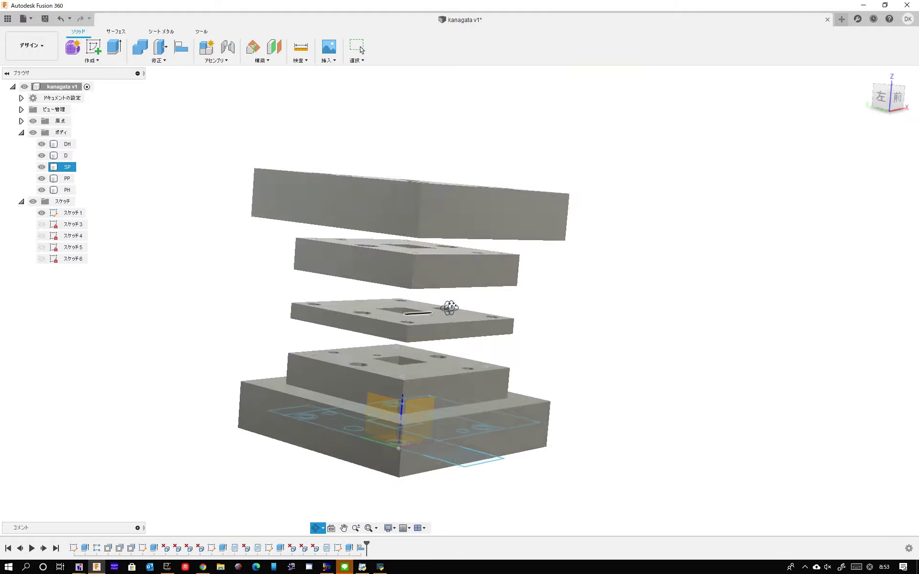
{"action": "left_click", "coordinate": [94, 47]}
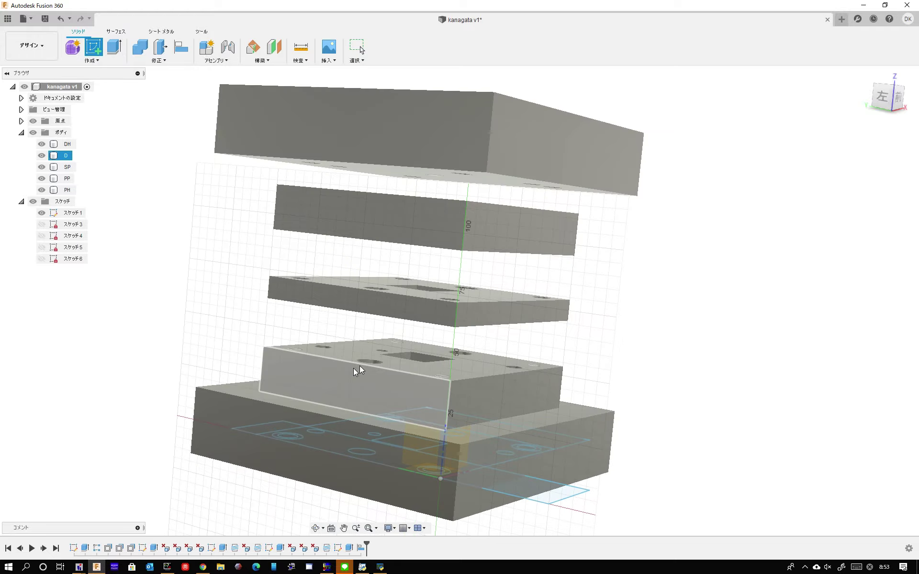
- Start Sketch 7 on a plate face and project its first two plate edges
{"action": "left_click", "coordinate": [455, 375]}
{"action": "middle_click_drag", "start_coordinate": [412, 349], "coordinate": [469, 294], "text": "shift"}
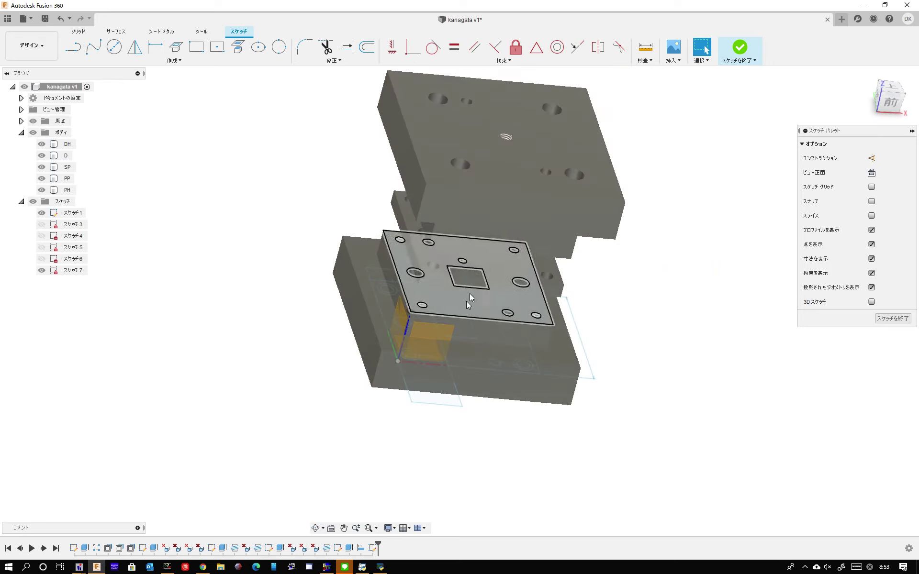
{"action": "left_click", "coordinate": [230, 50]}
{"action": "scroll", "coordinate": [446, 454], "scroll_direction": "up", "scroll_amount": 2}
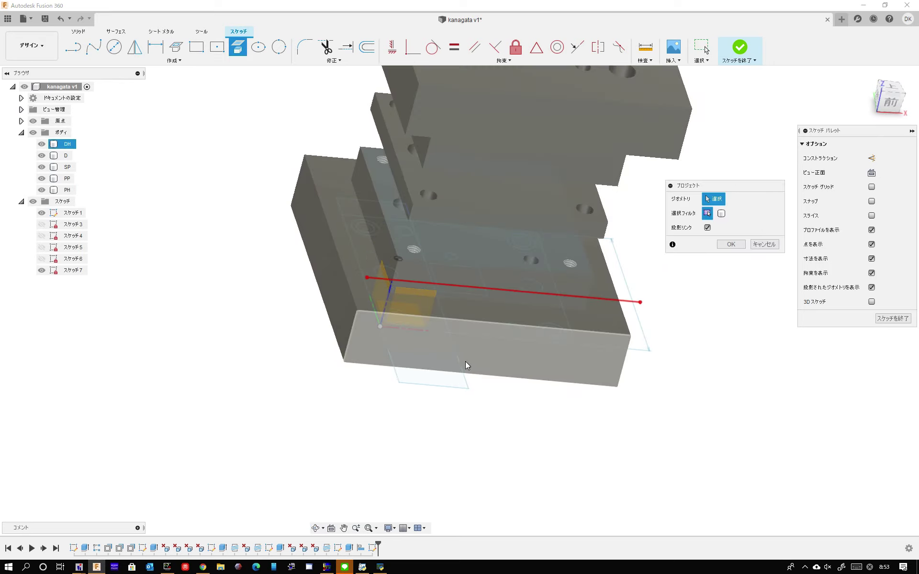
{"action": "left_click", "coordinate": [463, 375]}
{"action": "left_click", "coordinate": [416, 390]}
- Project a further plate edge and a hole outline, then confirm the projection
{"action": "middle_click_drag", "start_coordinate": [417, 390], "coordinate": [276, 136], "text": "shift"}
{"action": "left_click", "coordinate": [276, 136]}
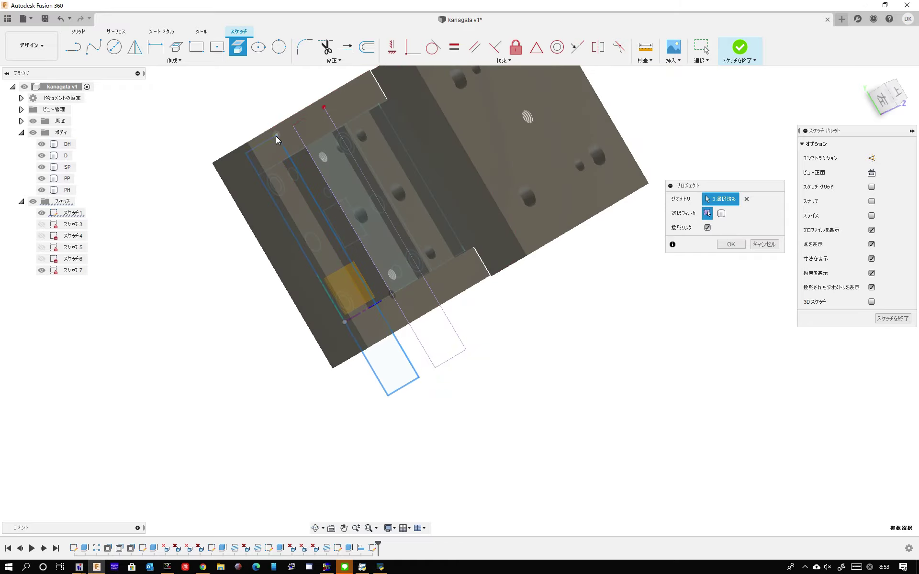
{"action": "mouse_move", "coordinate": [290, 253]}
{"action": "middle_mouse_down", "text": "shift"}
{"action": "mouse_move", "coordinate": [303, 204]}
{"action": "mouse_move", "coordinate": [329, 259]}
{"action": "mouse_move", "coordinate": [364, 202]}
{"action": "middle_mouse_up", "text": "shift"}
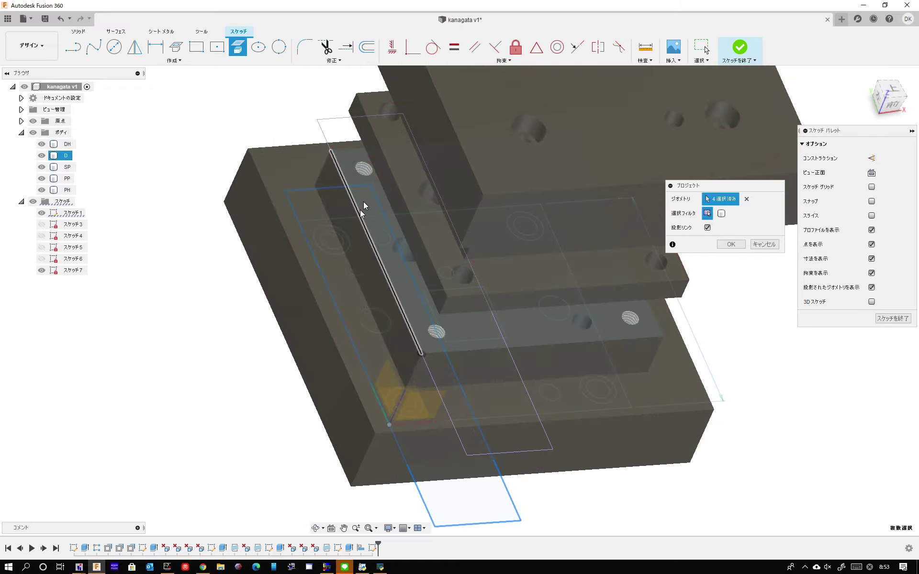
{"action": "left_click", "coordinate": [365, 176]}
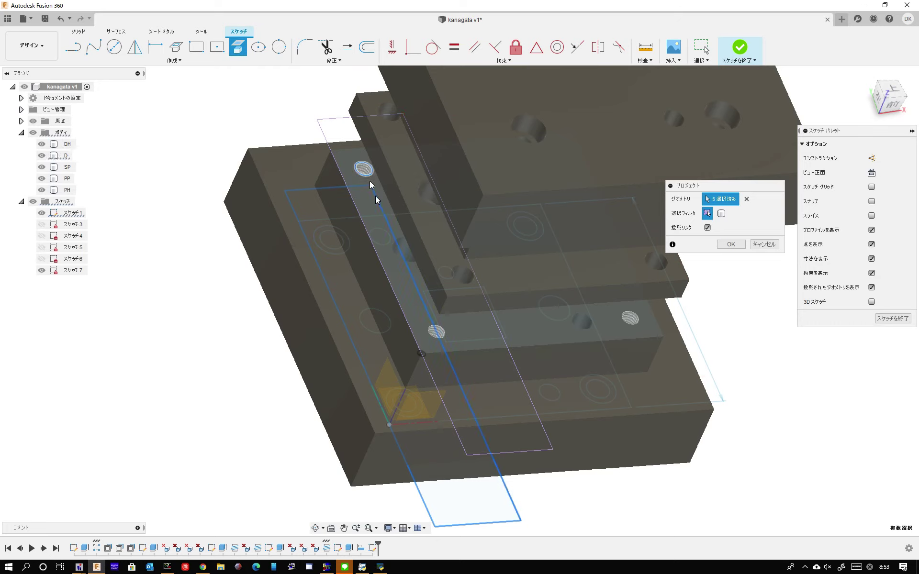
{"action": "middle_click_drag", "start_coordinate": [320, 379], "coordinate": [373, 338], "text": "shift"}
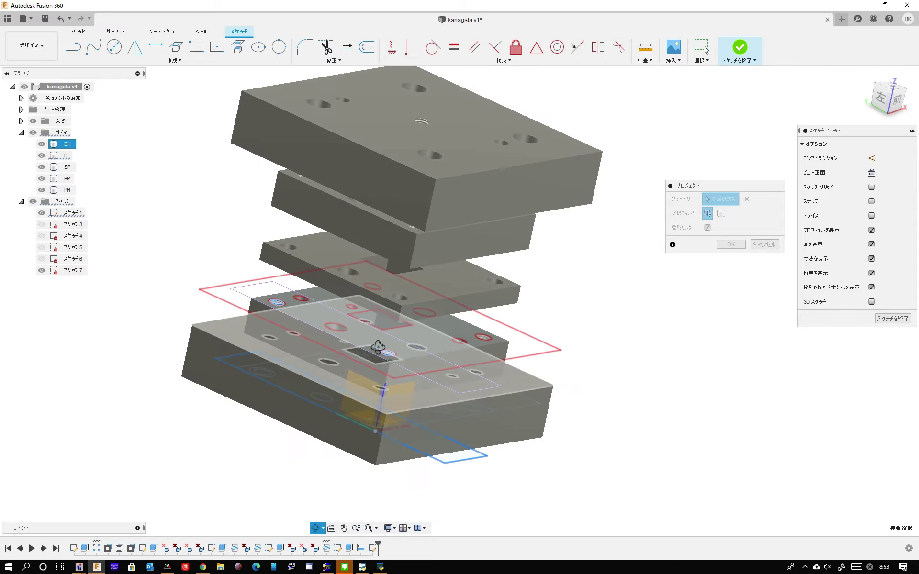
{"action": "left_click", "coordinate": [728, 245]}
{"action": "scroll", "coordinate": [301, 375], "scroll_direction": "up", "scroll_amount": 3}
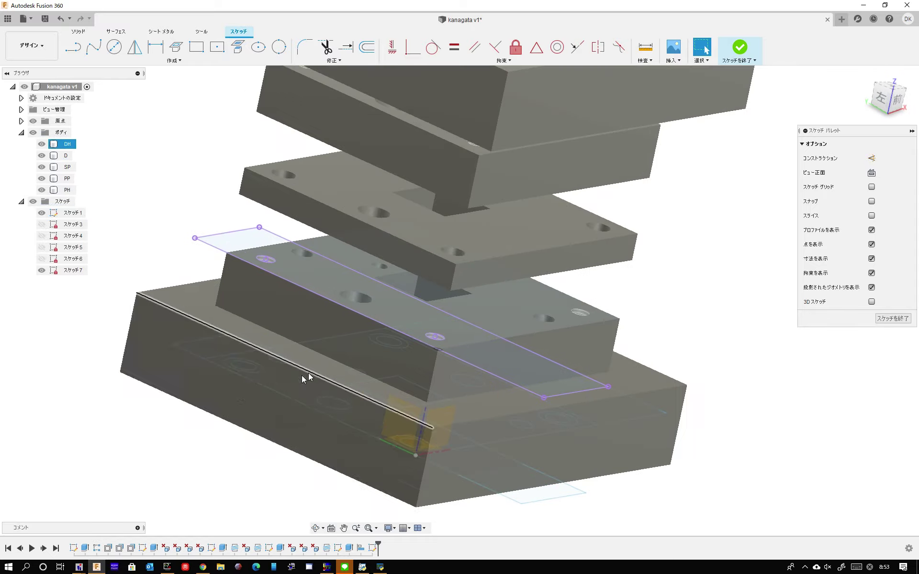
- Hide the PP, PH and SP plates, leaving only plates D and DH visible
{"action": "middle_click_drag", "start_coordinate": [302, 375], "coordinate": [357, 380], "text": "shift"}
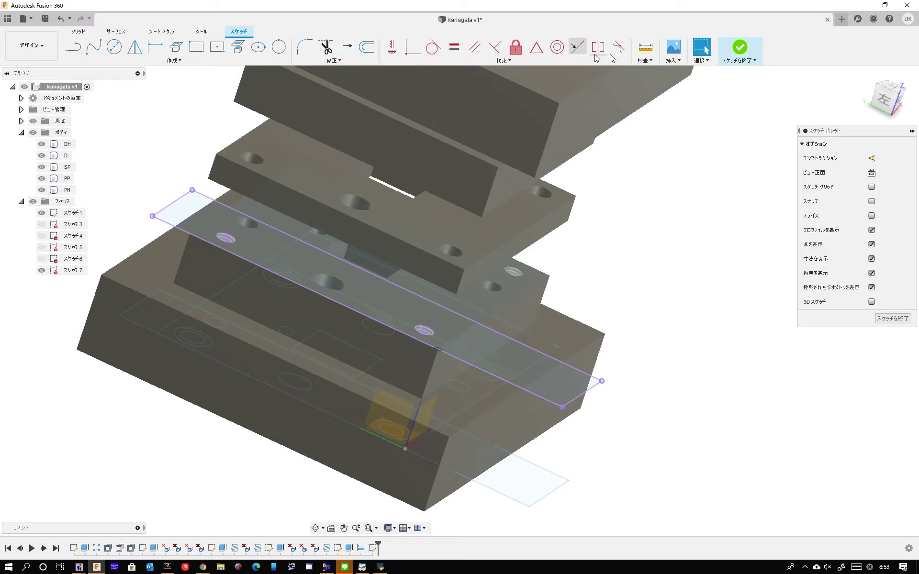
{"action": "middle_click_drag", "start_coordinate": [575, 144], "coordinate": [370, 223], "text": "shift"}
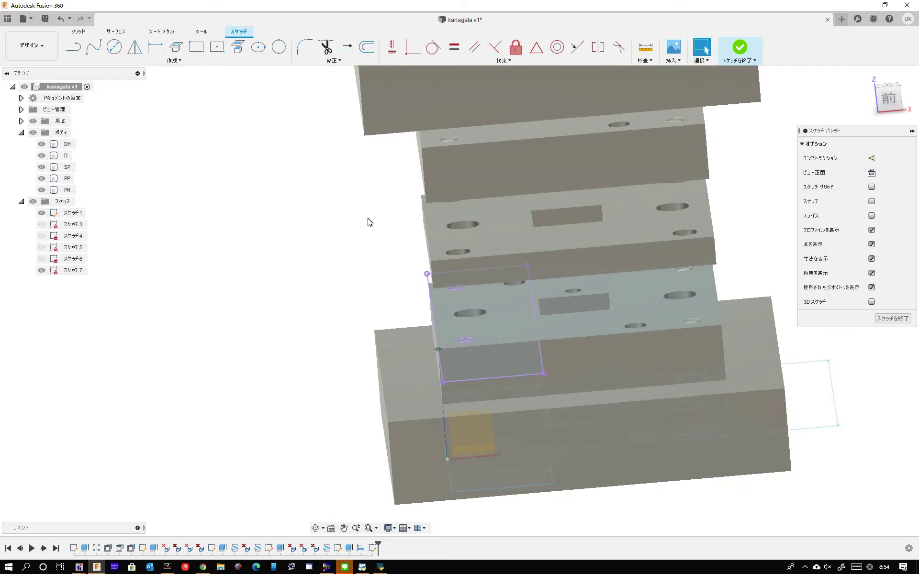
{"action": "scroll", "coordinate": [624, 289], "scroll_direction": "up", "scroll_amount": 2}
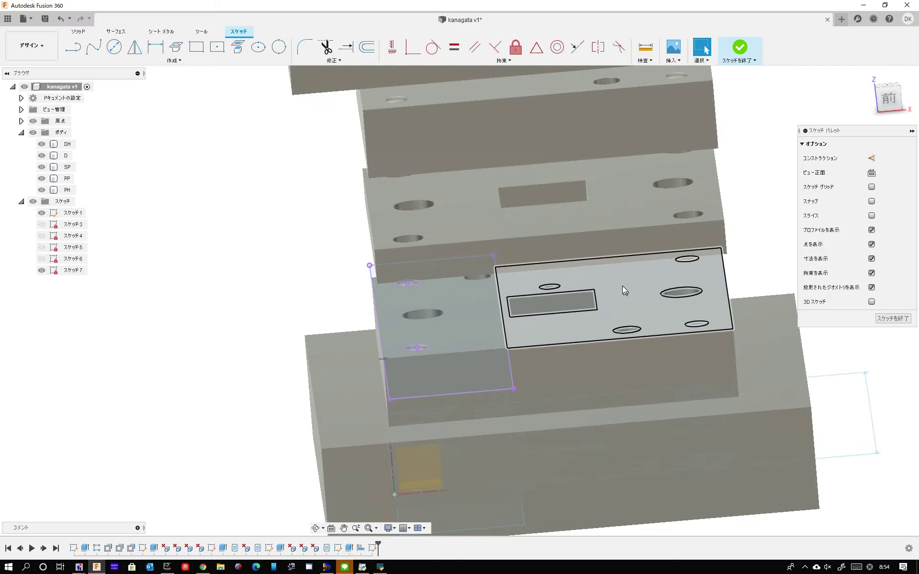
{"action": "left_click", "coordinate": [591, 252]}
{"action": "left_click", "coordinate": [217, 136]}
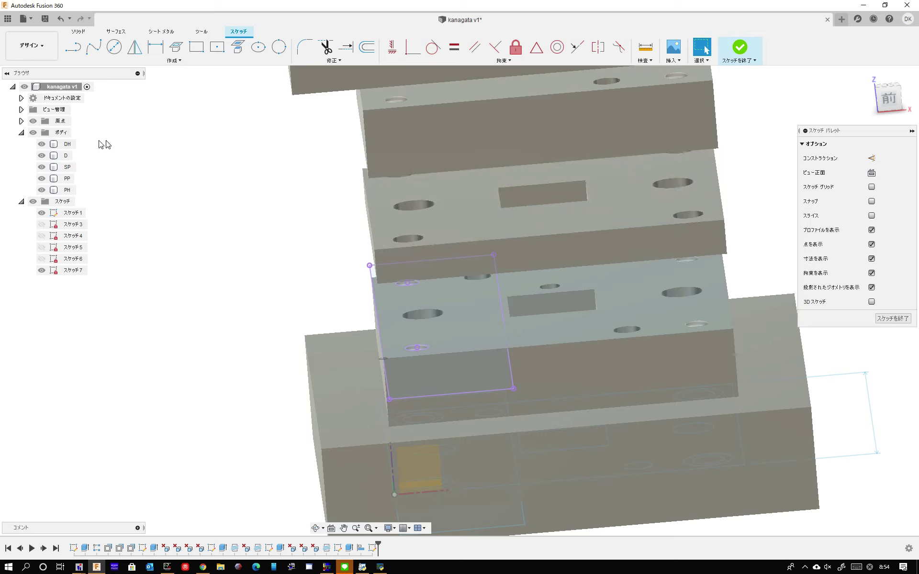
{"action": "left_click", "coordinate": [42, 146]}
{"action": "left_click", "coordinate": [42, 146]}
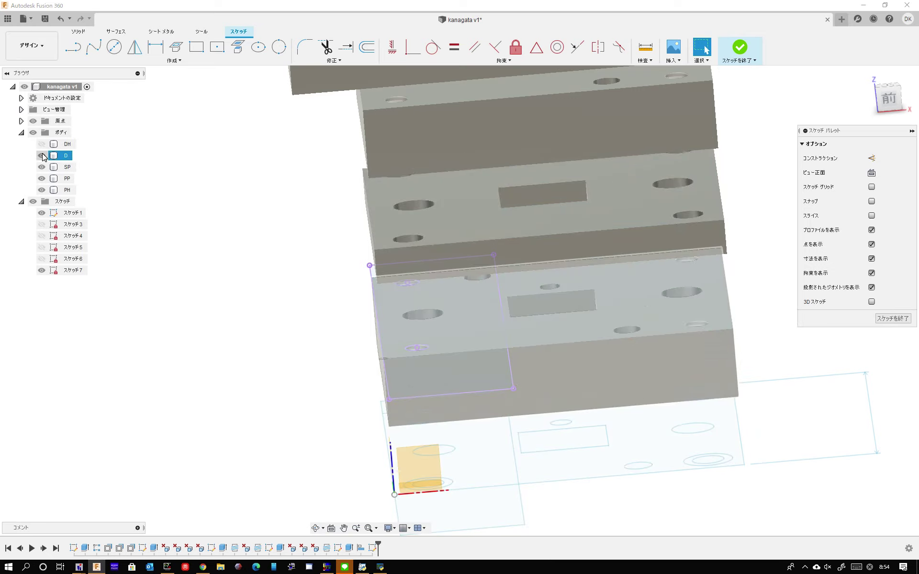
{"action": "left_click", "coordinate": [42, 147]}
{"action": "left_click", "coordinate": [42, 178]}
{"action": "left_click", "coordinate": [42, 190]}
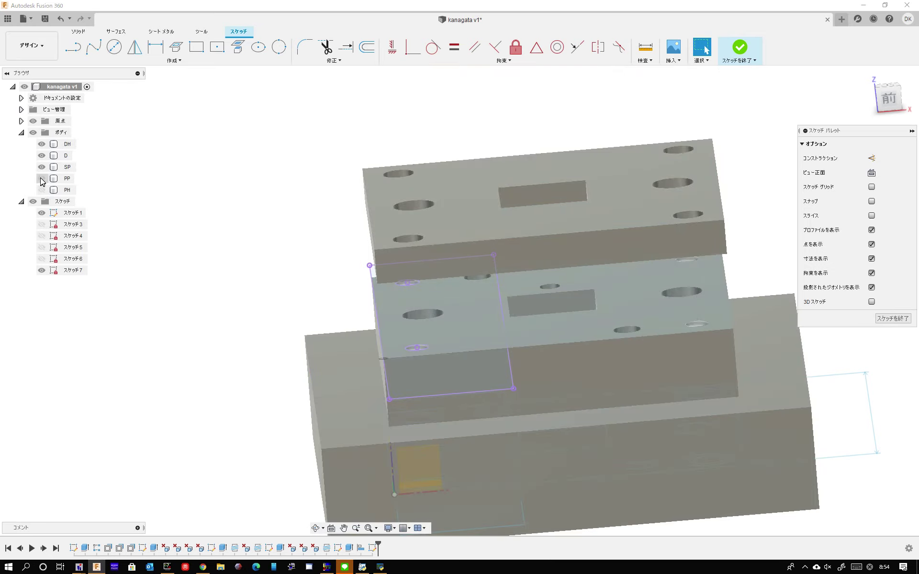
{"action": "left_click", "coordinate": [42, 167]}
- Project the die plate's right-hand 100 mm edge into the sketch
{"action": "mouse_move", "coordinate": [532, 198]}
{"action": "middle_mouse_down", "text": "shift"}
{"action": "mouse_move", "coordinate": [529, 230]}
{"action": "mouse_move", "coordinate": [569, 222]}
{"action": "mouse_move", "coordinate": [641, 232]}
{"action": "middle_mouse_up", "text": "shift"}
{"action": "scroll", "coordinate": [530, 129], "scroll_direction": "up", "scroll_amount": 5}
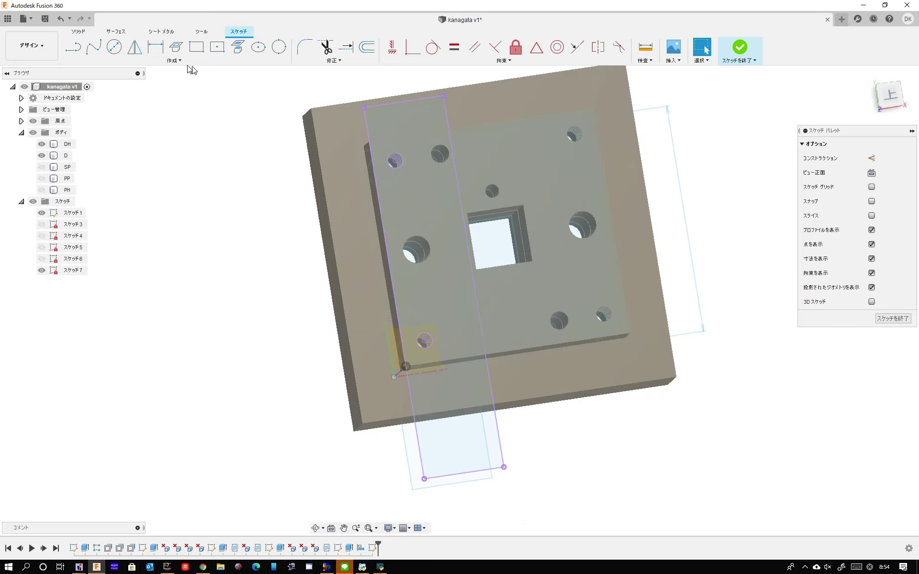
{"action": "left_click", "coordinate": [238, 47]}
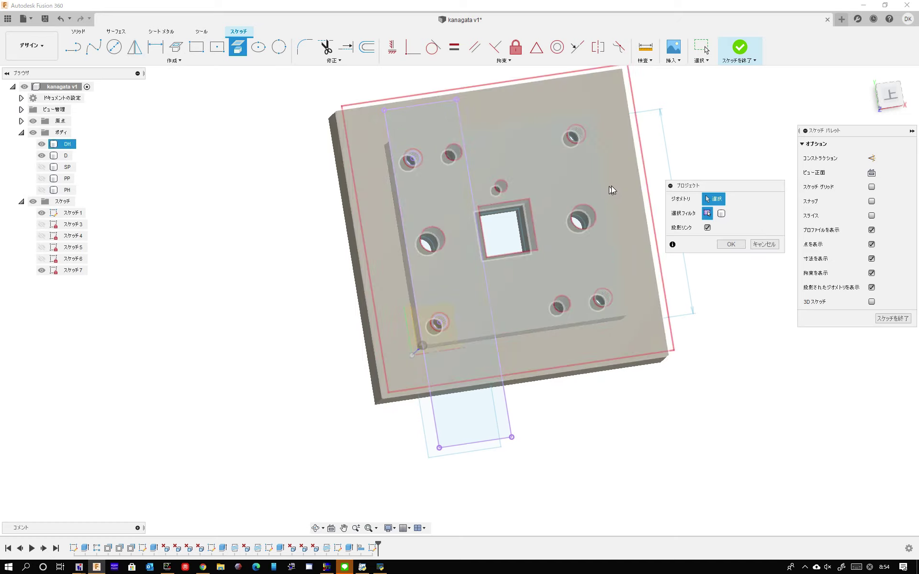
{"action": "left_click", "coordinate": [592, 194]}
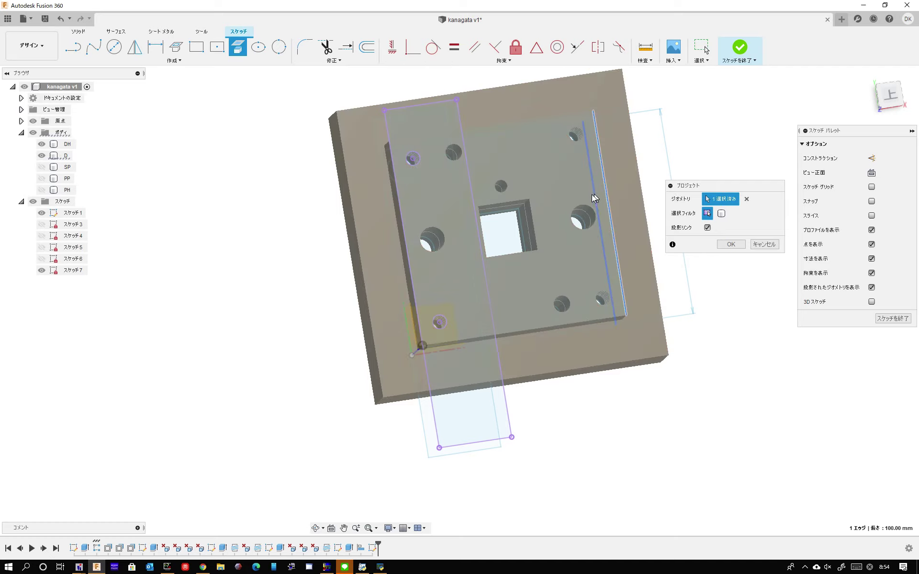
{"action": "left_click", "coordinate": [721, 244]}
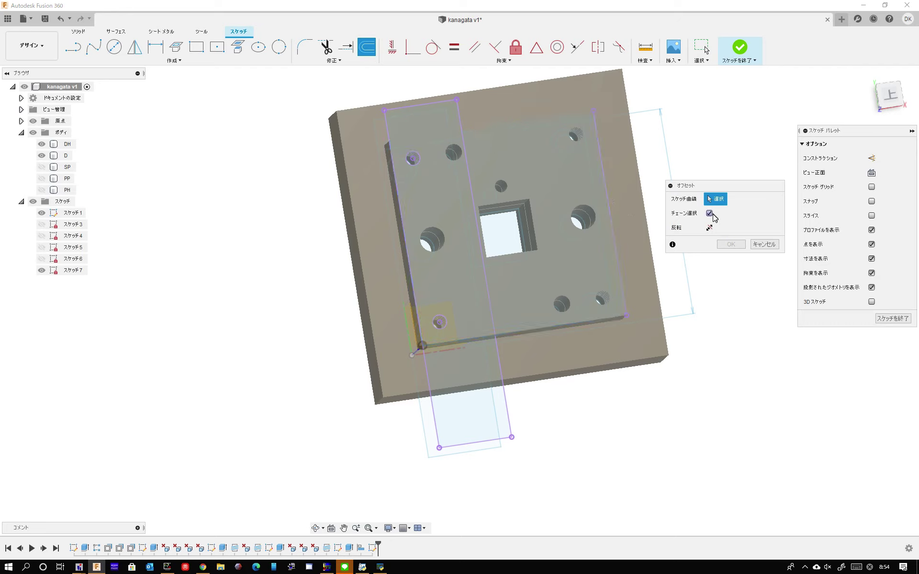
- Offset the projected right edge 35 mm inward across plate D
{"action": "left_click", "coordinate": [613, 235]}
{"action": "left_click_drag", "start_coordinate": [612, 236], "coordinate": [542, 247]}
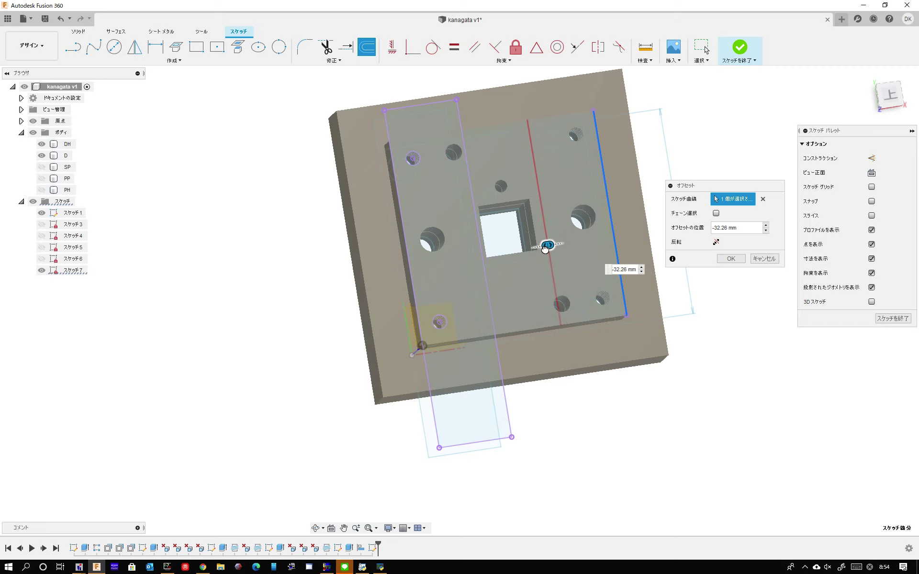
{"action": "type", "text": "35"}
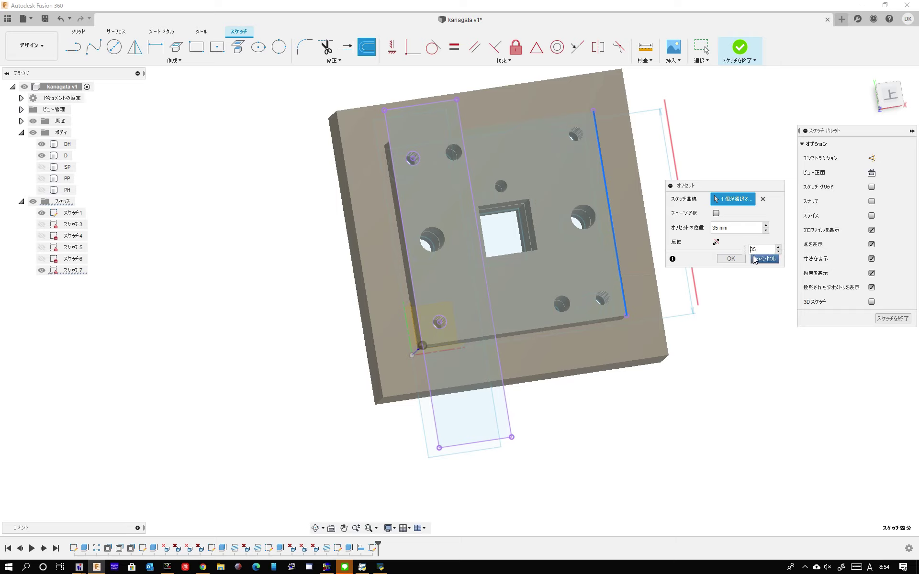
{"action": "type", "text": "-"}
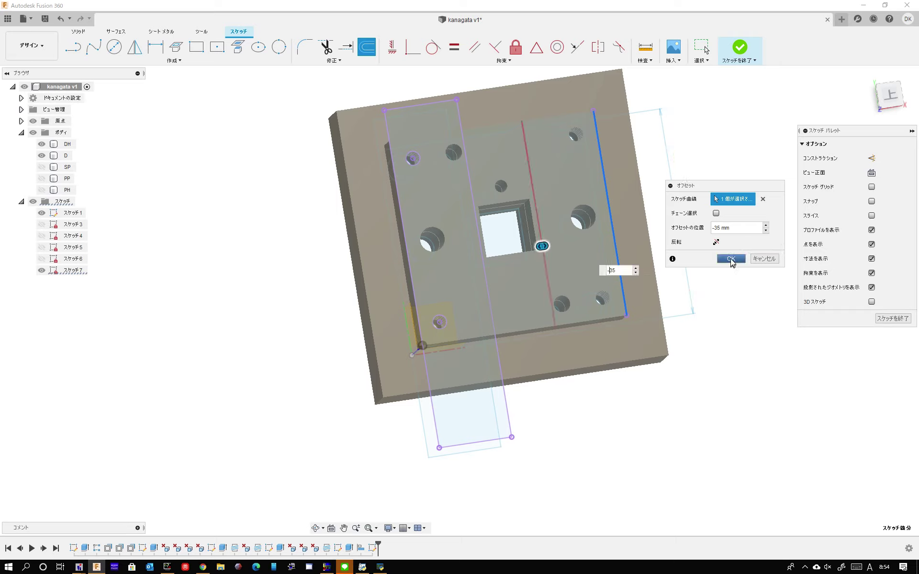
{"action": "left_click", "coordinate": [730, 259]}
{"action": "middle_click_drag", "start_coordinate": [521, 222], "coordinate": [546, 188], "text": "shift"}
{"action": "scroll", "coordinate": [547, 188], "scroll_direction": "up", "scroll_amount": 3}
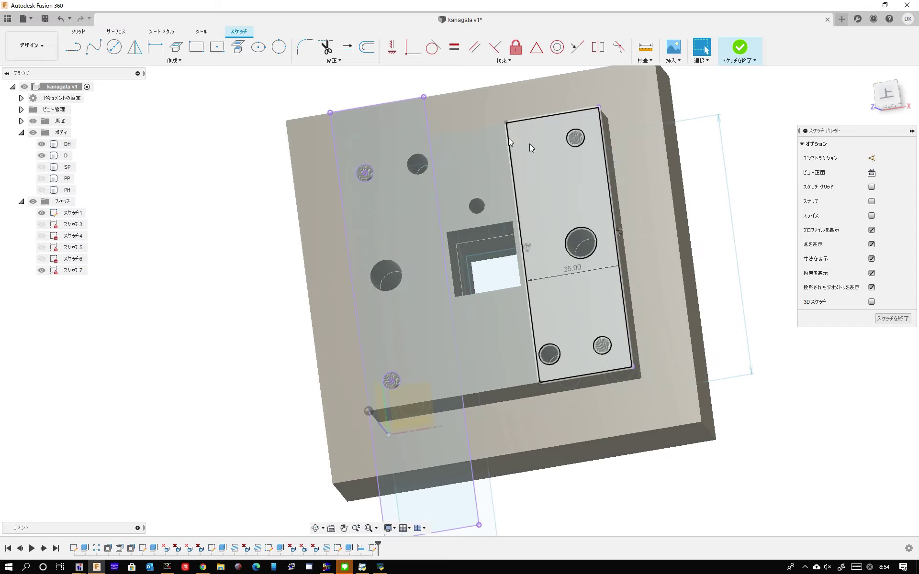
- Project plate D's top face into the sketch and finish Sketch 7
{"action": "left_click", "coordinate": [237, 47]}
{"action": "left_click", "coordinate": [564, 192]}
{"action": "key", "text": "Return"}
{"action": "scroll", "coordinate": [564, 249], "scroll_direction": "up", "scroll_amount": 3}
{"action": "middle_click_drag", "start_coordinate": [507, 223], "coordinate": [724, 96], "text": "shift"}
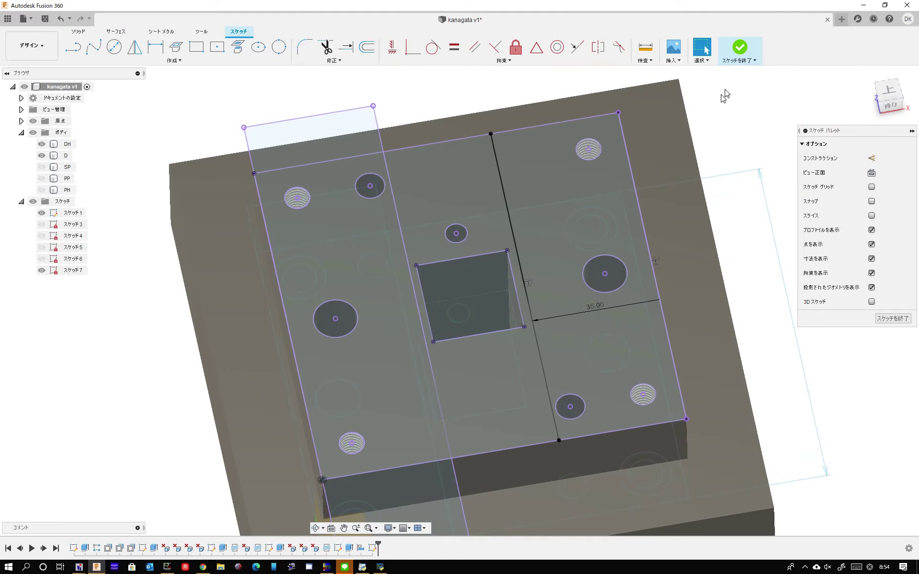
{"action": "left_click", "coordinate": [740, 50]}
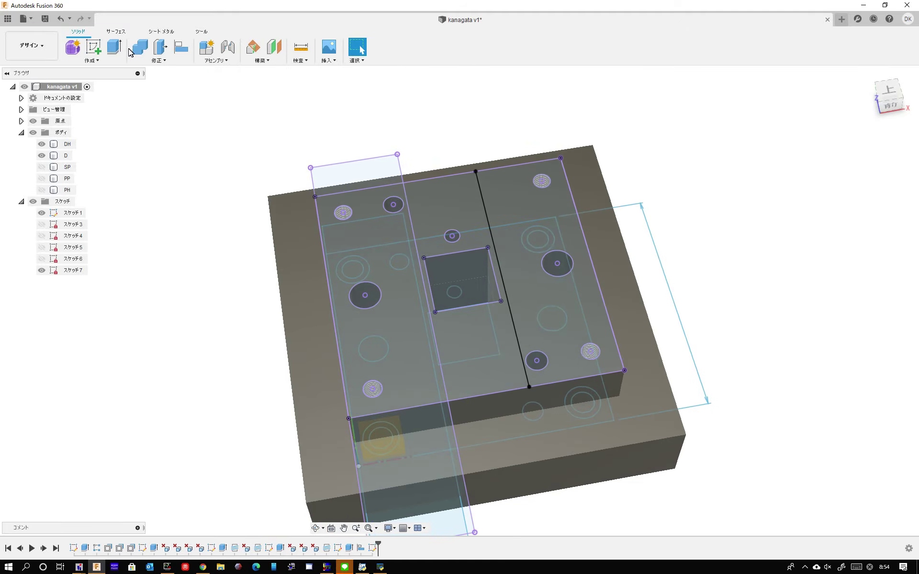
- Extrude Sketch 7's two outer strip profiles 6.767 mm upward, joined onto plate D
{"action": "left_click", "coordinate": [110, 50]}
{"action": "left_click", "coordinate": [391, 246]}
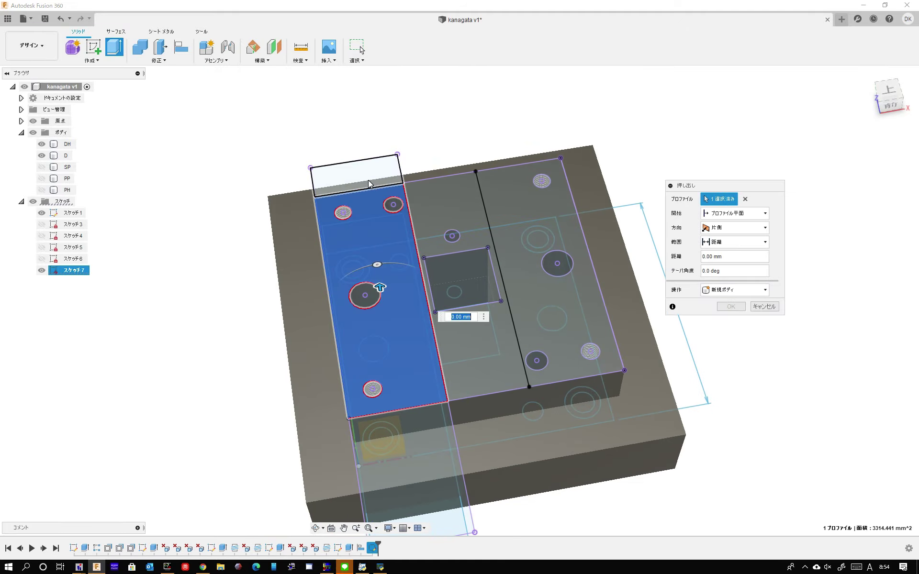
{"action": "left_click", "coordinate": [368, 180]}
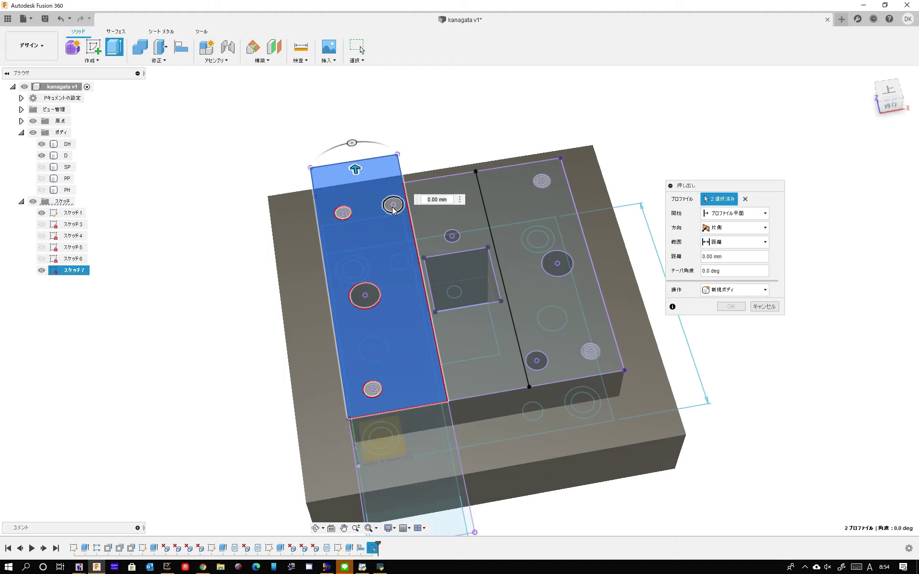
{"action": "left_click", "coordinate": [571, 287]}
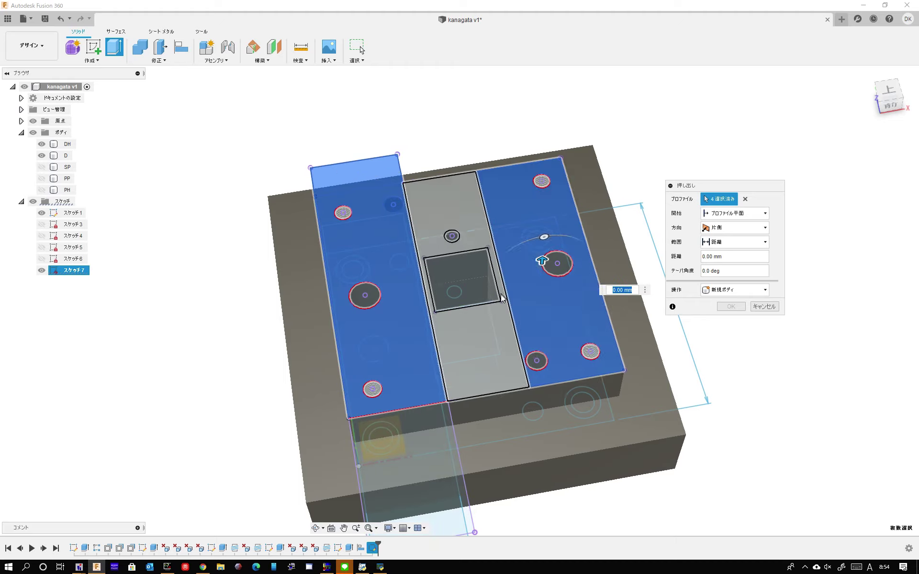
{"action": "scroll", "coordinate": [503, 297], "scroll_direction": "up", "scroll_amount": 1}
{"action": "left_click", "coordinate": [557, 375]}
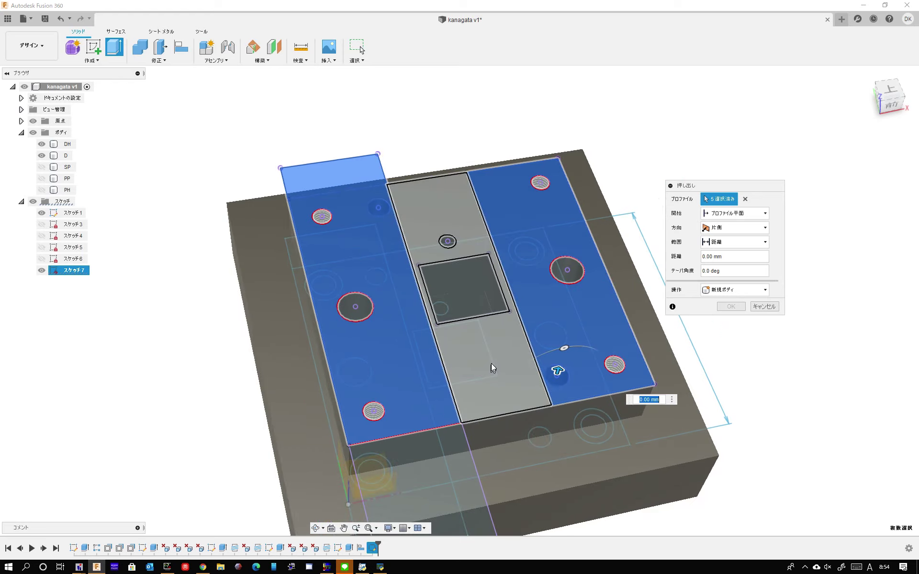
{"action": "middle_click_drag", "start_coordinate": [492, 369], "coordinate": [476, 344], "text": "shift"}
{"action": "left_click_drag", "start_coordinate": [550, 361], "coordinate": [549, 345]}
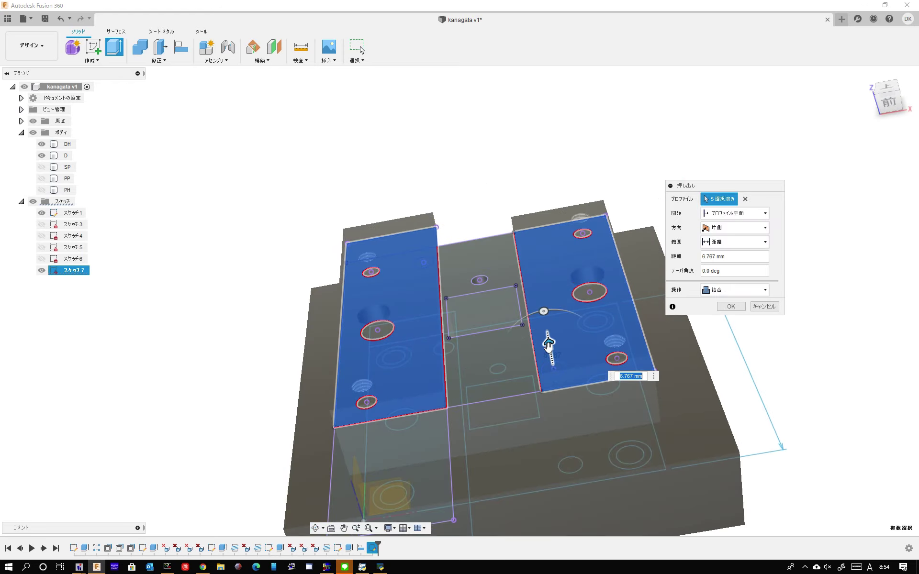
{"action": "left_click", "coordinate": [436, 466]}
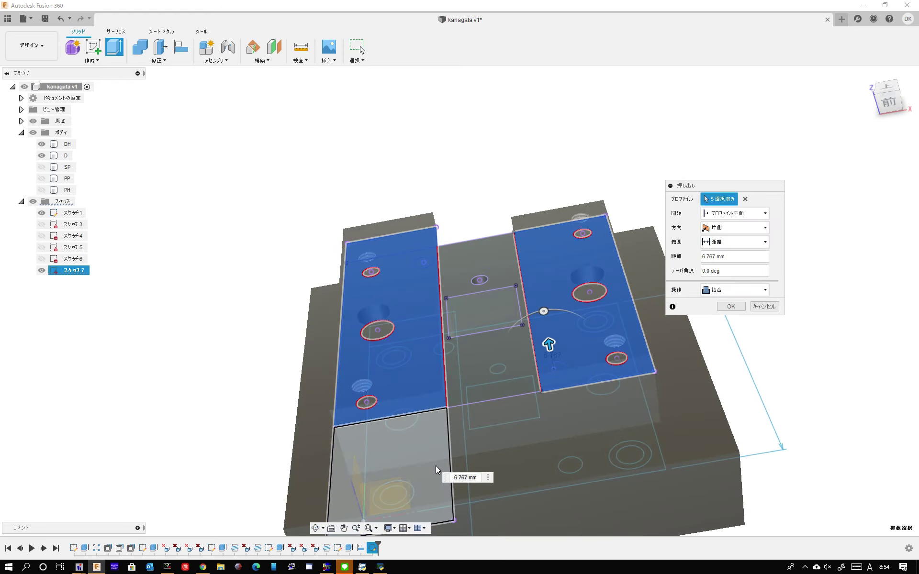
{"action": "key", "text": "Return"}
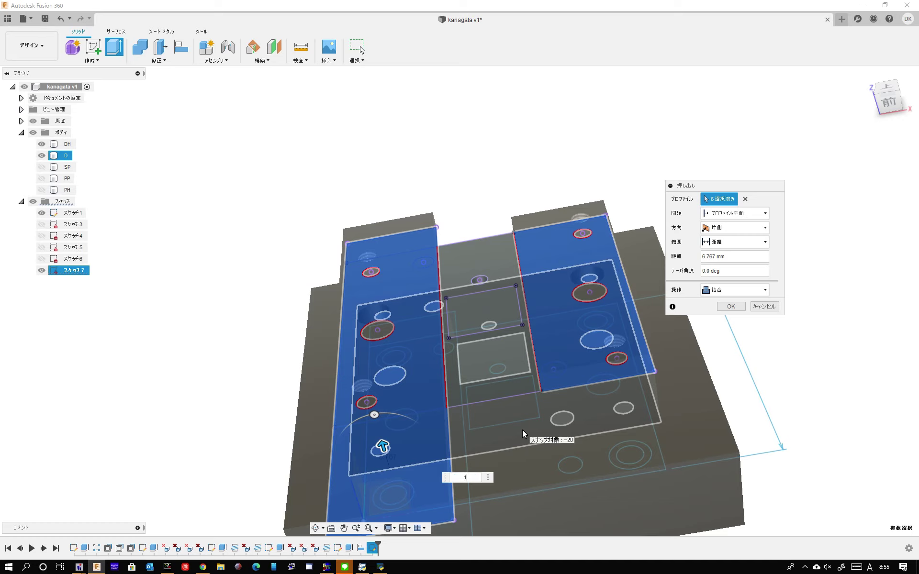
{"action": "middle_click_drag", "start_coordinate": [523, 433], "coordinate": [538, 409], "text": "shift"}
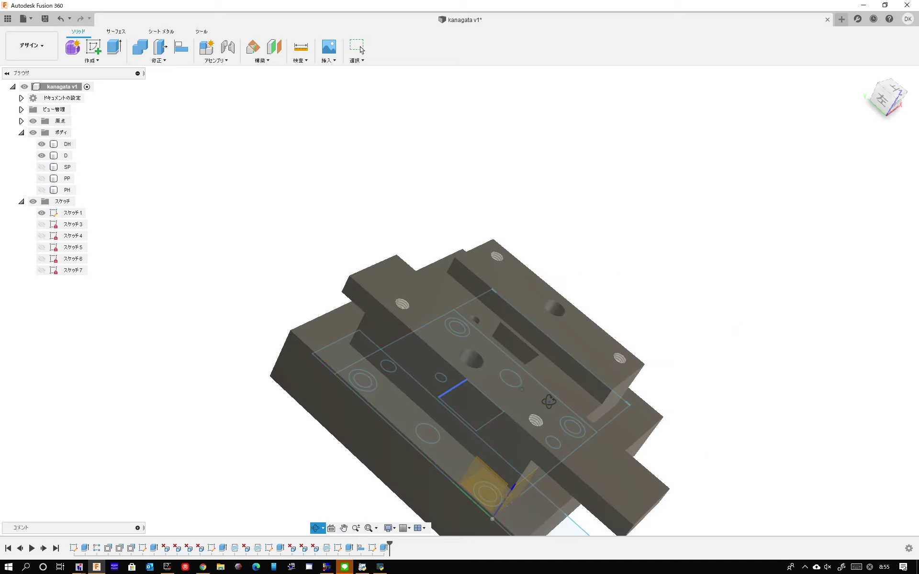
{"action": "double_click", "coordinate": [374, 548]}
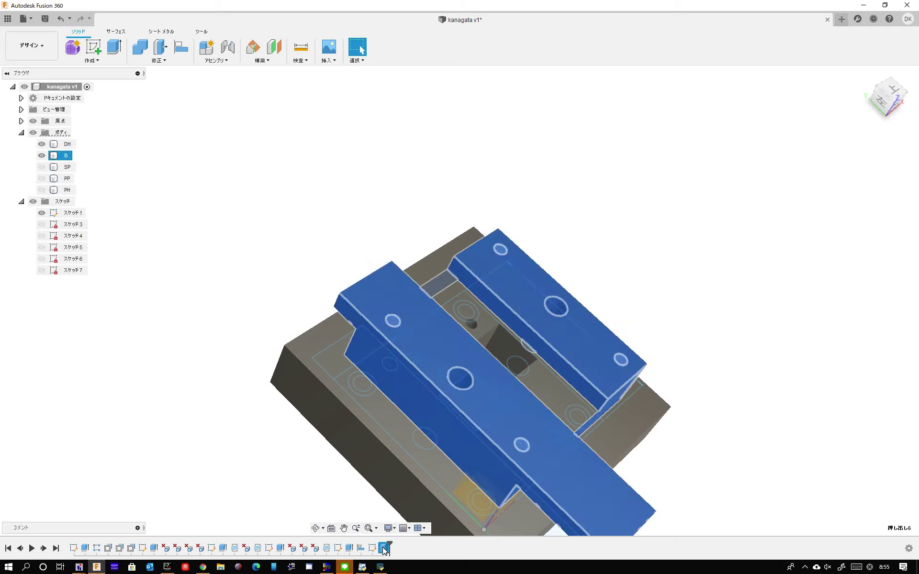
- Switch the rail extrusion's operation to New Body, creating separate Body6 and Body7
{"action": "left_click", "coordinate": [735, 289]}
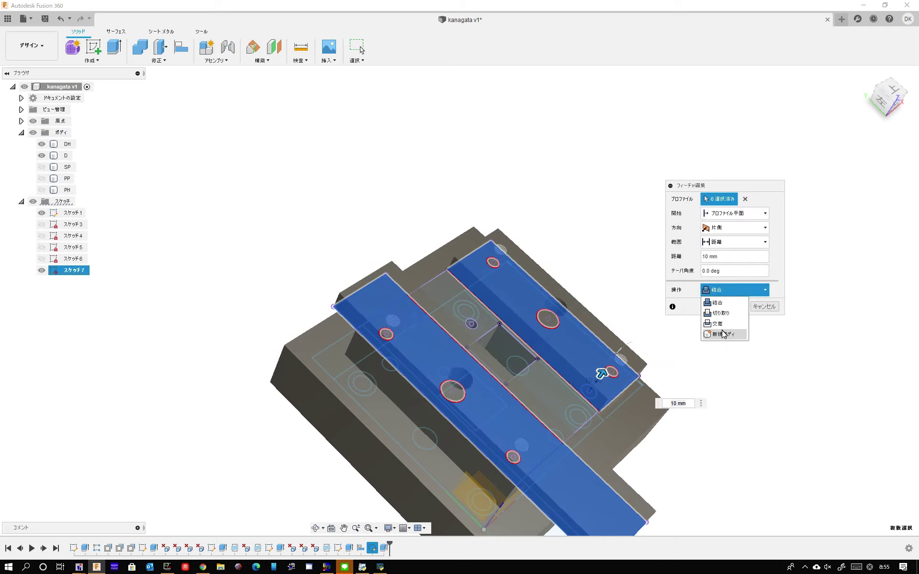
{"action": "left_click", "coordinate": [724, 334]}
{"action": "left_click", "coordinate": [720, 307]}
{"action": "middle_click_drag", "start_coordinate": [675, 328], "coordinate": [514, 372], "text": "shift"}
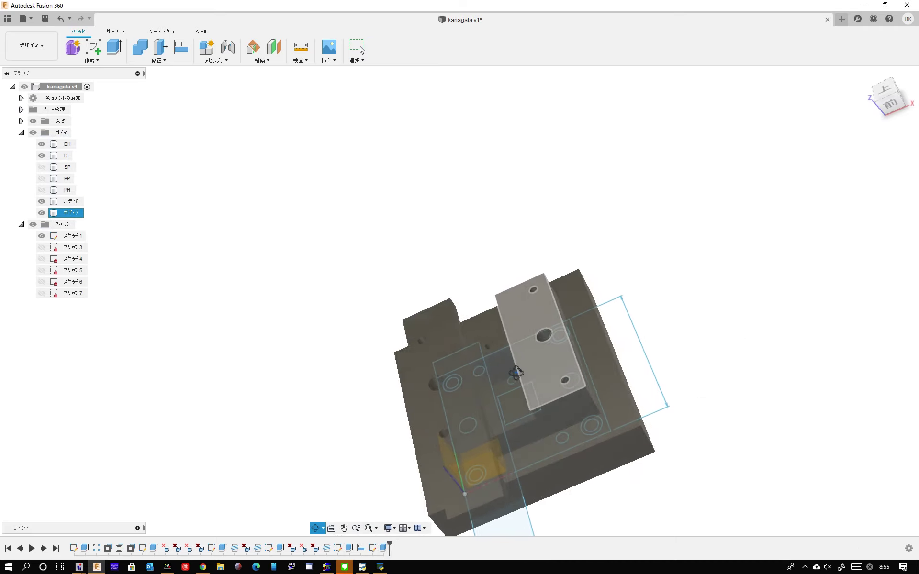
{"action": "key", "text": "Escape"}
- Make the SP stripper plate visible again and view the stack from low side
{"action": "left_click", "coordinate": [44, 191]}
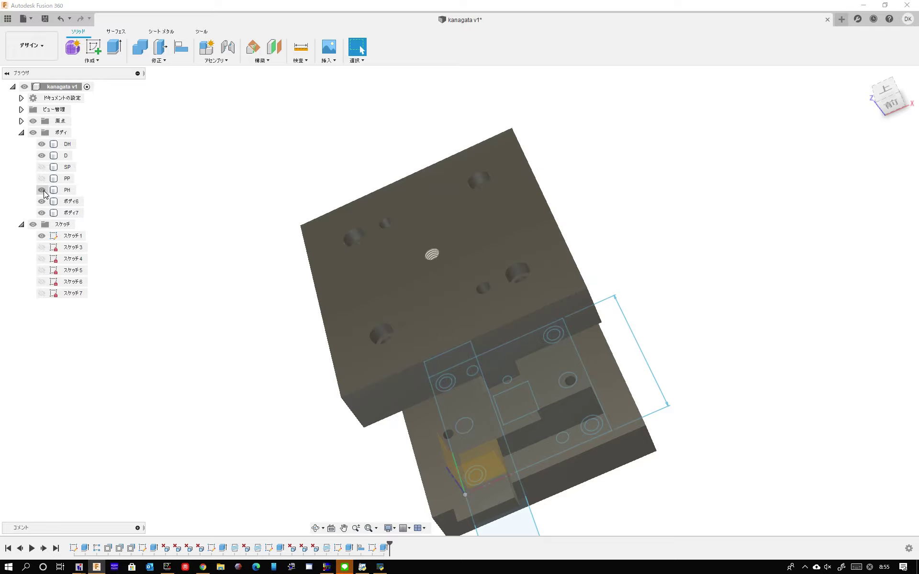
{"action": "left_click", "coordinate": [41, 167]}
{"action": "mouse_move", "coordinate": [281, 304]}
{"action": "middle_mouse_down", "text": "shift"}
{"action": "mouse_move", "coordinate": [475, 307]}
{"action": "mouse_move", "coordinate": [430, 239]}
{"action": "middle_mouse_up", "text": "shift"}
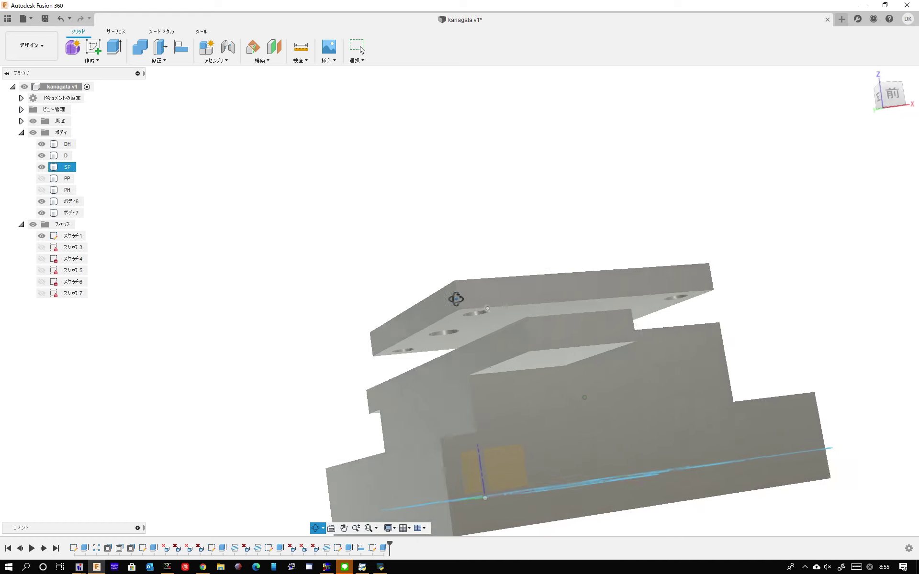
{"action": "key", "text": "Escape"}
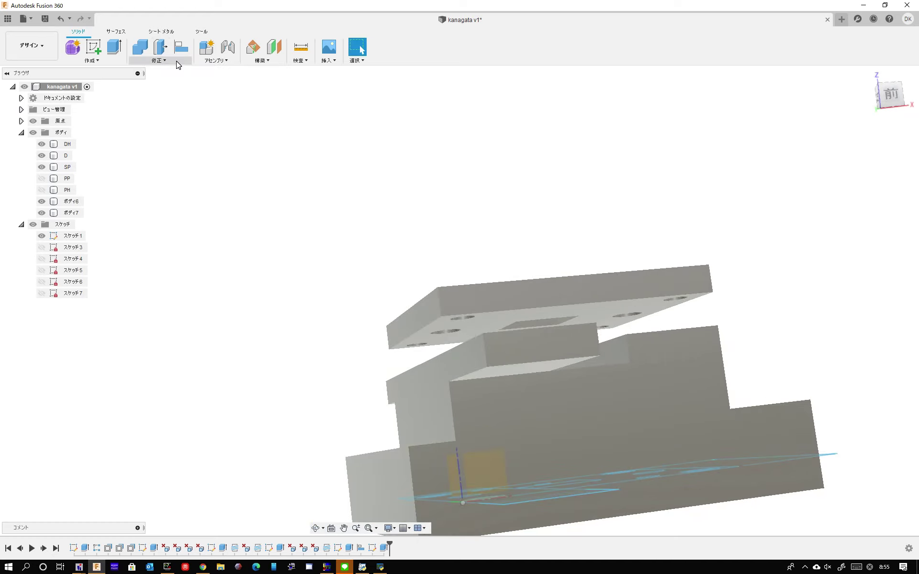
- Align the SP plate so its hole edge matches the corresponding hole below
{"action": "left_click", "coordinate": [160, 60]}
{"action": "left_click", "coordinate": [180, 230]}
{"action": "mouse_move", "coordinate": [422, 383]}
{"action": "middle_mouse_down", "text": "shift"}
{"action": "mouse_move", "coordinate": [481, 321]}
{"action": "mouse_move", "coordinate": [530, 423]}
{"action": "middle_mouse_up", "text": "shift"}
{"action": "left_click", "coordinate": [467, 299]}
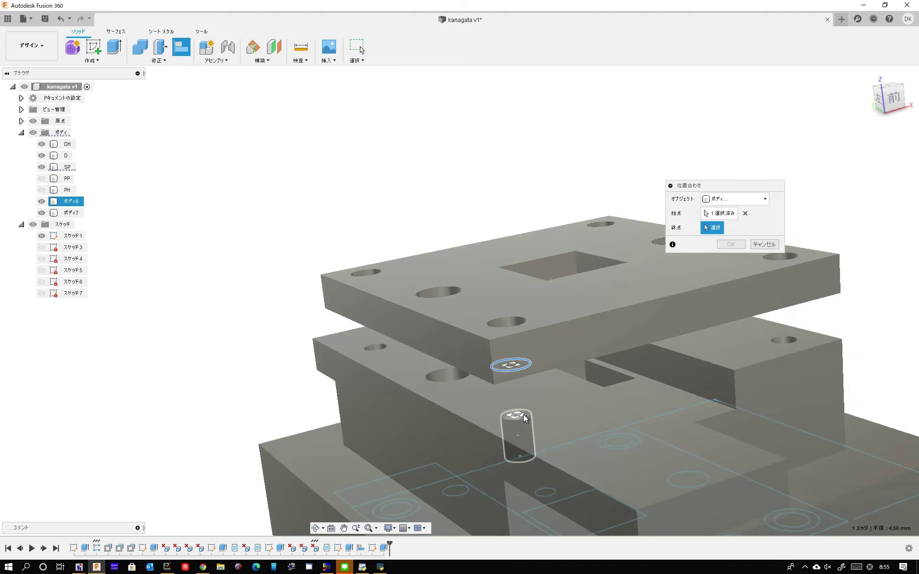
{"action": "left_click", "coordinate": [522, 418]}
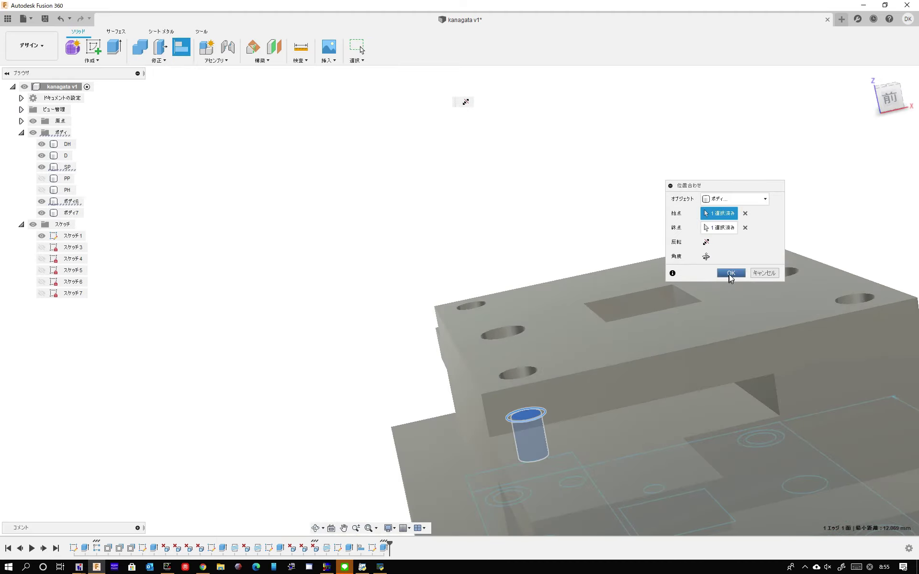
{"action": "left_click", "coordinate": [728, 270]}
{"action": "mouse_move", "coordinate": [729, 269]}
{"action": "middle_mouse_down", "text": "shift"}
{"action": "mouse_move", "coordinate": [613, 328]}
{"action": "mouse_move", "coordinate": [352, 87]}
{"action": "middle_mouse_up", "text": "shift"}
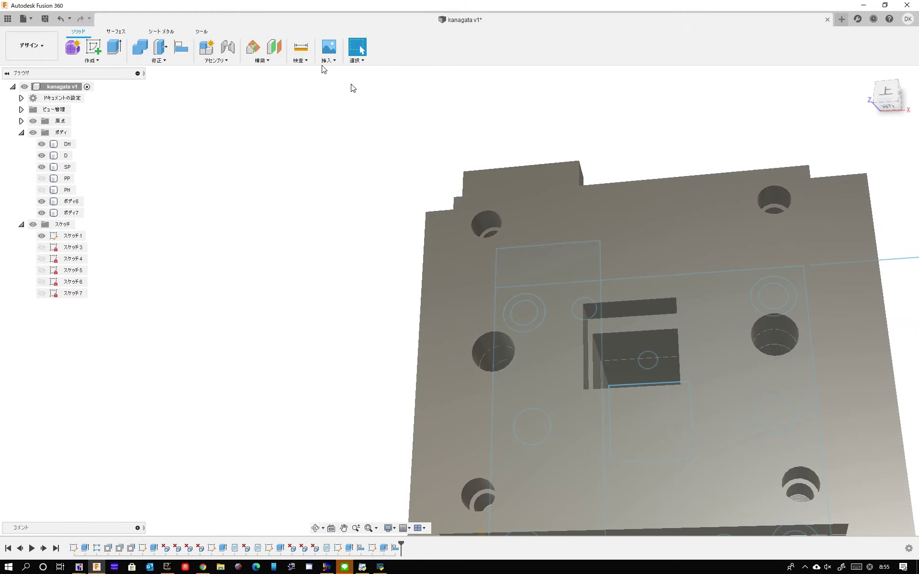
- Try a sketch on the SP top face with its face projected, then undo it
{"action": "left_click", "coordinate": [99, 53]}
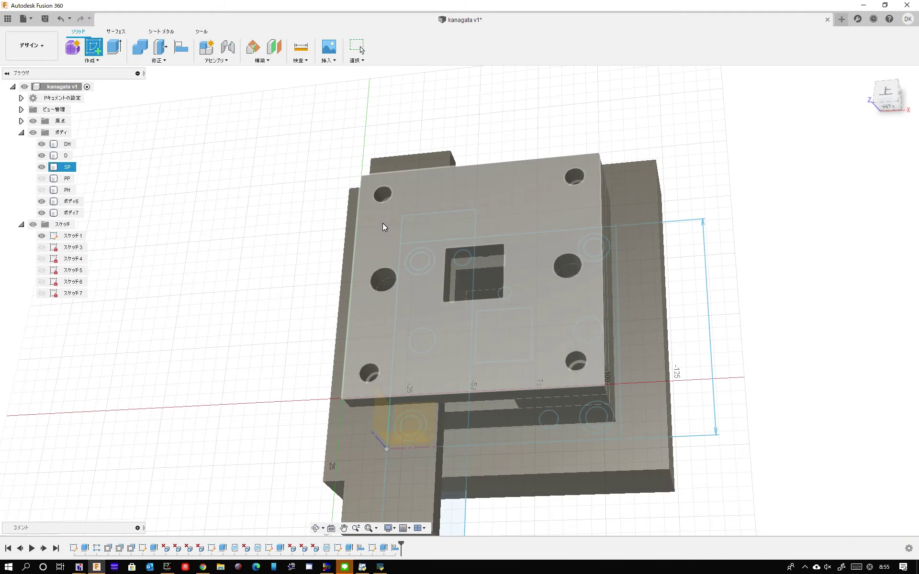
{"action": "left_click", "coordinate": [380, 223]}
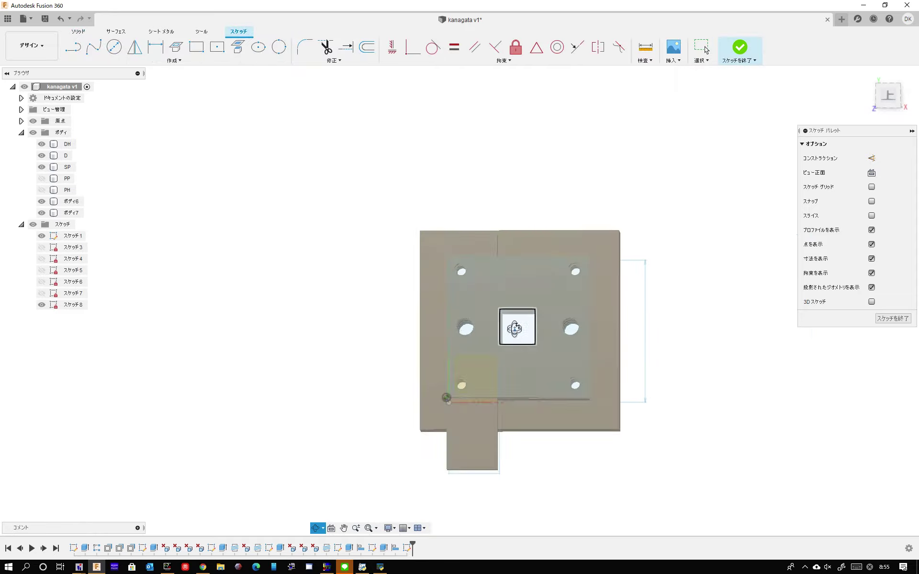
{"action": "middle_click_drag", "start_coordinate": [515, 330], "coordinate": [415, 289], "text": "shift"}
{"action": "scroll", "coordinate": [473, 324], "scroll_direction": "up", "scroll_amount": 3}
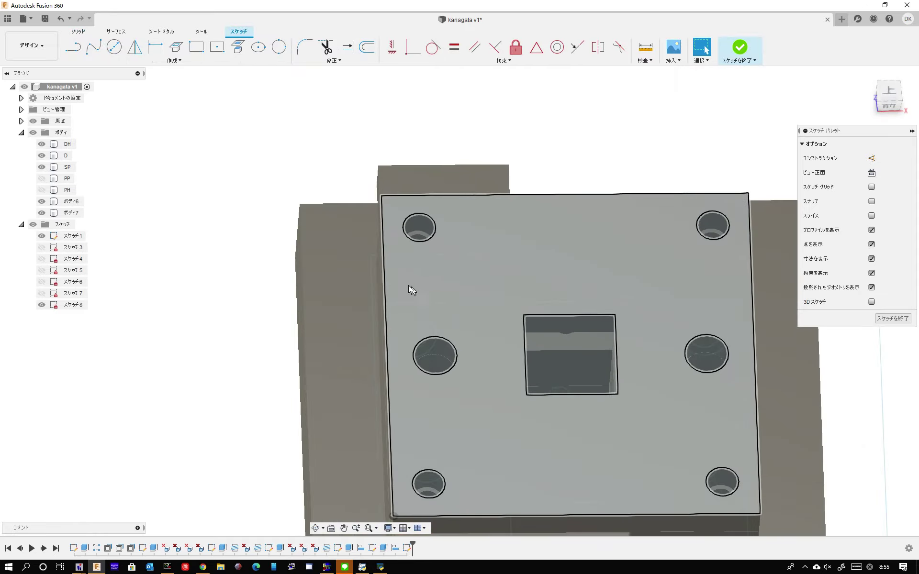
{"action": "left_click", "coordinate": [115, 47]}
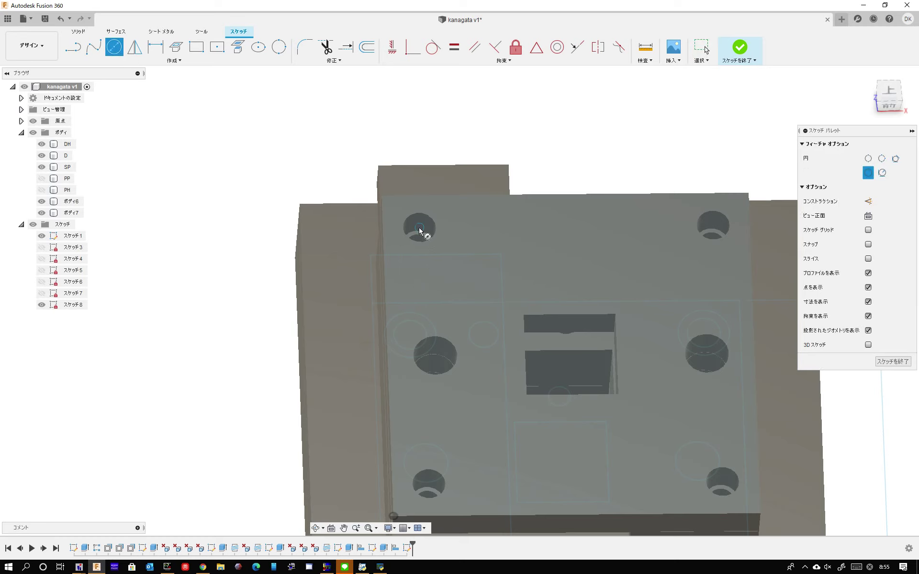
{"action": "left_click", "coordinate": [237, 53]}
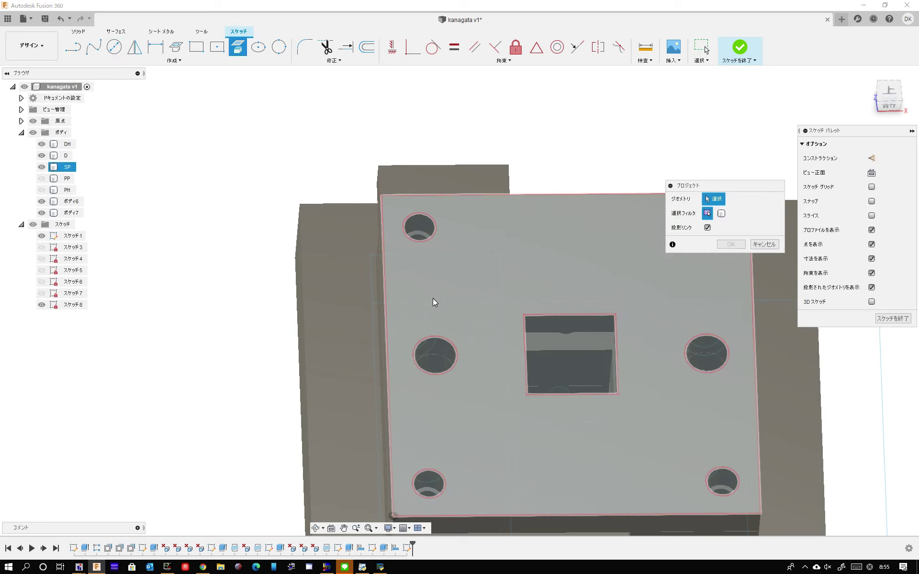
{"action": "left_click", "coordinate": [435, 302]}
{"action": "mouse_move", "coordinate": [467, 314]}
{"action": "middle_mouse_down", "text": "shift"}
{"action": "mouse_move", "coordinate": [447, 283]}
{"action": "mouse_move", "coordinate": [768, 262]}
{"action": "mouse_move", "coordinate": [389, 312]}
{"action": "mouse_move", "coordinate": [534, 391]}
{"action": "middle_mouse_up", "text": "shift"}
{"action": "left_click", "coordinate": [765, 245]}
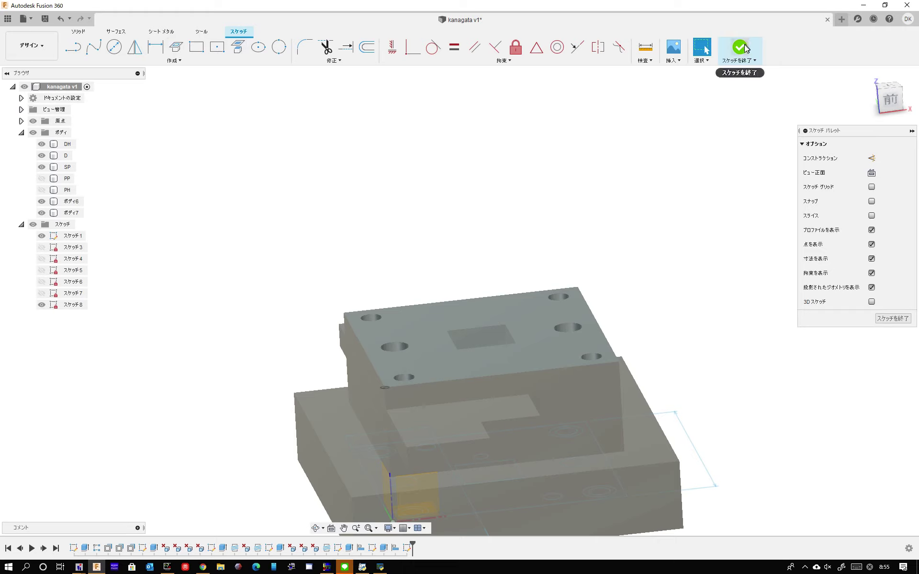
{"action": "left_click", "coordinate": [64, 19]}
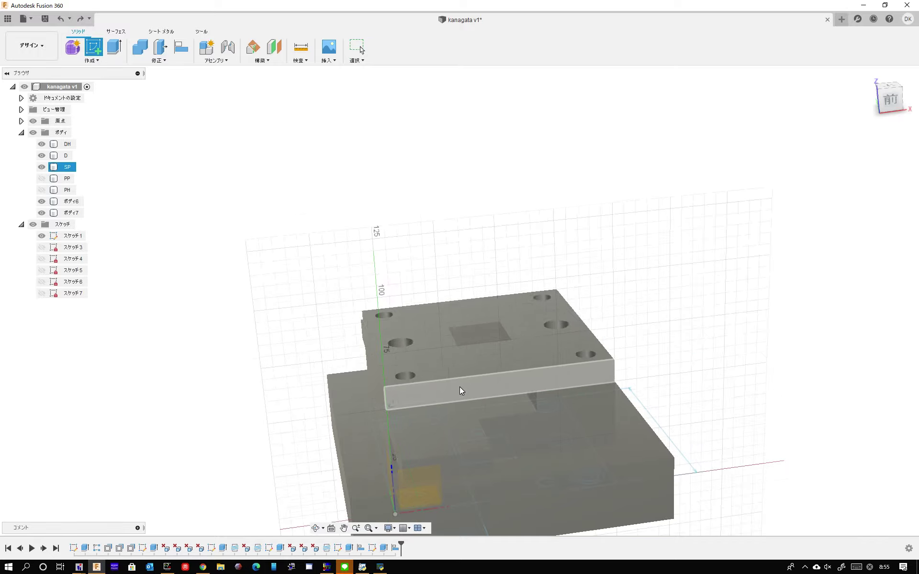
- Create Sketch 8 on the SP top face, projecting its outline and square opening
{"action": "left_click", "coordinate": [522, 414]}
{"action": "mouse_move", "coordinate": [479, 209]}
{"action": "middle_mouse_down", "text": "shift"}
{"action": "mouse_move", "coordinate": [467, 242]}
{"action": "mouse_move", "coordinate": [468, 231]}
{"action": "middle_mouse_up", "text": "shift"}
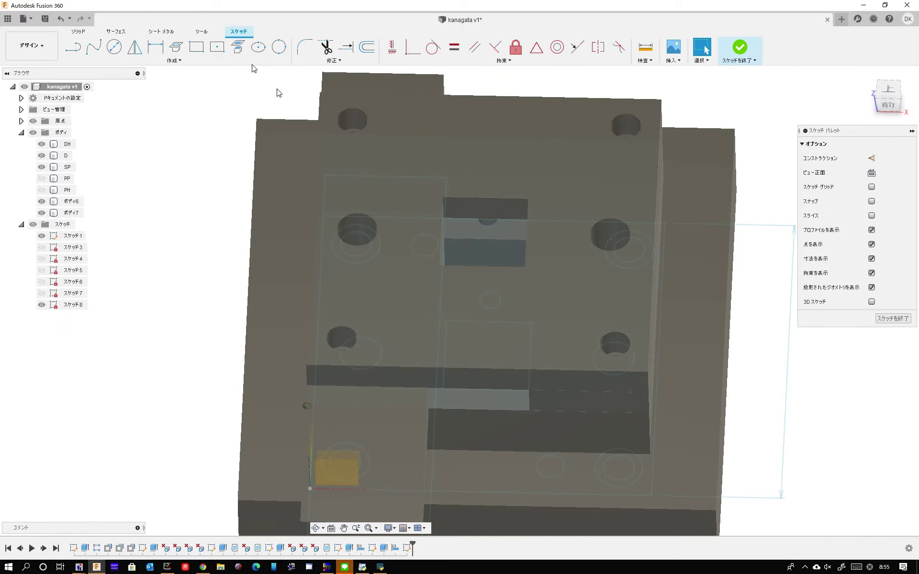
{"action": "left_click", "coordinate": [484, 240]}
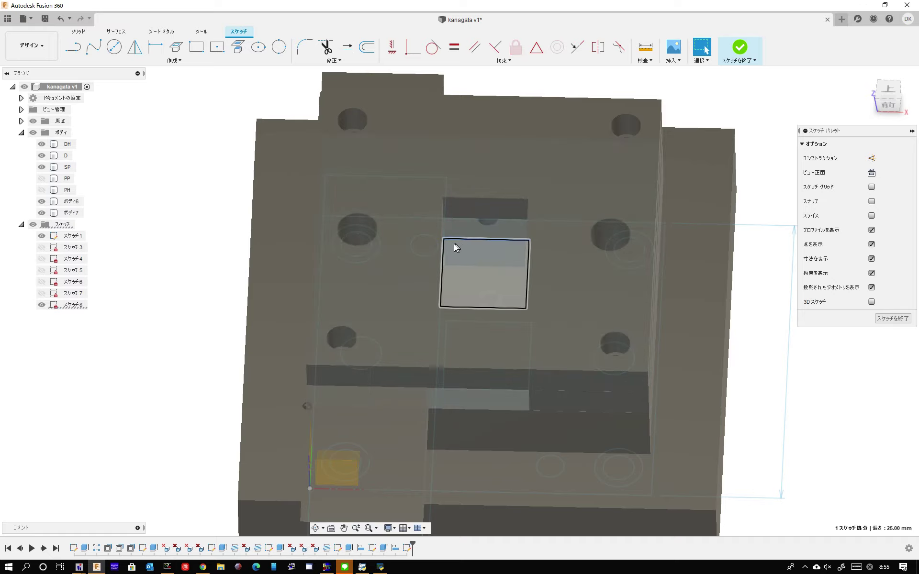
{"action": "left_click", "coordinate": [450, 246]}
{"action": "mouse_move", "coordinate": [484, 286]}
{"action": "middle_mouse_down", "text": "shift"}
{"action": "mouse_move", "coordinate": [490, 248]}
{"action": "mouse_move", "coordinate": [482, 256]}
{"action": "middle_mouse_up", "text": "shift"}
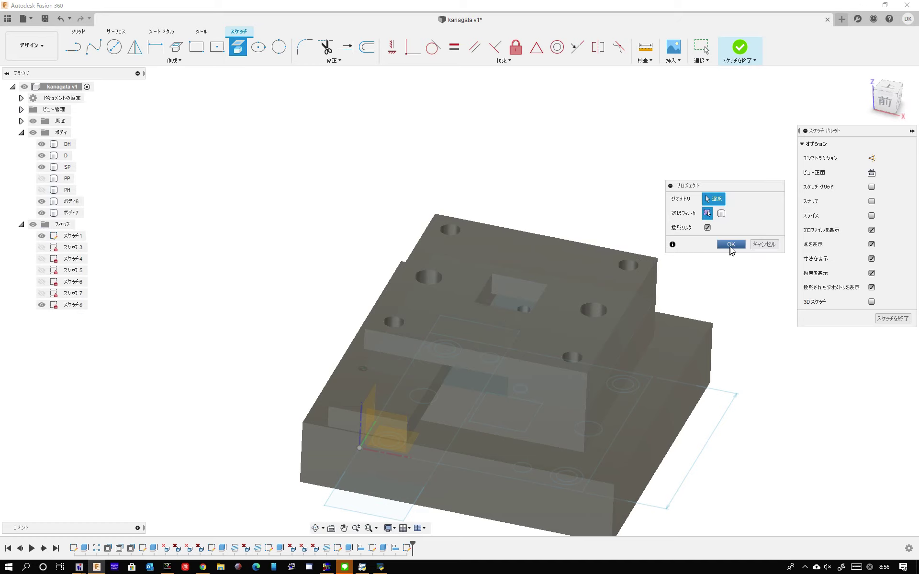
{"action": "left_click", "coordinate": [732, 244]}
{"action": "middle_click_drag", "start_coordinate": [509, 294], "coordinate": [508, 273], "text": "shift"}
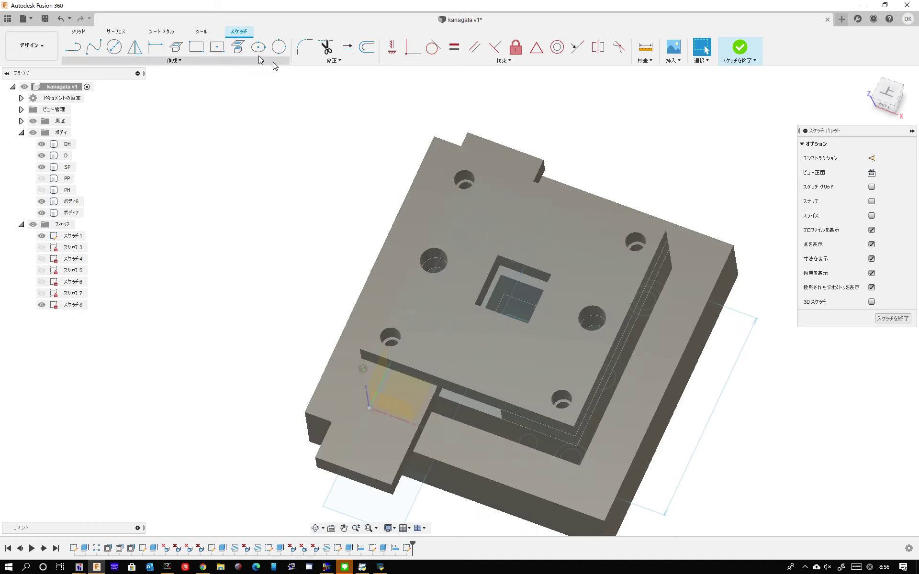
{"action": "left_click", "coordinate": [238, 46]}
{"action": "scroll", "coordinate": [502, 295], "scroll_direction": "up", "scroll_amount": 2}
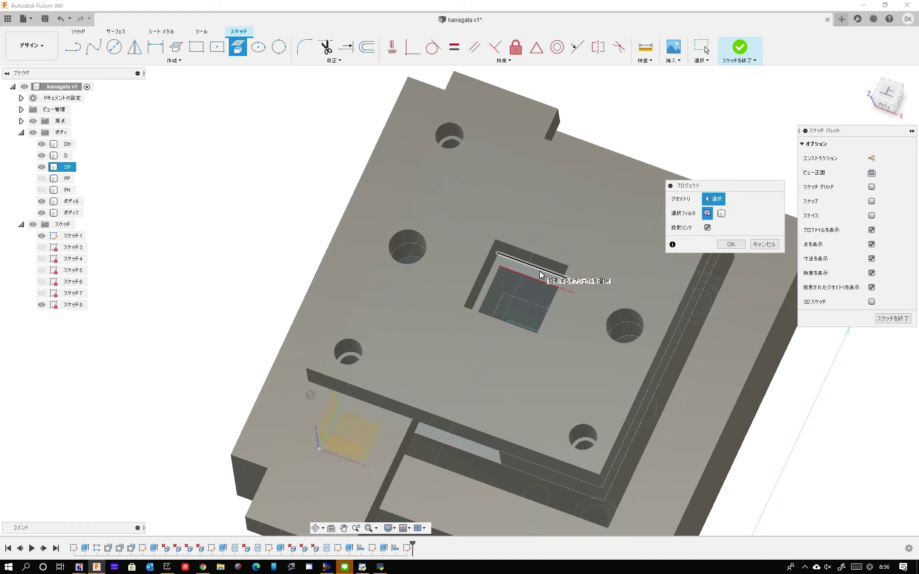
{"action": "left_click", "coordinate": [537, 275]}
{"action": "left_click", "coordinate": [726, 245]}
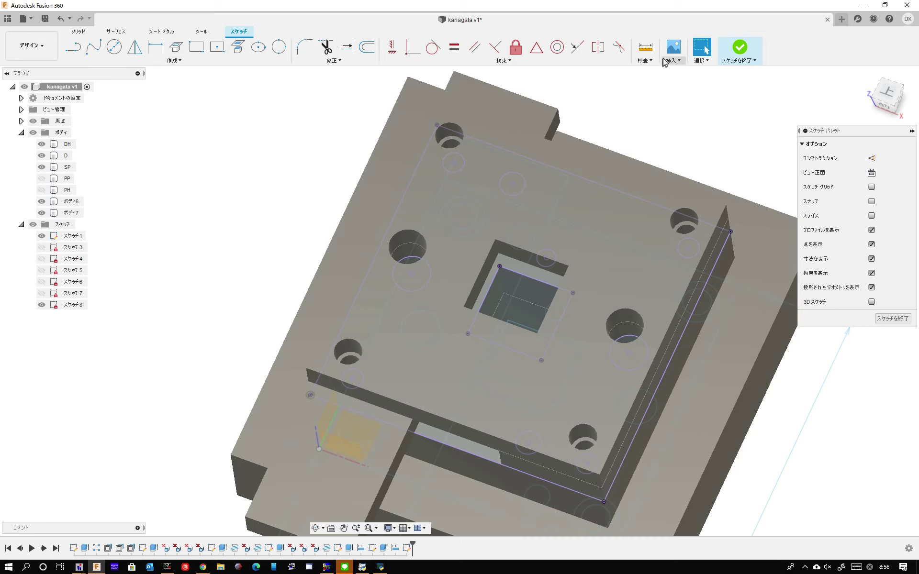
- Extrude Sketch 8's square profile 60 mm with Join to form the tall square punch post
{"action": "left_click", "coordinate": [740, 48]}
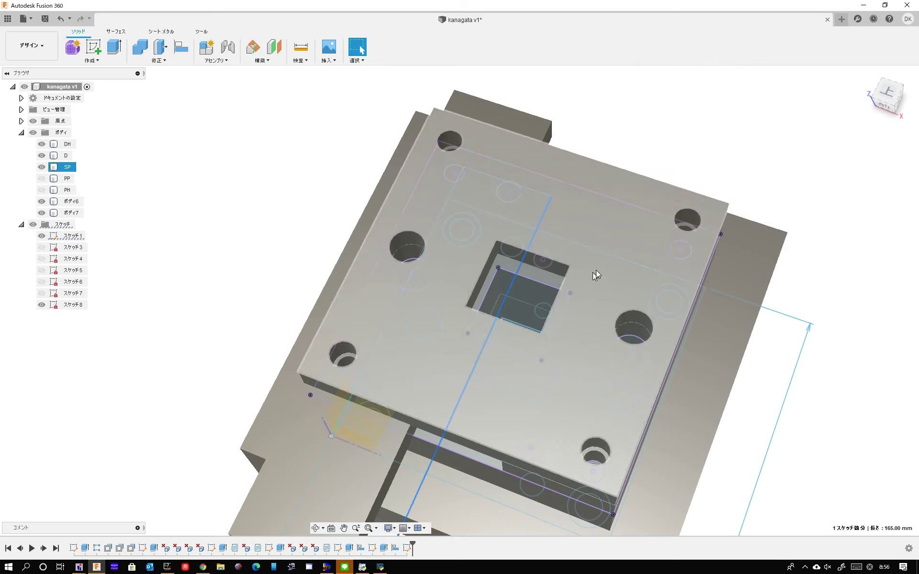
{"action": "left_click", "coordinate": [539, 295]}
{"action": "middle_click_drag", "start_coordinate": [539, 295], "coordinate": [302, 116], "text": "shift"}
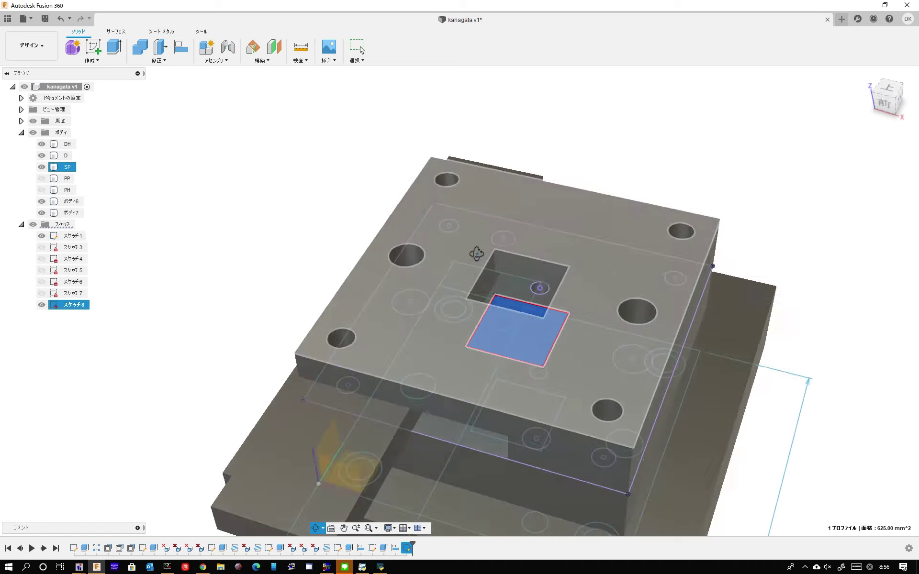
{"action": "left_click", "coordinate": [121, 49]}
{"action": "left_click_drag", "start_coordinate": [520, 336], "coordinate": [536, 247]}
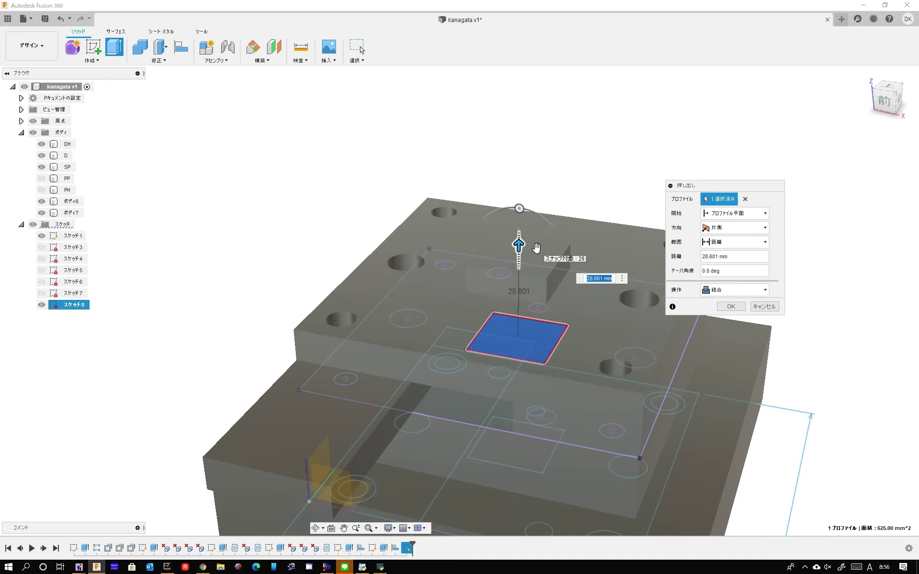
{"action": "type", "text": "0"}
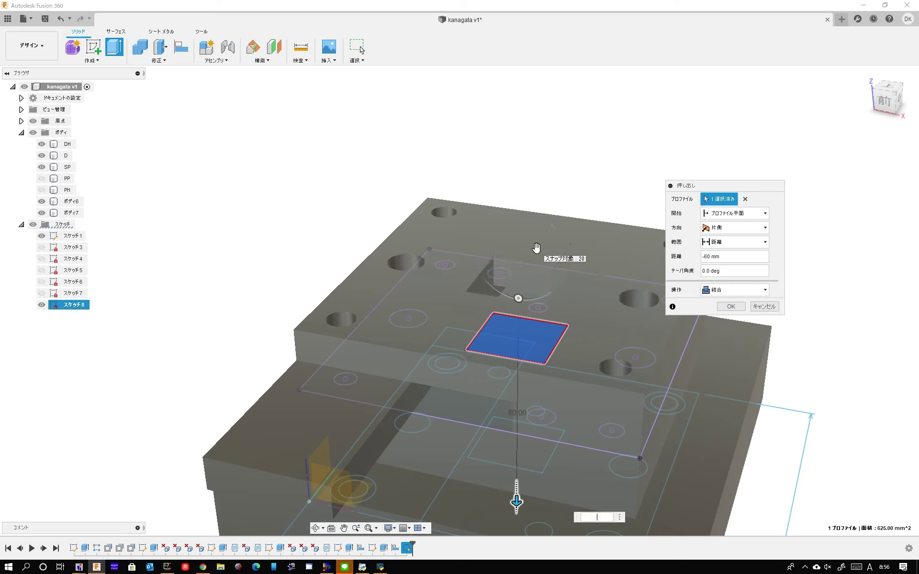
{"action": "type", "text": "0"}
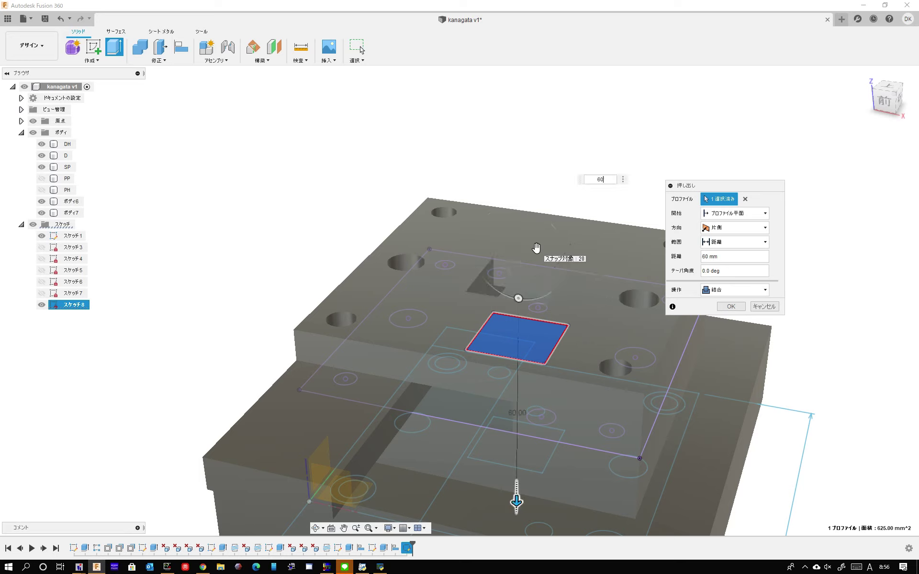
{"action": "key", "text": "Return"}
{"action": "middle_click_drag", "start_coordinate": [536, 249], "coordinate": [506, 230], "text": "shift"}
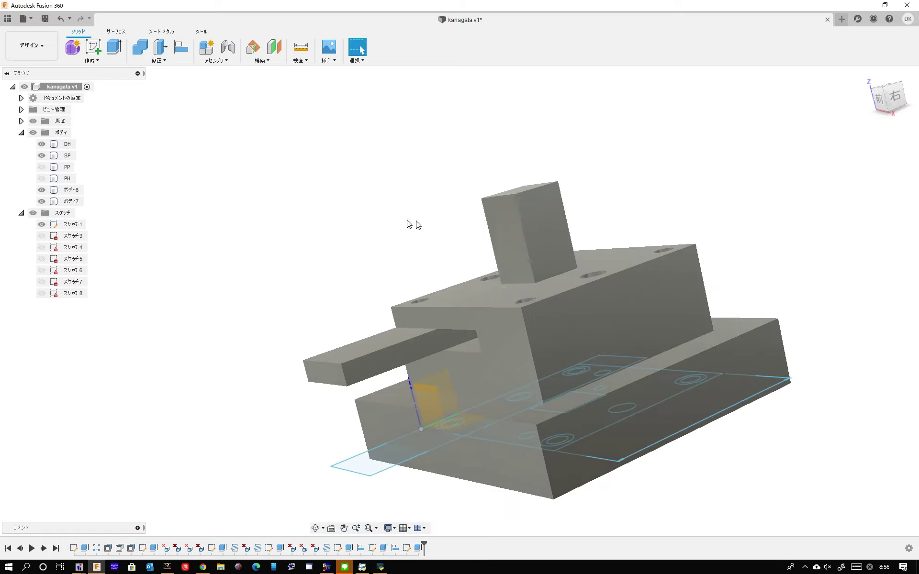
{"action": "scroll", "coordinate": [390, 195], "scroll_direction": "up", "scroll_amount": 3}
{"action": "middle_click_drag", "start_coordinate": [389, 195], "coordinate": [533, 273], "text": "shift"}
- Create a sketch on the punch's top face and project the square outline into it
{"action": "left_click_drag", "start_coordinate": [532, 272], "coordinate": [564, 267]}
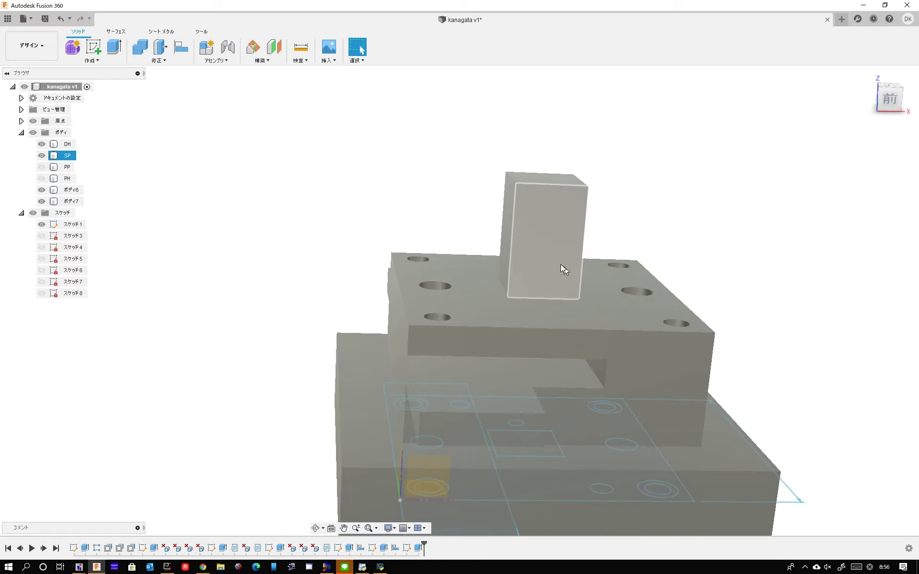
{"action": "key", "text": "Escape"}
{"action": "middle_click_drag", "start_coordinate": [513, 199], "coordinate": [521, 225], "text": "shift"}
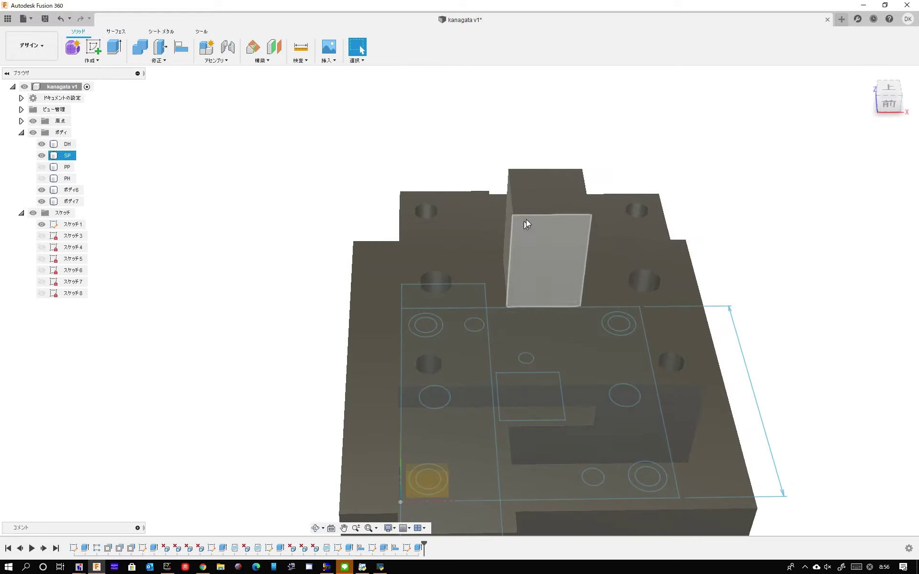
{"action": "left_click", "coordinate": [547, 199]}
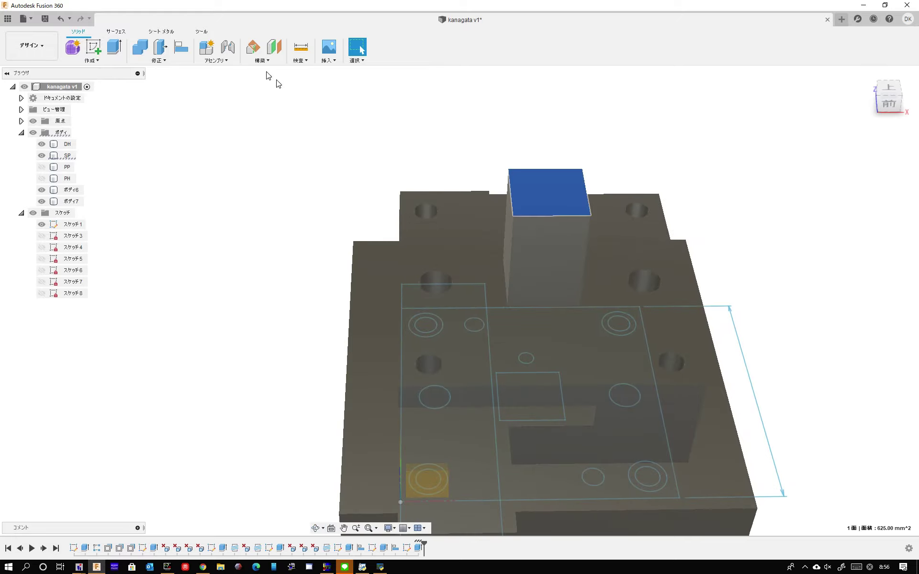
{"action": "left_click", "coordinate": [97, 52]}
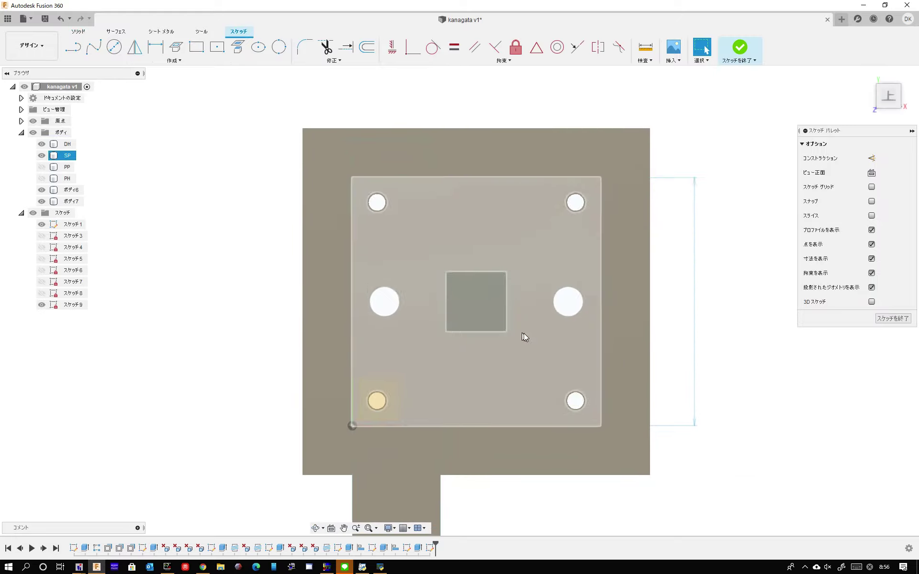
{"action": "left_click", "coordinate": [238, 47]}
{"action": "left_click", "coordinate": [466, 299]}
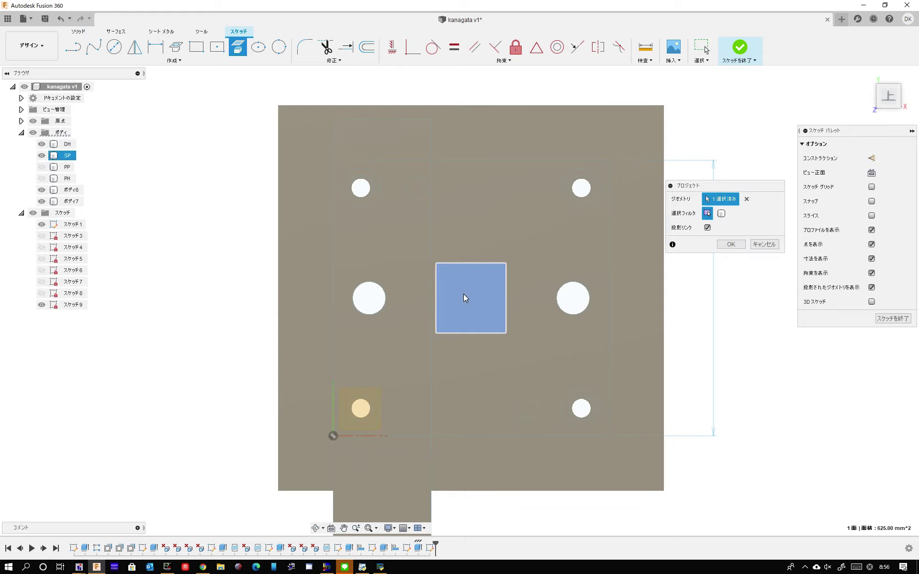
{"action": "left_click", "coordinate": [730, 244]}
- Begin offsetting the projected square's right edge
{"action": "scroll", "coordinate": [494, 273], "scroll_direction": "up", "scroll_amount": 2}
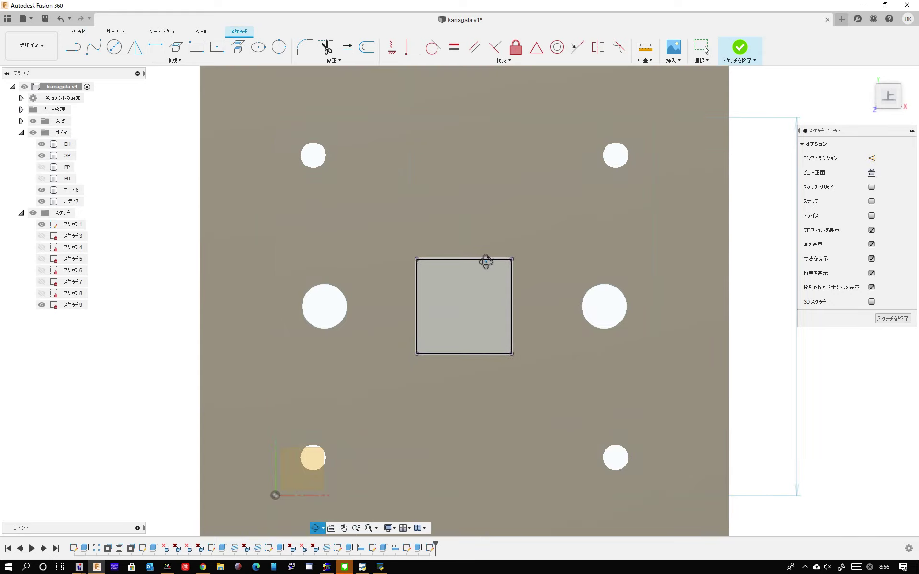
{"action": "middle_click_drag", "start_coordinate": [485, 261], "coordinate": [365, 51], "text": "shift"}
{"action": "left_click", "coordinate": [369, 54]}
{"action": "left_click", "coordinate": [516, 308]}
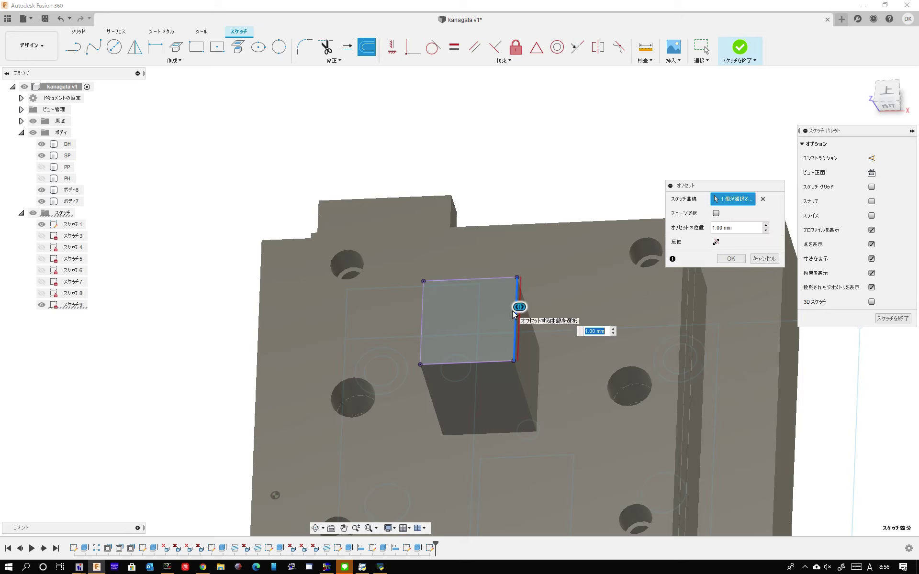
- Offset the square's right and left edges by 1.5 mm each
{"action": "type", "text": "1.5"}
{"action": "key", "text": "Return"}
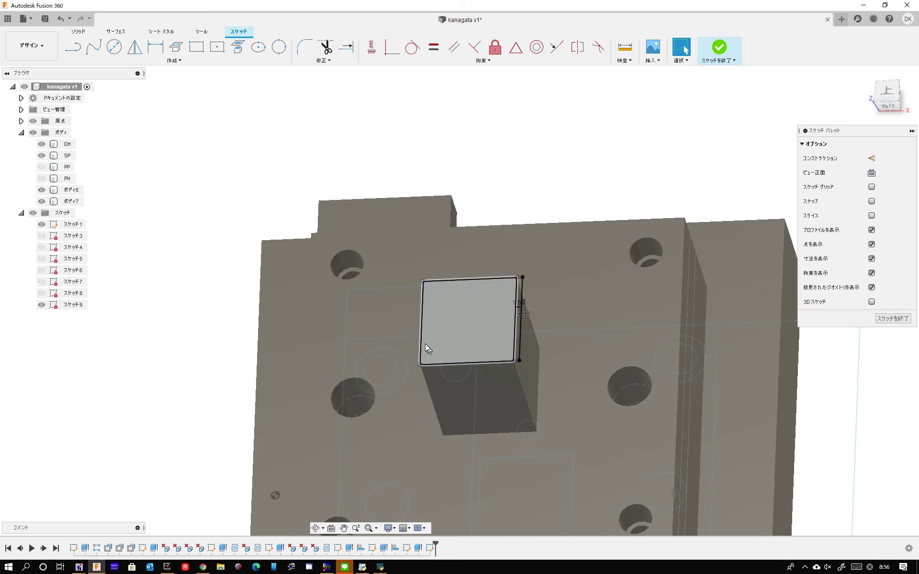
{"action": "left_click", "coordinate": [421, 340]}
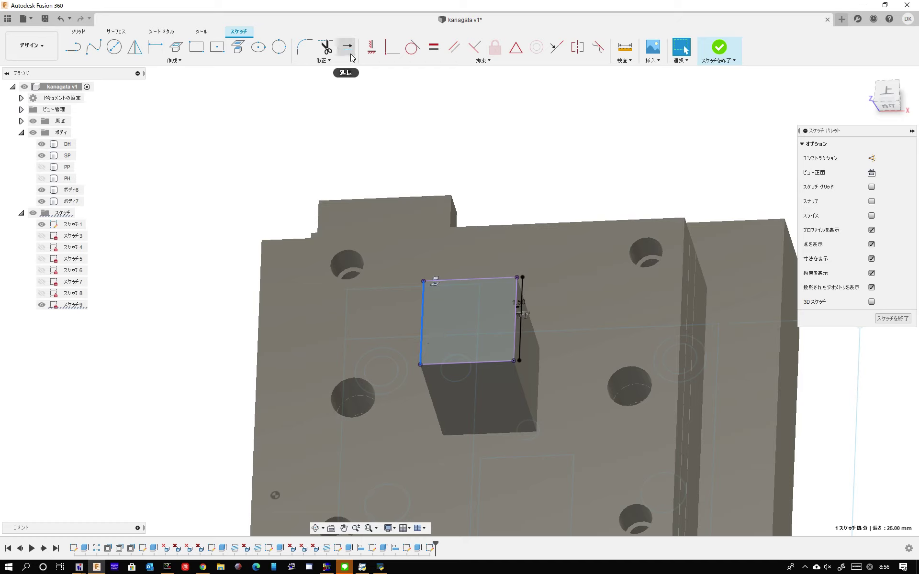
{"action": "left_click", "coordinate": [323, 61]}
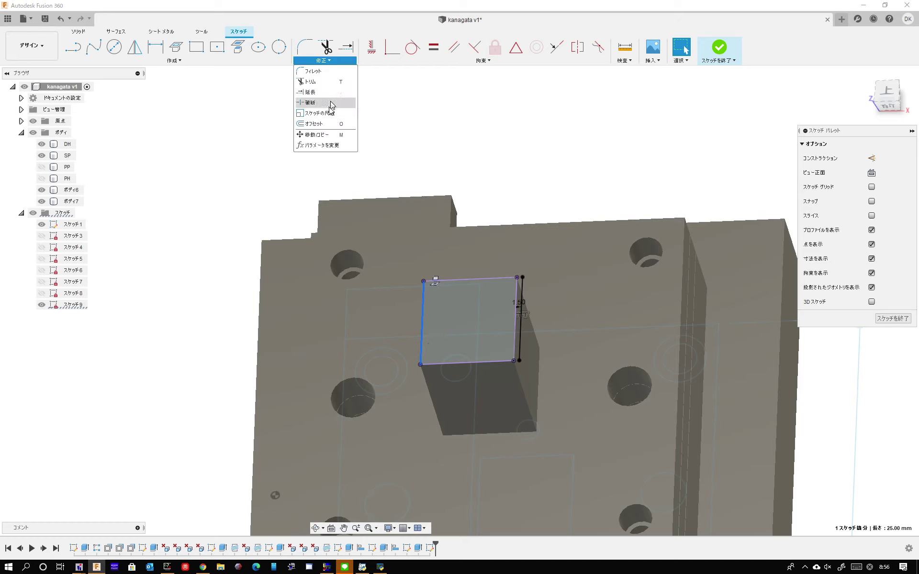
{"action": "left_click", "coordinate": [324, 126]}
{"action": "type", "text": "1.5"}
{"action": "key", "text": "Return"}
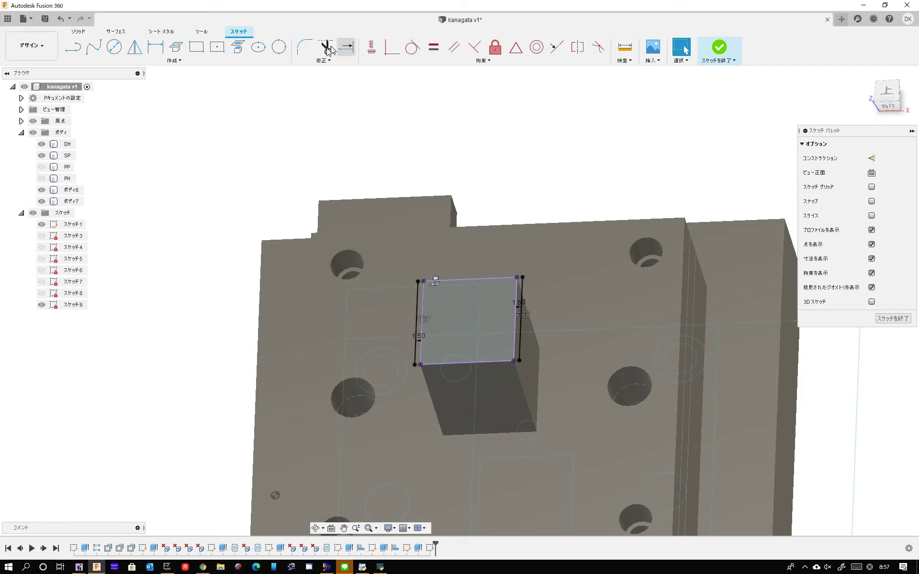
- Pin the Offset command to the sketch toolbar
{"action": "left_click", "coordinate": [325, 61]}
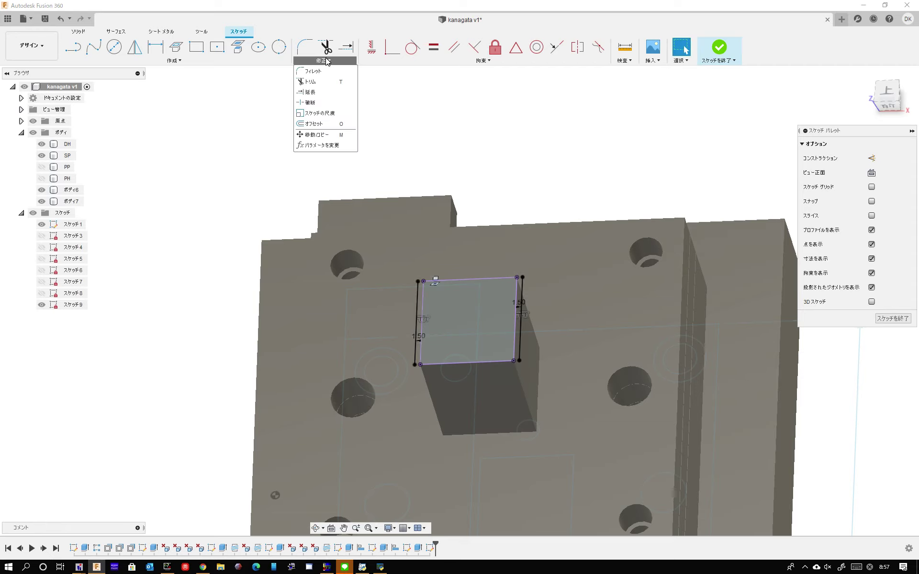
{"action": "left_click", "coordinate": [350, 126]}
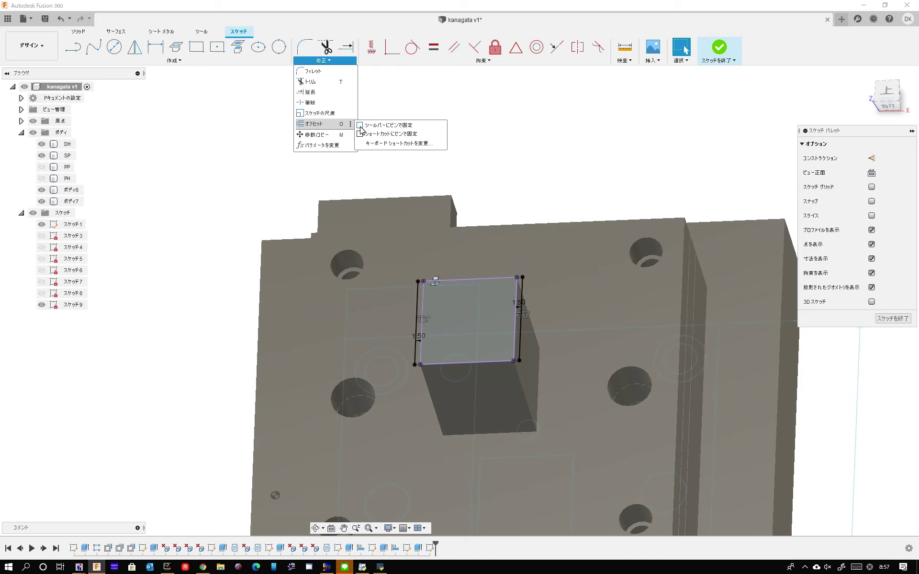
{"action": "left_click", "coordinate": [360, 125]}
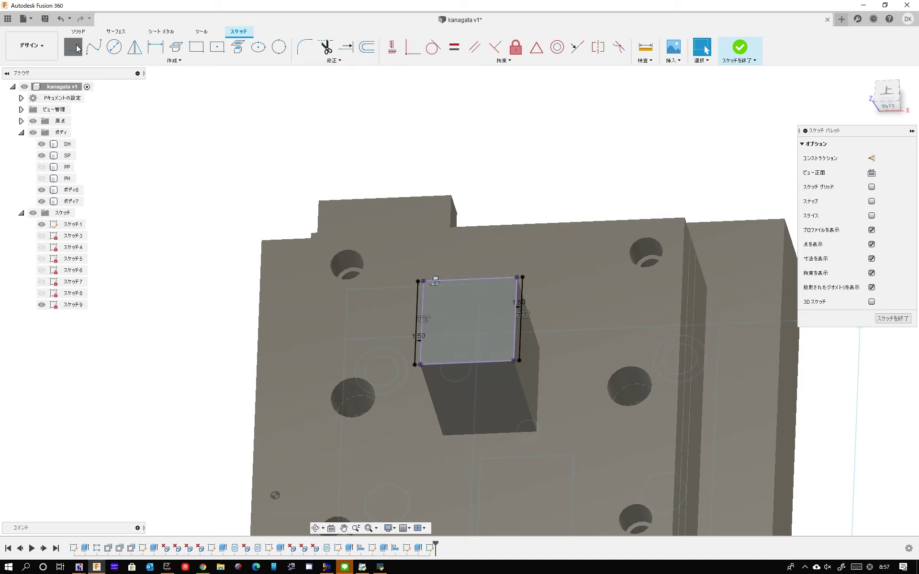
- Draw lines along the square's top, right and bottom edges and finish the sketch
{"action": "left_click", "coordinate": [419, 283]}
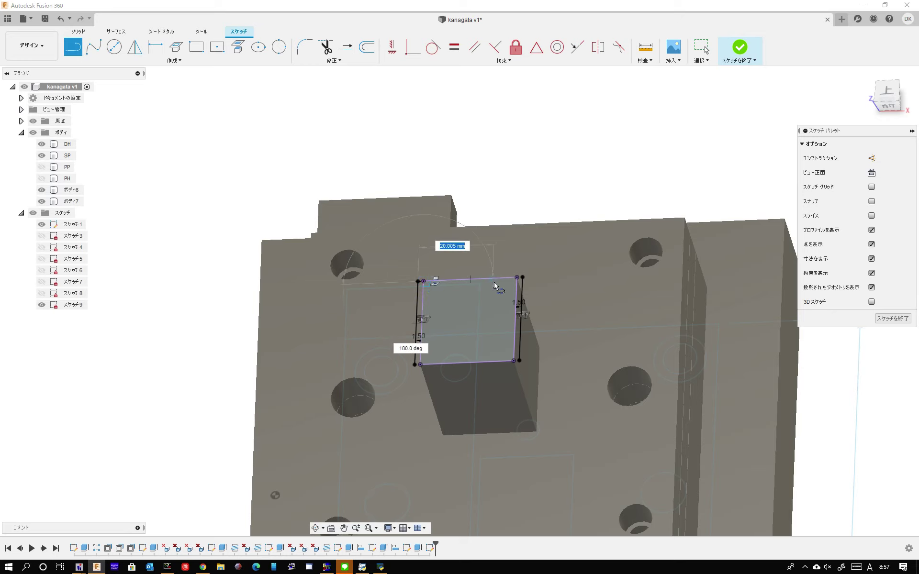
{"action": "left_click", "coordinate": [518, 278]}
{"action": "left_click", "coordinate": [520, 361]}
{"action": "left_click", "coordinate": [416, 367]}
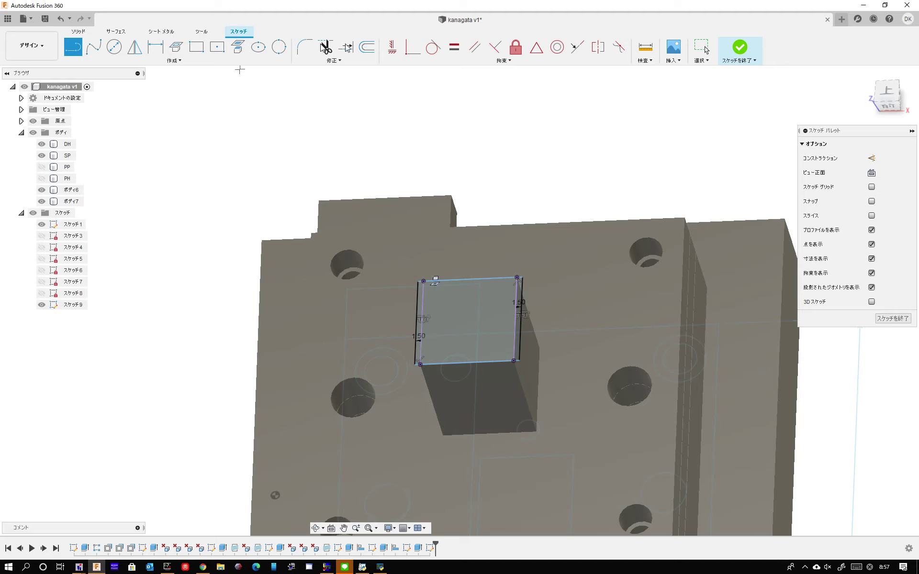
{"action": "left_click", "coordinate": [742, 54]}
- Extrude the rectangle and thin sliver profiles -5 mm as new bodies ボディ8 and ボディ9
{"action": "left_click", "coordinate": [114, 46]}
{"action": "middle_click_drag", "start_coordinate": [500, 299], "coordinate": [536, 276], "text": "shift"}
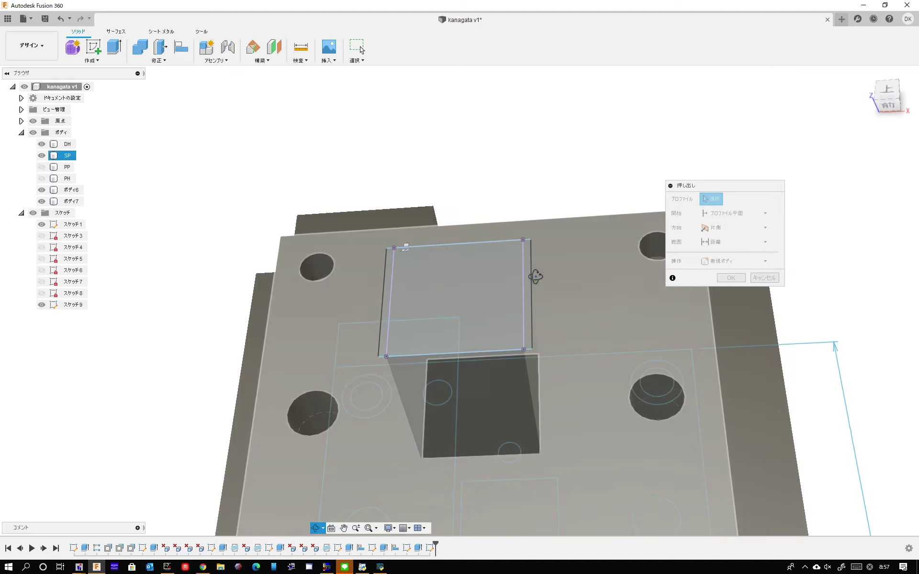
{"action": "left_click", "coordinate": [528, 283]}
{"action": "left_click", "coordinate": [386, 298]}
{"action": "middle_click_drag", "start_coordinate": [386, 298], "coordinate": [407, 298], "text": "shift"}
{"action": "type", "text": "-5"}
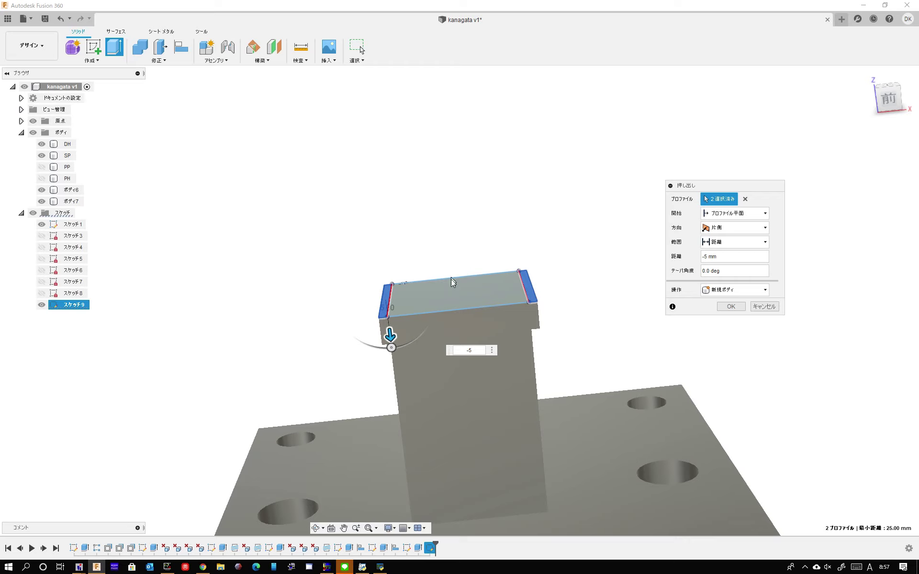
{"action": "left_click", "coordinate": [731, 306]}
{"action": "mouse_move", "coordinate": [510, 320]}
{"action": "middle_mouse_down", "text": "shift"}
{"action": "mouse_move", "coordinate": [618, 315]}
{"action": "mouse_move", "coordinate": [580, 387]}
{"action": "mouse_move", "coordinate": [565, 335]}
{"action": "middle_mouse_up", "text": "shift"}
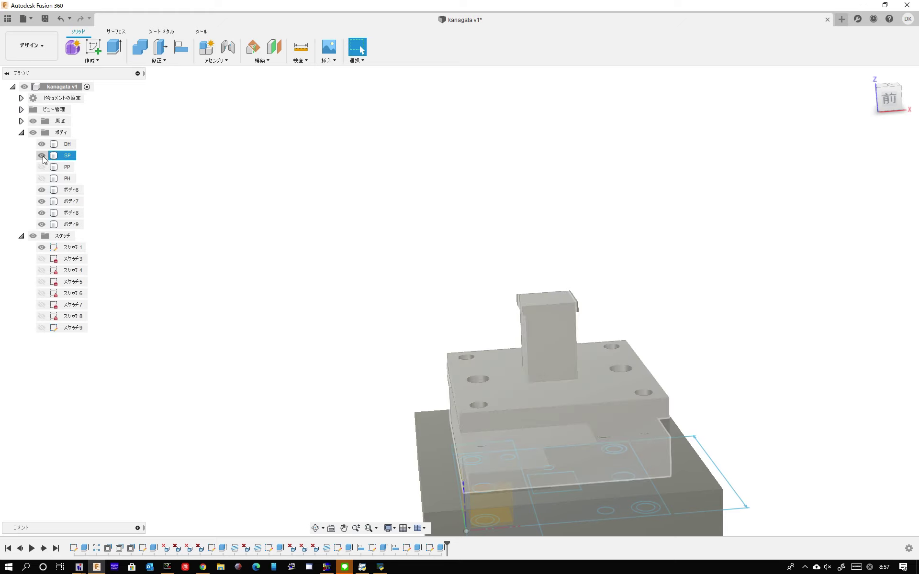
- Toggle ボディ9 and ボディ7 visibility to identify the top pieces, then select ボディ8
{"action": "left_click", "coordinate": [42, 223]}
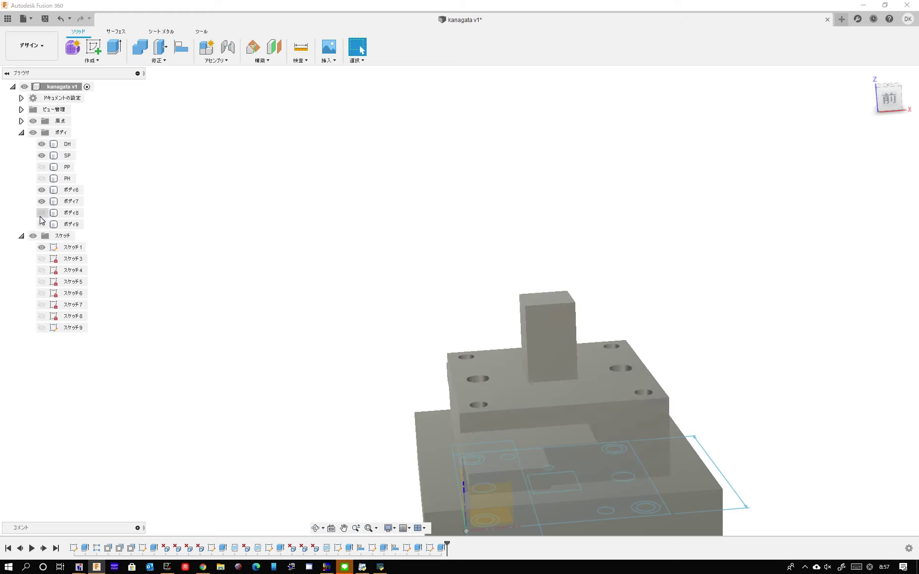
{"action": "left_click", "coordinate": [42, 224]}
{"action": "left_click", "coordinate": [42, 201]}
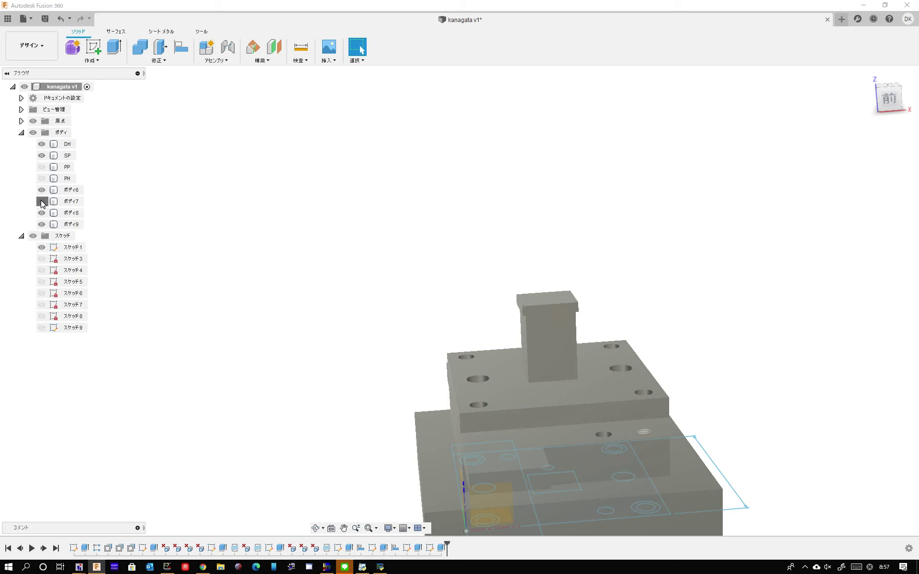
{"action": "left_click", "coordinate": [42, 201]}
{"action": "left_click", "coordinate": [43, 213]}
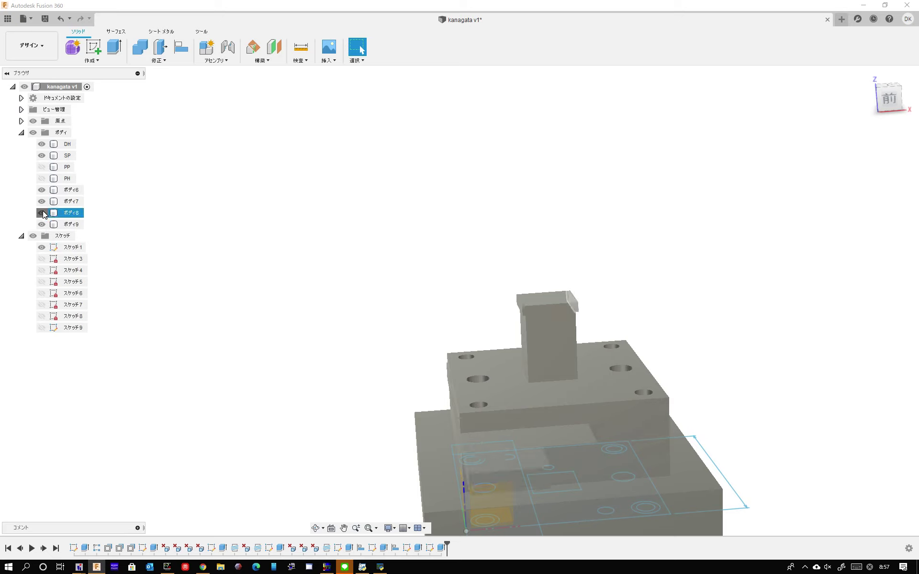
{"action": "left_click", "coordinate": [68, 215]}
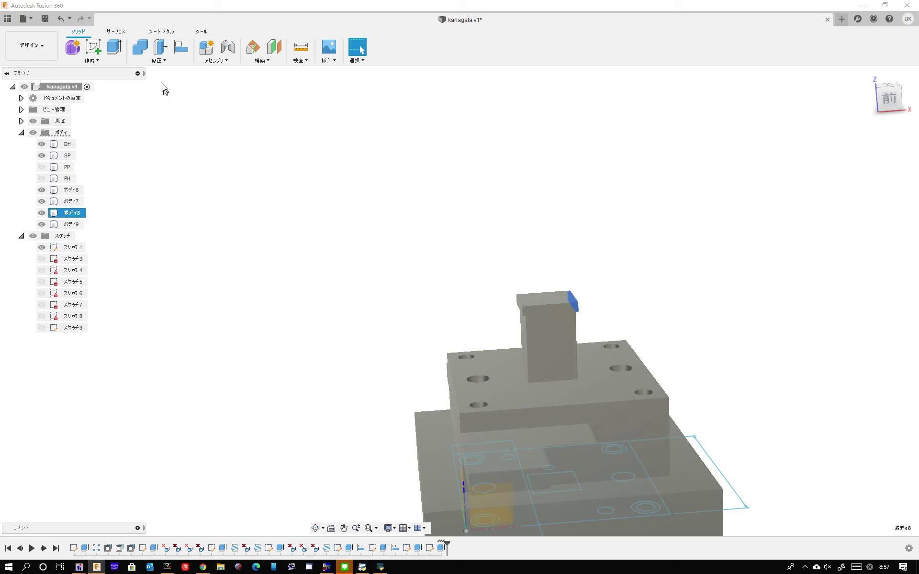
- Try a Combine with SP as target, cancel it, and hide the SP body
{"action": "left_click", "coordinate": [159, 60]}
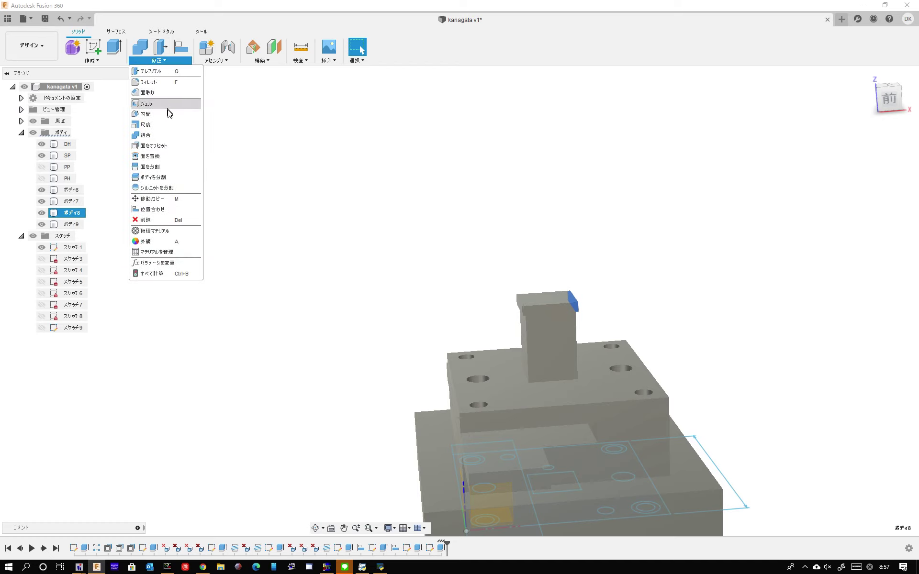
{"action": "left_click", "coordinate": [161, 136]}
{"action": "left_click", "coordinate": [558, 343]}
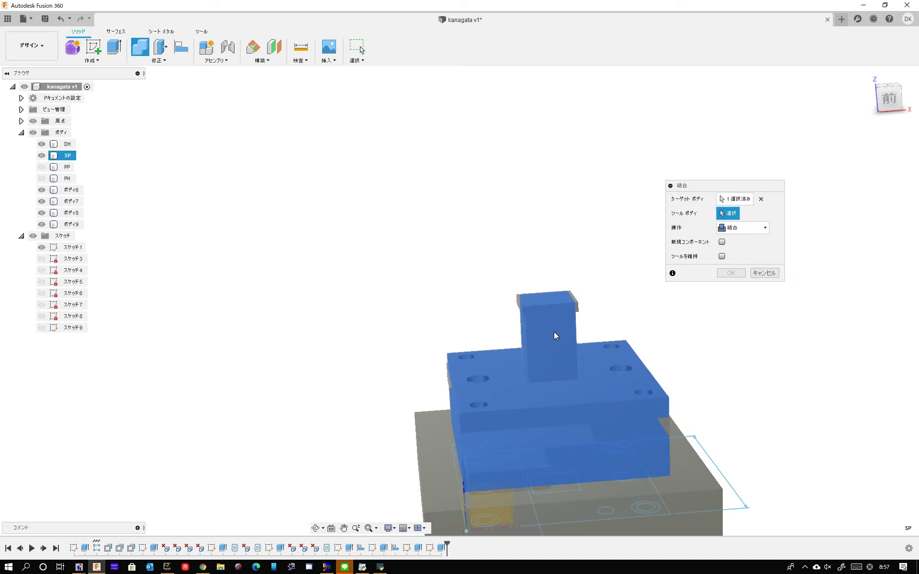
{"action": "left_click", "coordinate": [777, 276]}
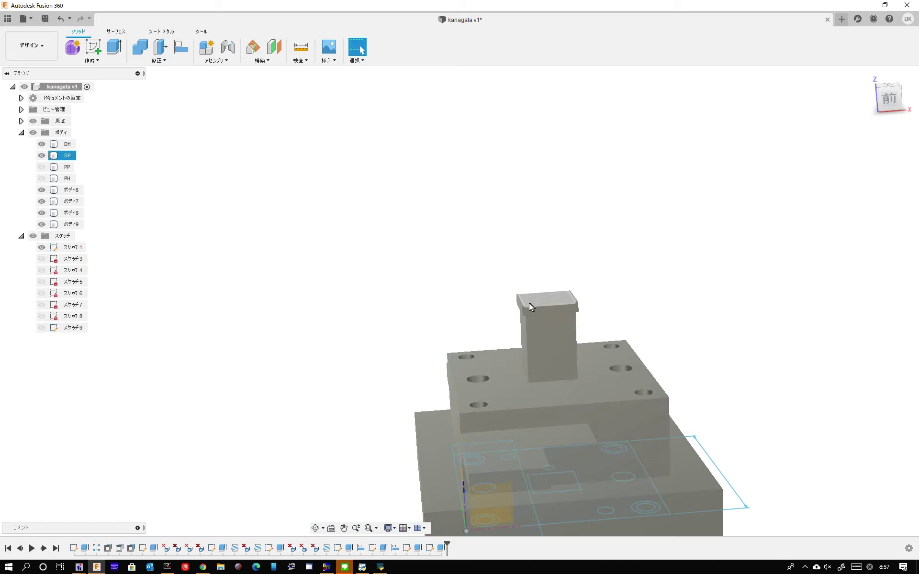
{"action": "left_click", "coordinate": [544, 321]}
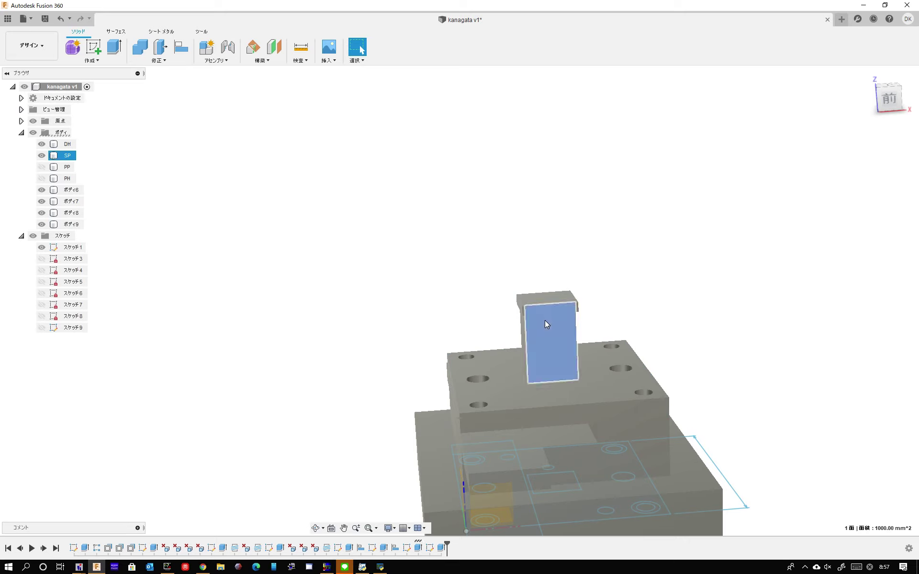
{"action": "left_click", "coordinate": [42, 157]}
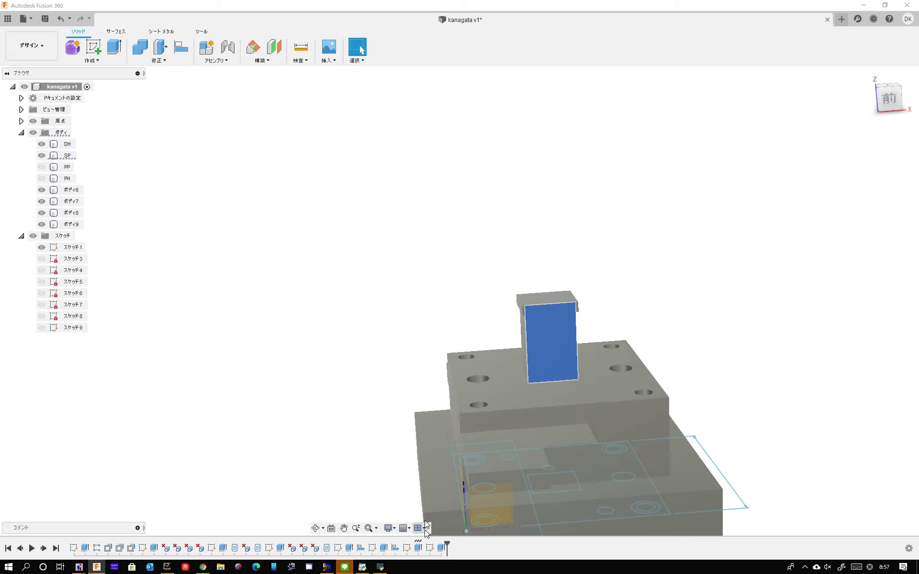
- Change the punch extrude's operation from Join to New Body
{"action": "double_click", "coordinate": [419, 549]}
{"action": "left_click", "coordinate": [765, 289]}
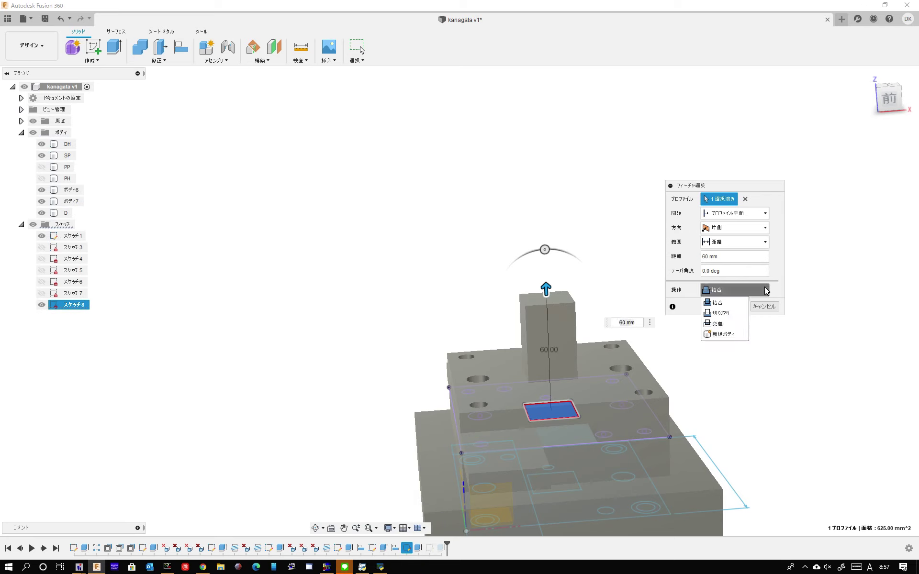
{"action": "left_click", "coordinate": [730, 334]}
{"action": "left_click", "coordinate": [734, 307]}
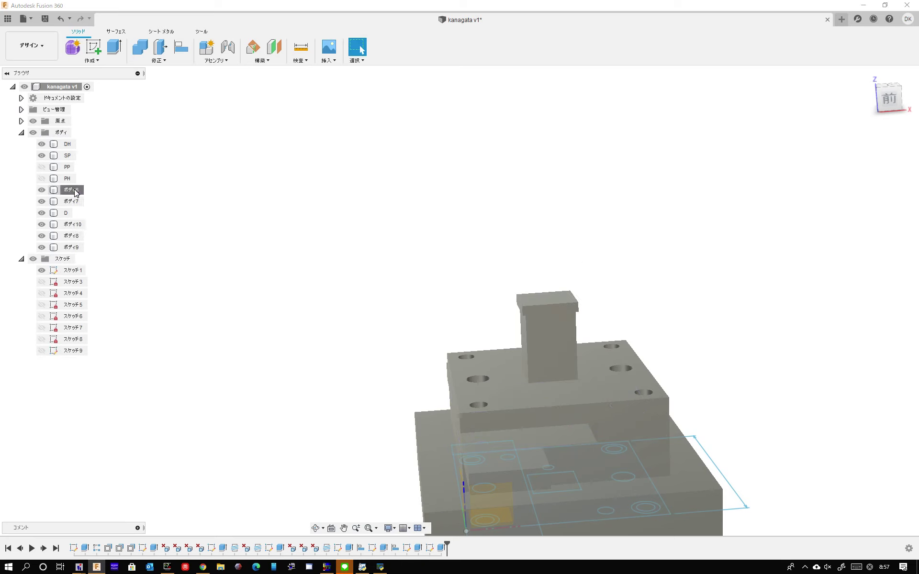
- Join the two thin top pieces into punch ボディ10 with Combine
{"action": "left_click", "coordinate": [73, 203]}
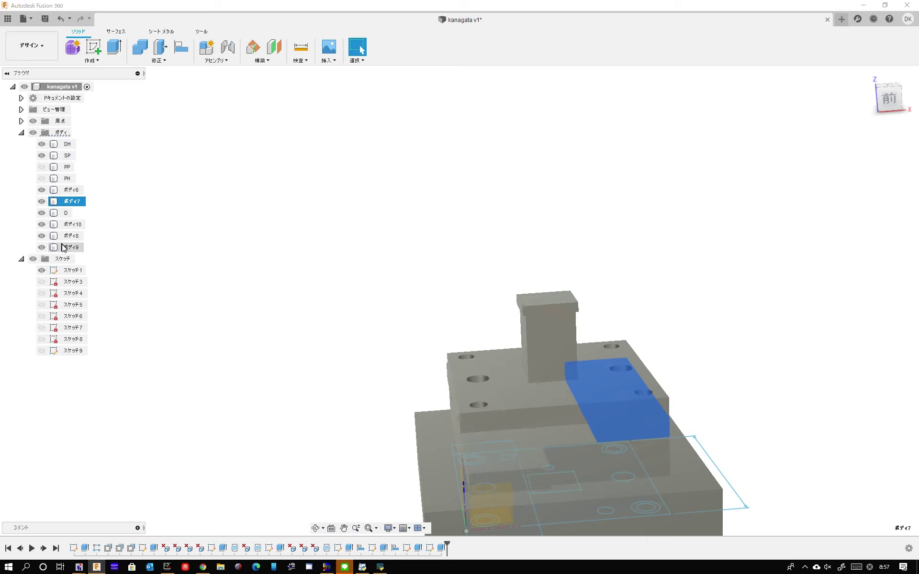
{"action": "left_click", "coordinate": [61, 246]}
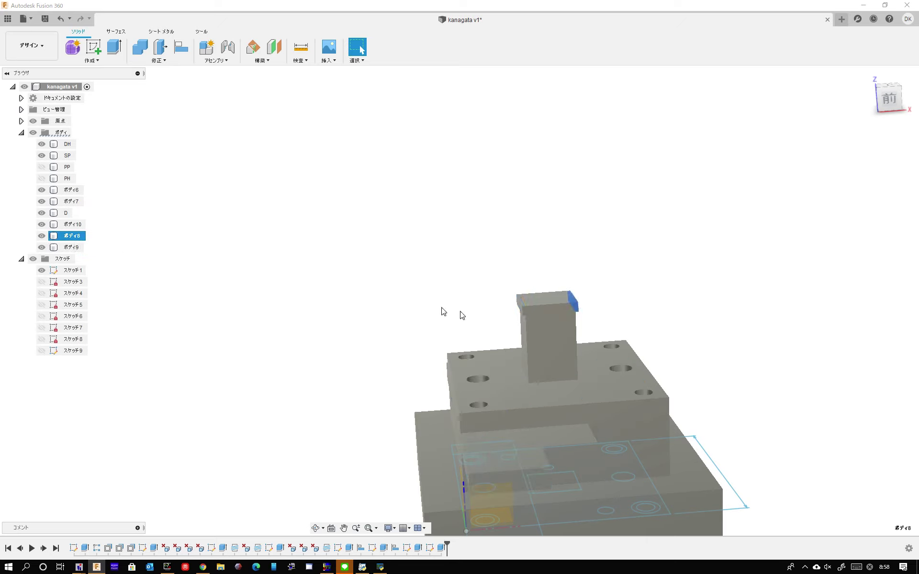
{"action": "left_click", "coordinate": [146, 58]}
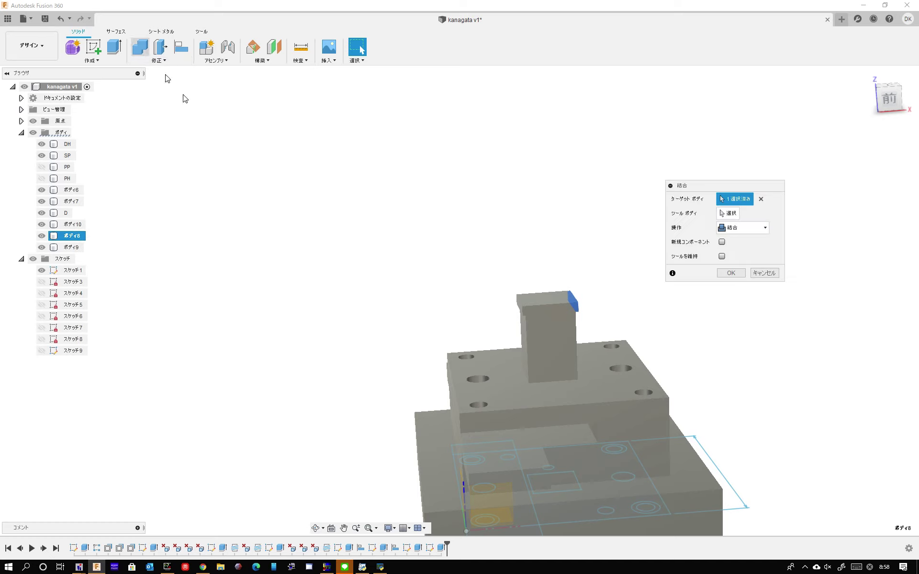
{"action": "left_click", "coordinate": [531, 318]}
{"action": "left_click", "coordinate": [521, 313]}
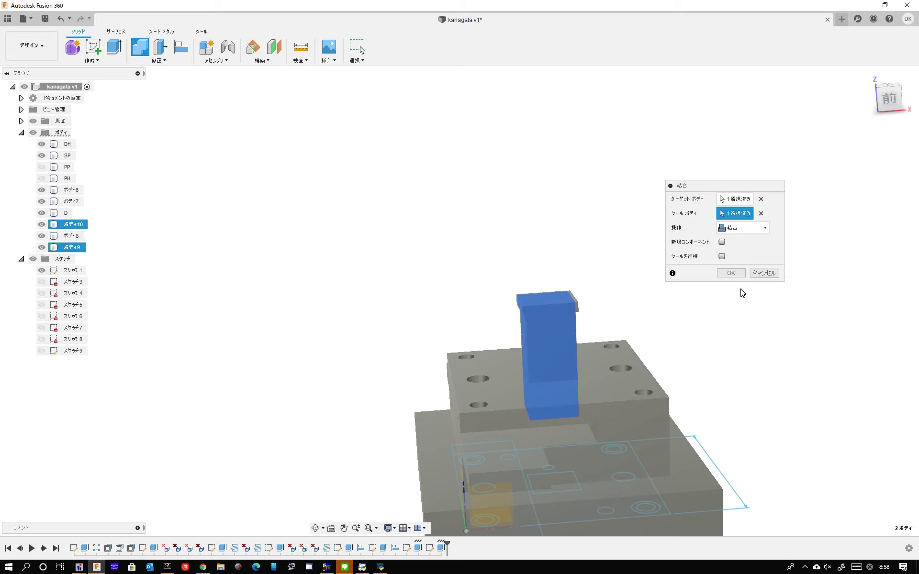
{"action": "left_click", "coordinate": [576, 303]}
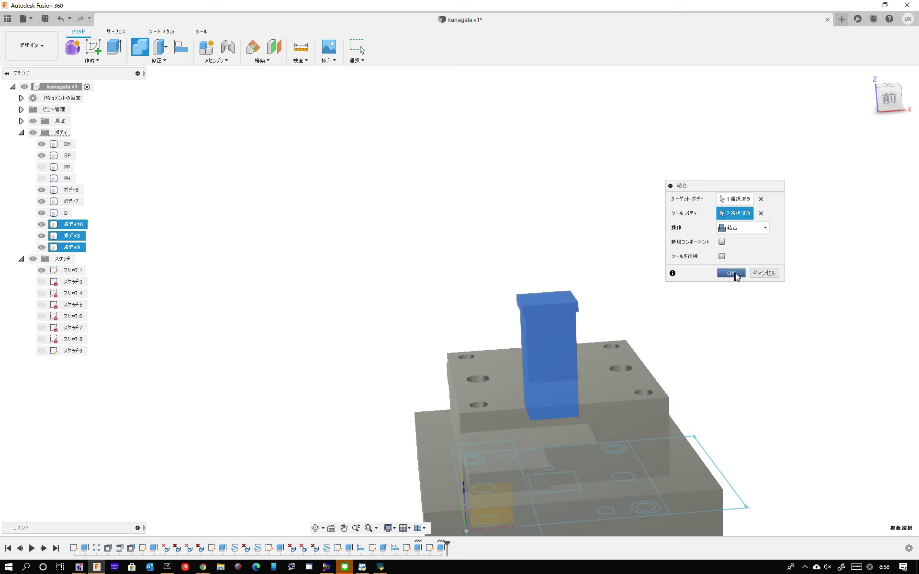
{"action": "left_click", "coordinate": [731, 273]}
{"action": "middle_click_drag", "start_coordinate": [622, 322], "coordinate": [561, 316], "text": "shift"}
{"action": "key", "text": "Escape"}
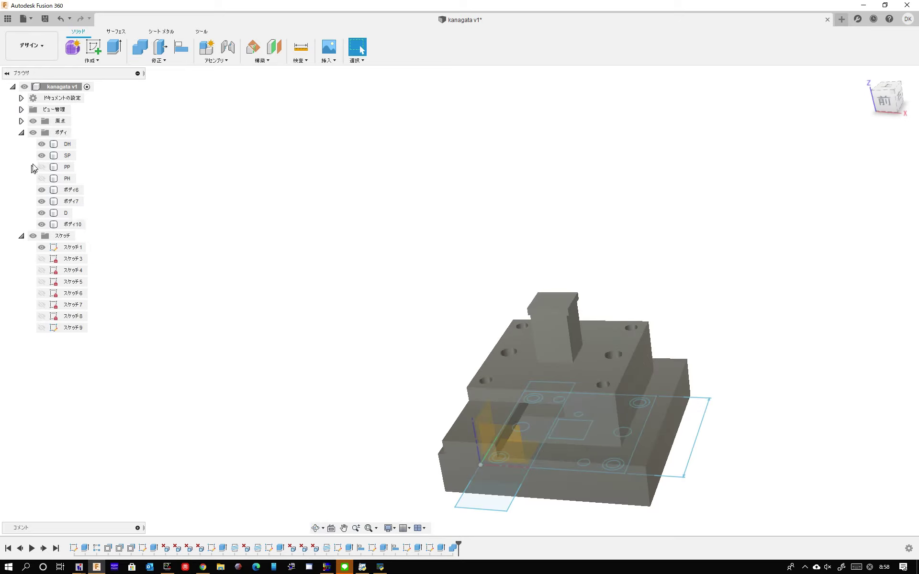
- Show the PP plate again and start Align instead of Move/Copy from the Modify menu
{"action": "left_click", "coordinate": [41, 167]}
{"action": "mouse_move", "coordinate": [461, 260]}
{"action": "middle_mouse_down", "text": "shift"}
{"action": "mouse_move", "coordinate": [488, 241]}
{"action": "mouse_move", "coordinate": [476, 244]}
{"action": "middle_mouse_up", "text": "shift"}
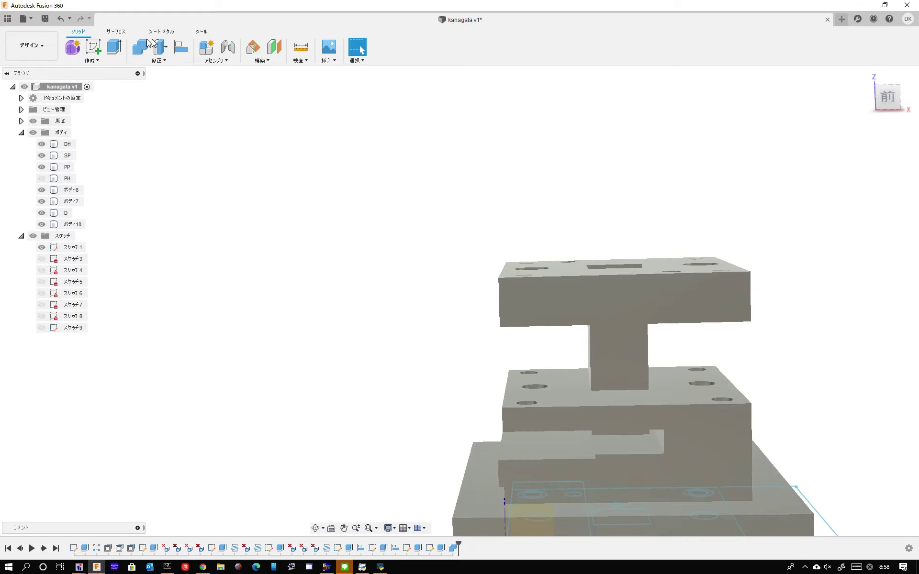
{"action": "left_click", "coordinate": [155, 61]}
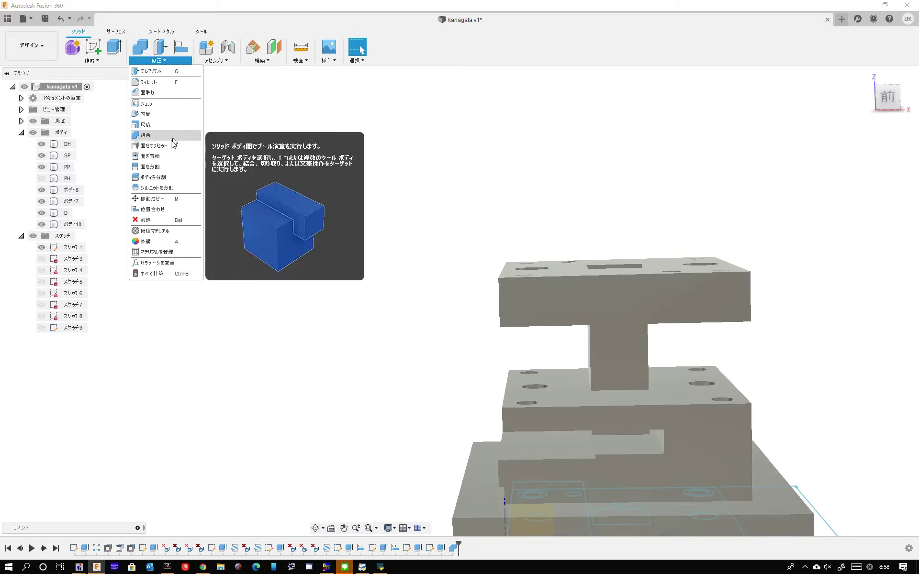
{"action": "left_click", "coordinate": [151, 199]}
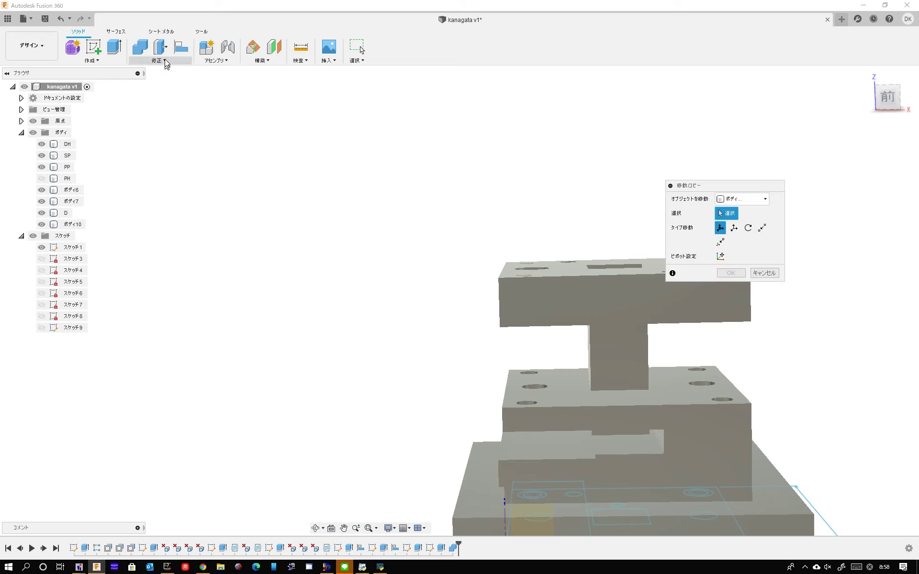
{"action": "left_click", "coordinate": [167, 61]}
{"action": "left_click", "coordinate": [158, 209]}
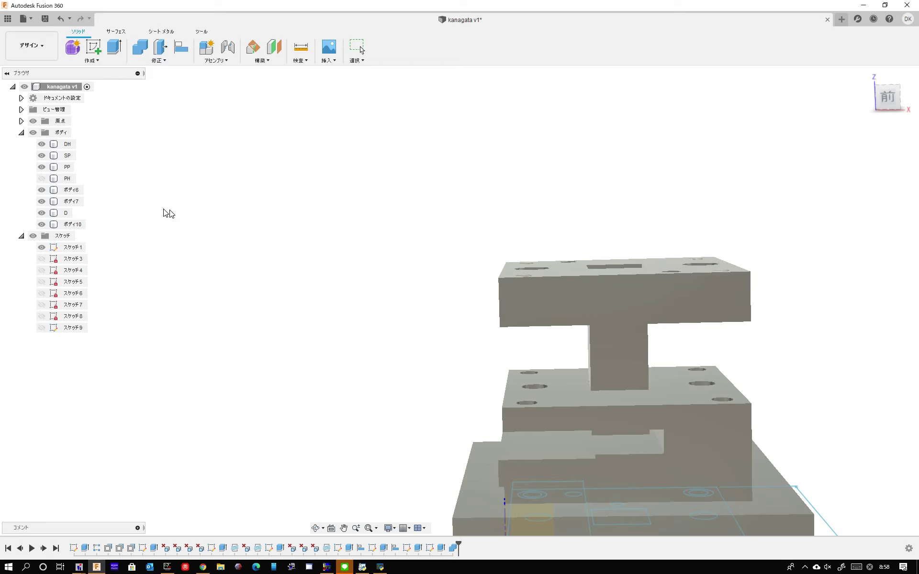
{"action": "middle_click_drag", "start_coordinate": [577, 266], "coordinate": [620, 289], "text": "shift"}
- Try aligning the punch to the square face, flip its orientation, then cancel the attempt
{"action": "left_click", "coordinate": [627, 277]}
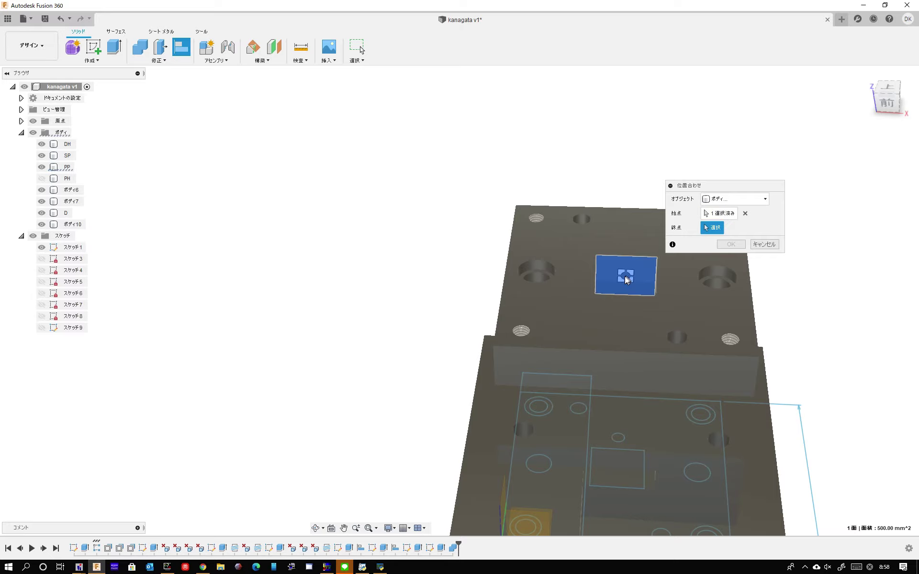
{"action": "scroll", "coordinate": [629, 292], "scroll_direction": "up", "scroll_amount": 3}
{"action": "scroll", "coordinate": [629, 295], "scroll_direction": "up", "scroll_amount": 2}
{"action": "left_click", "coordinate": [624, 284]}
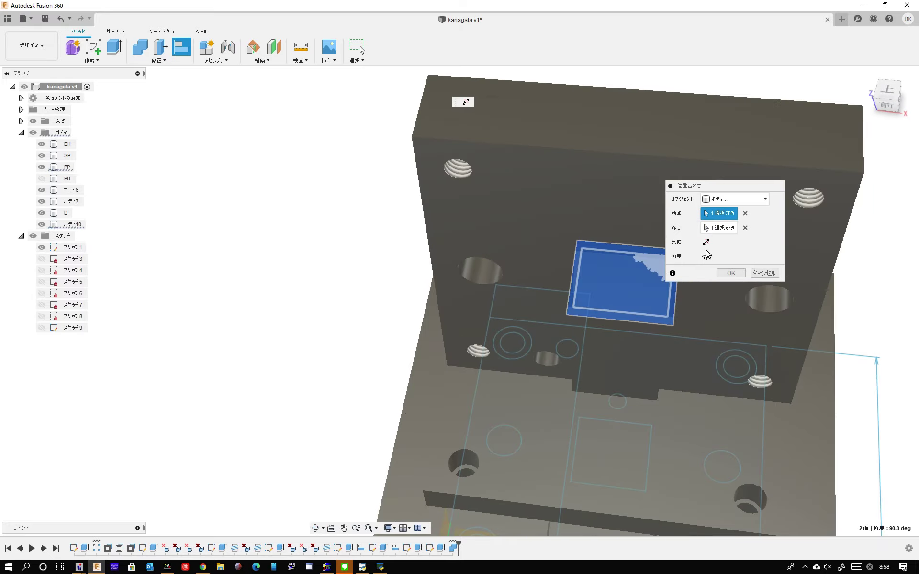
{"action": "left_click", "coordinate": [706, 257]}
{"action": "left_click", "coordinate": [706, 257]}
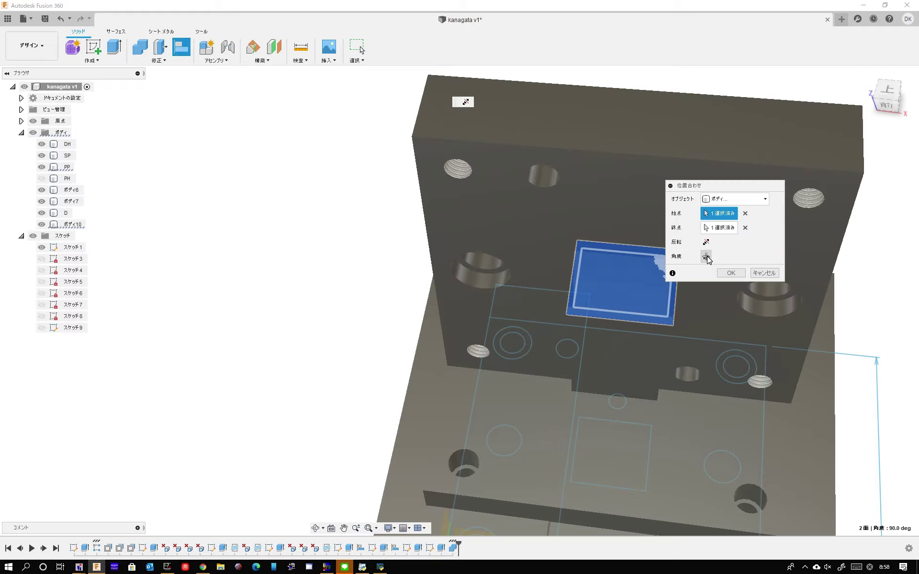
{"action": "left_click", "coordinate": [760, 271]}
{"action": "middle_click_drag", "start_coordinate": [677, 266], "coordinate": [578, 249], "text": "shift"}
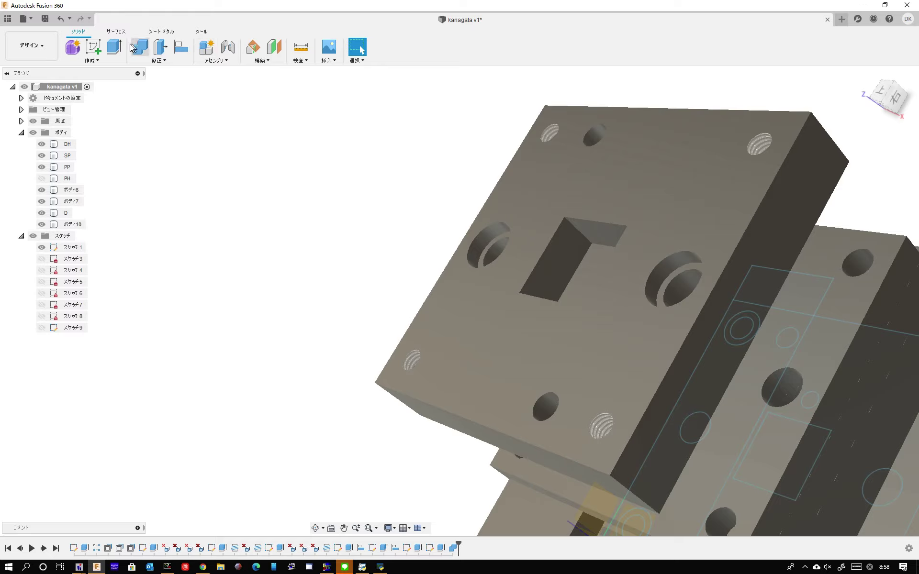
- Align punch ボディ10 corner-to-corner with the square opening in plate PP
{"action": "left_click", "coordinate": [158, 60]}
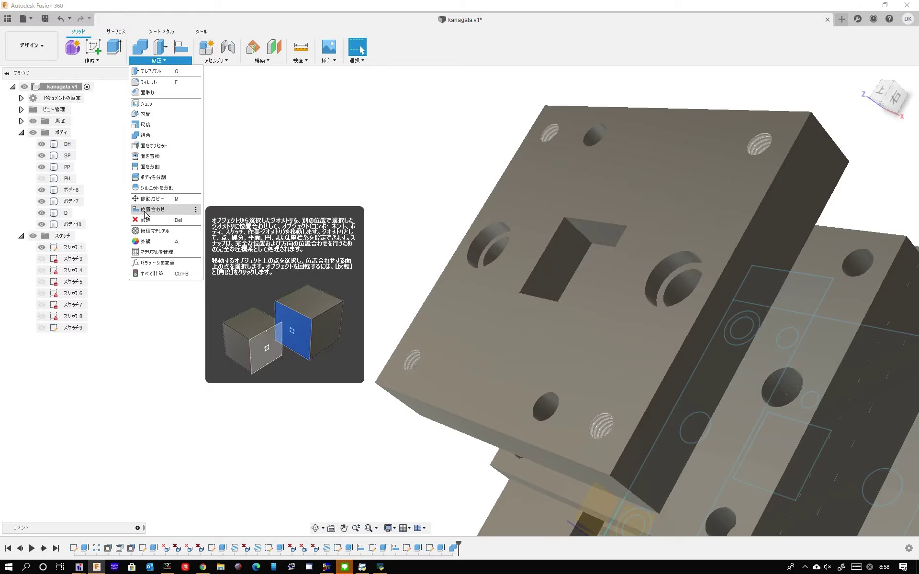
{"action": "left_click", "coordinate": [146, 214]}
{"action": "mouse_move", "coordinate": [580, 254]}
{"action": "middle_mouse_down", "text": "shift"}
{"action": "mouse_move", "coordinate": [631, 217]}
{"action": "mouse_move", "coordinate": [644, 195]}
{"action": "mouse_move", "coordinate": [596, 216]}
{"action": "middle_mouse_up", "text": "shift"}
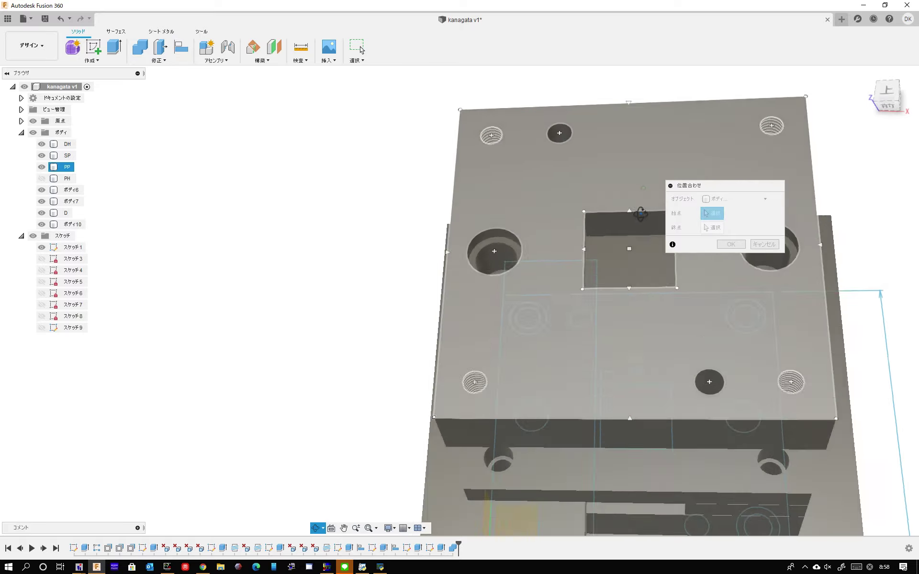
{"action": "left_click", "coordinate": [584, 213]}
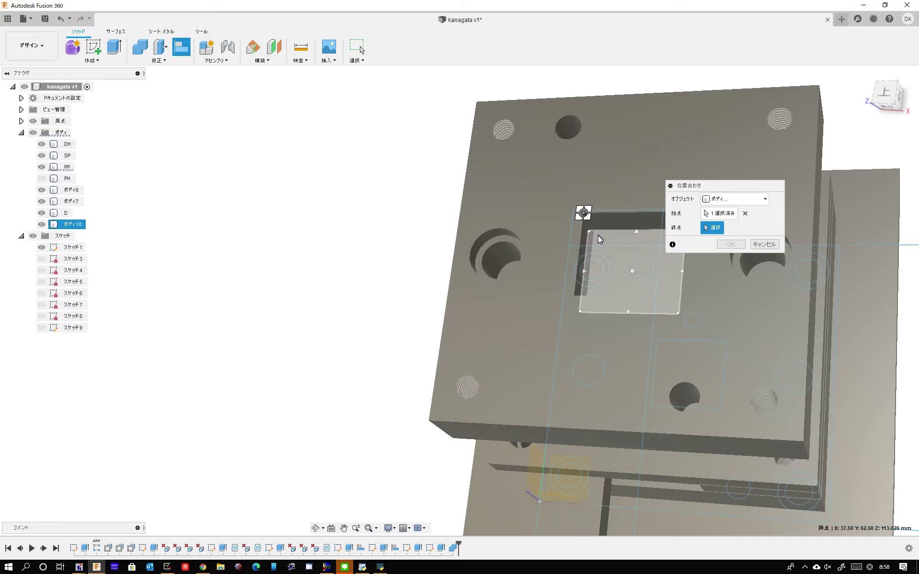
{"action": "left_click", "coordinate": [598, 236]}
{"action": "mouse_move", "coordinate": [599, 235]}
{"action": "middle_mouse_down", "text": "shift"}
{"action": "mouse_move", "coordinate": [592, 195]}
{"action": "mouse_move", "coordinate": [548, 165]}
{"action": "mouse_move", "coordinate": [524, 199]}
{"action": "mouse_move", "coordinate": [554, 256]}
{"action": "mouse_move", "coordinate": [602, 279]}
{"action": "middle_mouse_up", "text": "shift"}
{"action": "left_click", "coordinate": [736, 261]}
{"action": "scroll", "coordinate": [541, 243], "scroll_direction": "up", "scroll_amount": 3}
{"action": "mouse_move", "coordinate": [541, 244]}
{"action": "middle_mouse_down", "text": "shift"}
{"action": "mouse_move", "coordinate": [529, 231]}
{"action": "mouse_move", "coordinate": [524, 262]}
{"action": "middle_mouse_up", "text": "shift"}
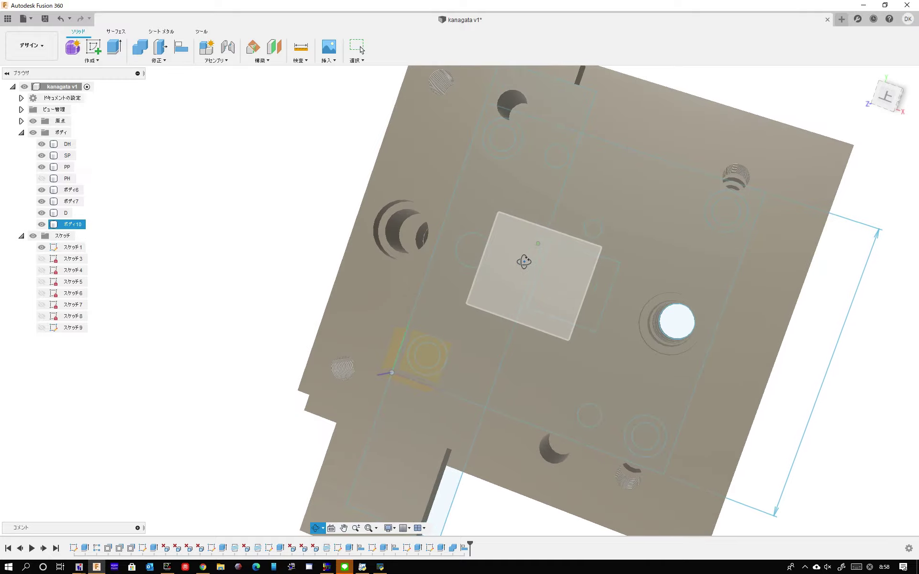
{"action": "scroll", "coordinate": [570, 215], "scroll_direction": "down", "scroll_amount": 3}
{"action": "left_click", "coordinate": [573, 203]}
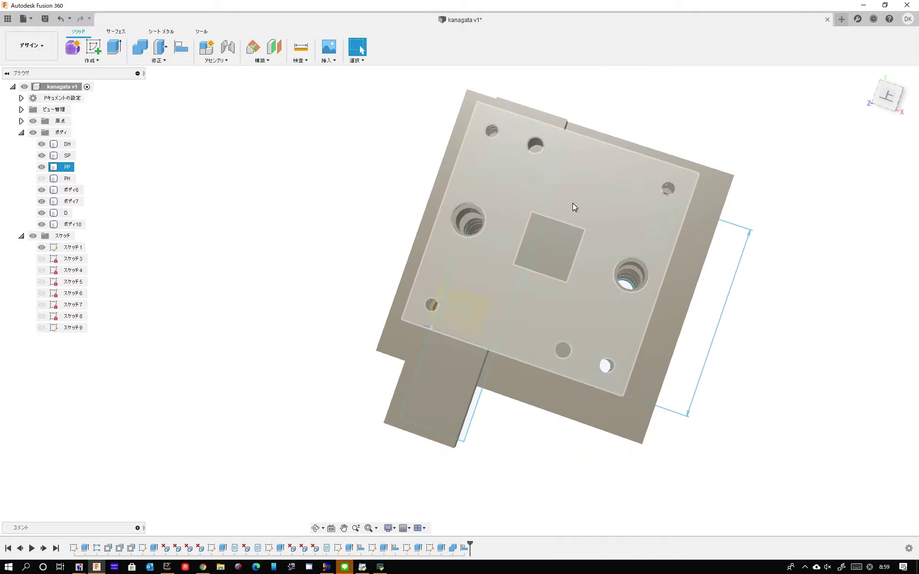
- Combine with Cut: target PP, tool ボディ10, Keep Tools checked
{"action": "mouse_move", "coordinate": [573, 204]}
{"action": "middle_mouse_down", "text": "shift"}
{"action": "mouse_move", "coordinate": [559, 250]}
{"action": "mouse_move", "coordinate": [529, 281]}
{"action": "mouse_move", "coordinate": [547, 252]}
{"action": "mouse_move", "coordinate": [318, 127]}
{"action": "middle_mouse_up", "text": "shift"}
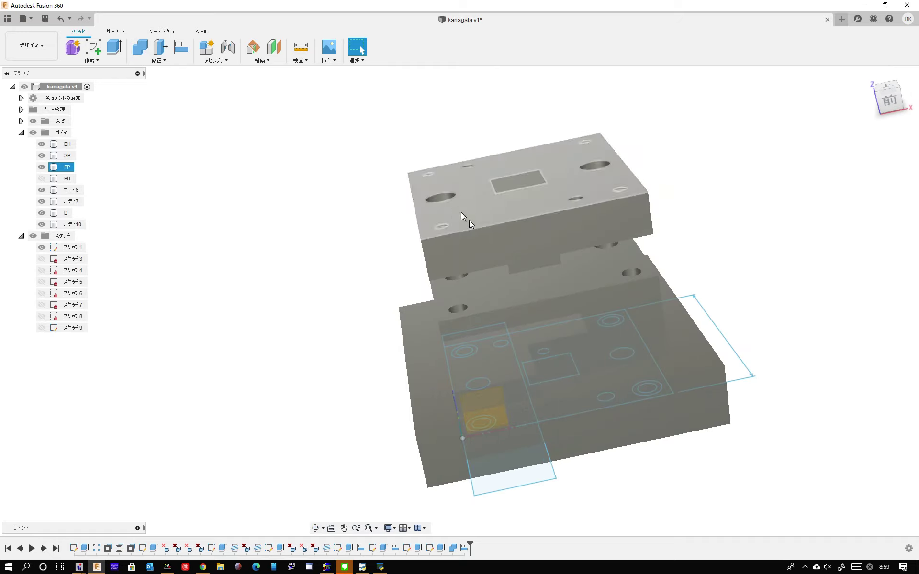
{"action": "left_click", "coordinate": [539, 262]}
{"action": "left_click", "coordinate": [486, 207]}
{"action": "left_click", "coordinate": [140, 46]}
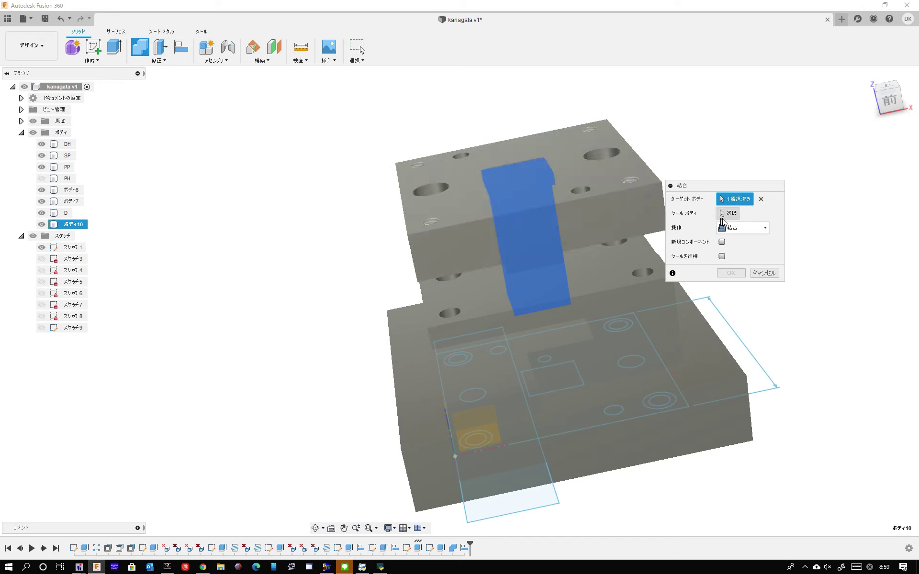
{"action": "left_click", "coordinate": [749, 228]}
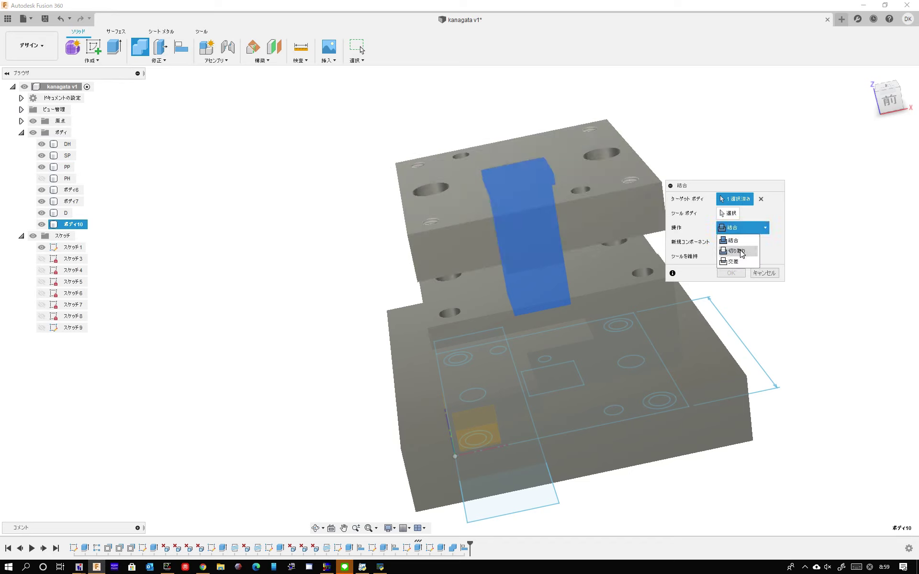
{"action": "left_click", "coordinate": [741, 255]}
{"action": "left_click", "coordinate": [721, 257]}
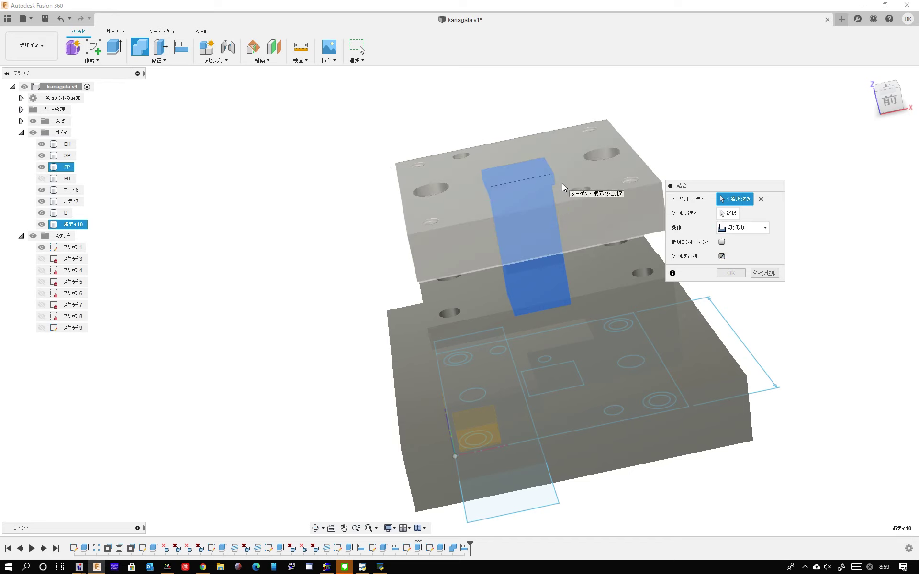
{"action": "left_click", "coordinate": [579, 198]}
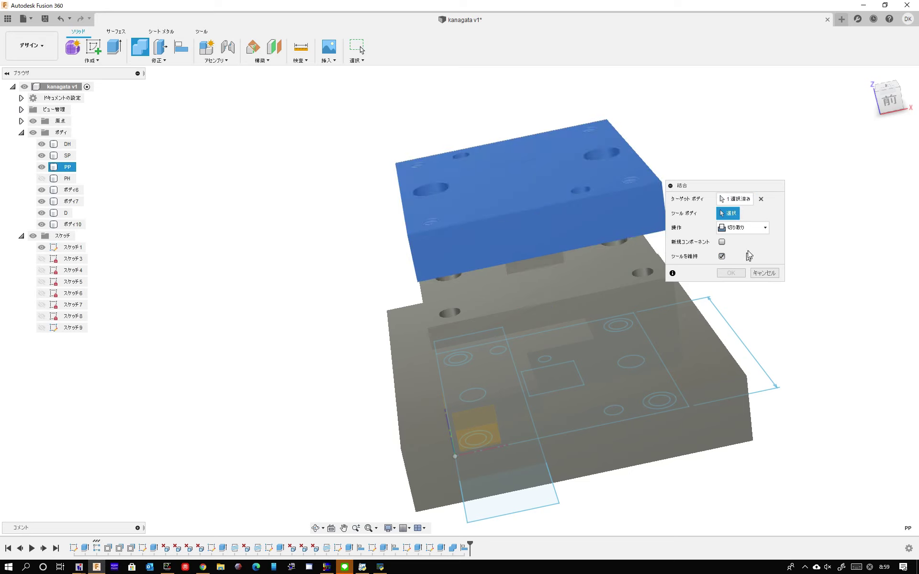
{"action": "left_click", "coordinate": [761, 199]}
{"action": "left_click", "coordinate": [597, 174]}
{"action": "left_click", "coordinate": [520, 186]}
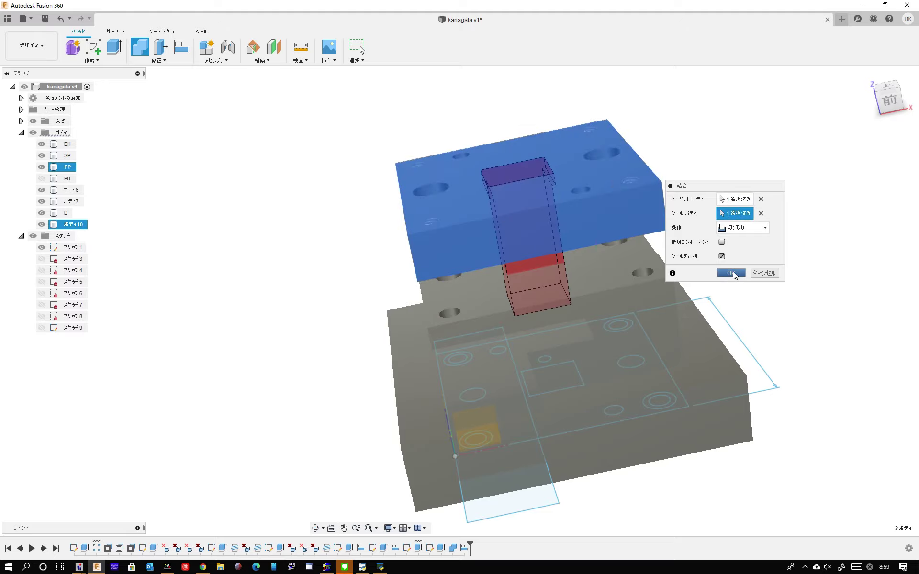
{"action": "left_click", "coordinate": [733, 273]}
{"action": "middle_click_drag", "start_coordinate": [733, 273], "coordinate": [131, 191], "text": "shift"}
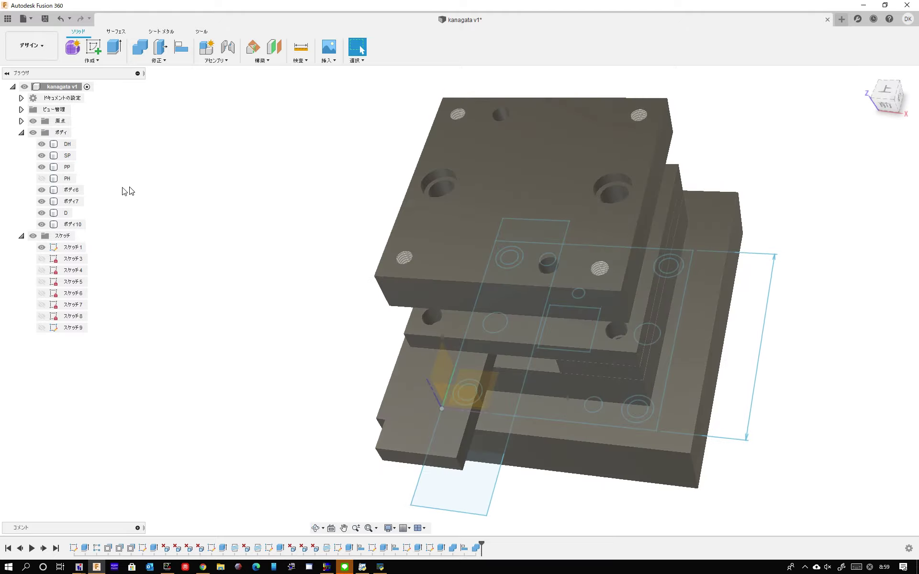
- Hide and reshow punch ボディ10 to inspect PP's pocket, then start renaming ボディ10
{"action": "left_click", "coordinate": [43, 224]}
{"action": "mouse_move", "coordinate": [366, 185]}
{"action": "middle_mouse_down", "text": "shift"}
{"action": "mouse_move", "coordinate": [385, 203]}
{"action": "mouse_move", "coordinate": [338, 196]}
{"action": "middle_mouse_up", "text": "shift"}
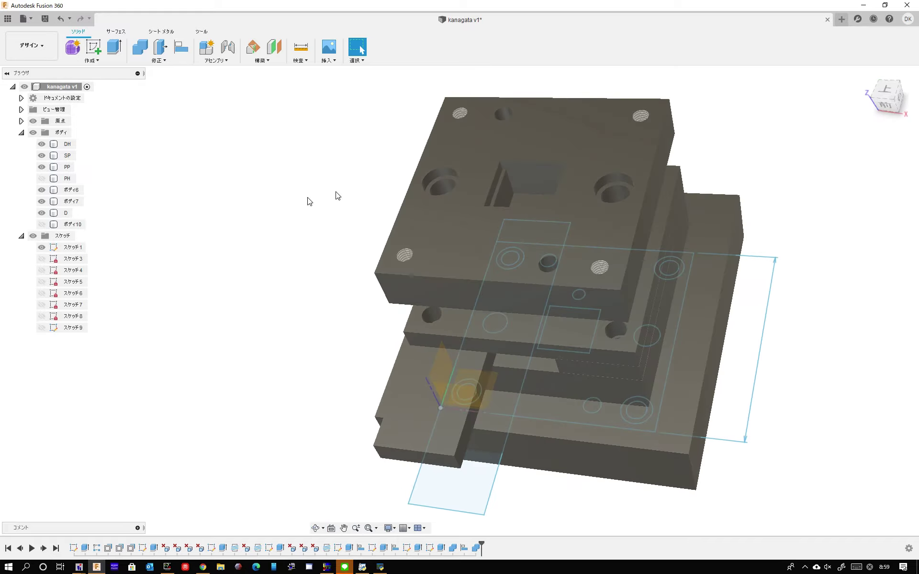
{"action": "left_click", "coordinate": [41, 224]}
{"action": "right_click", "coordinate": [79, 225]}
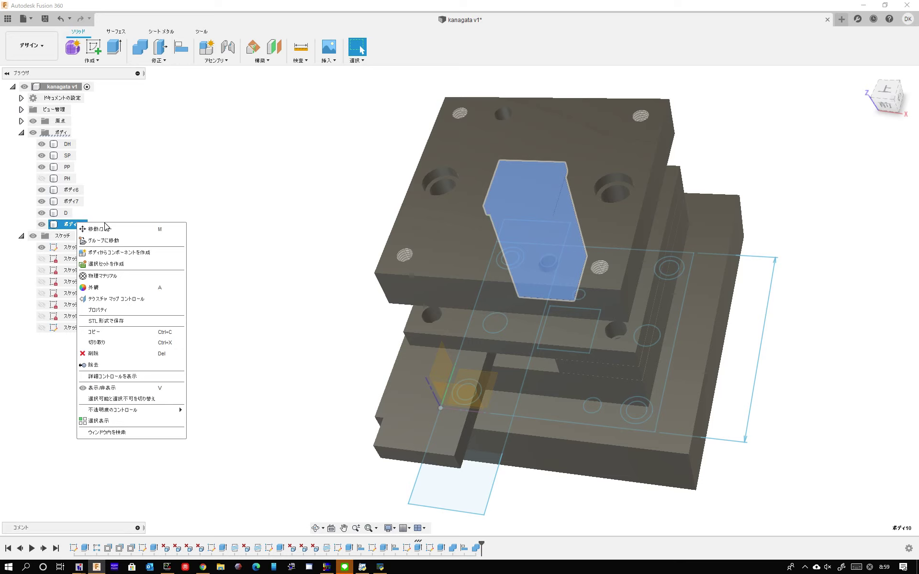
{"action": "left_click", "coordinate": [133, 194]}
{"action": "double_click", "coordinate": [67, 225]}
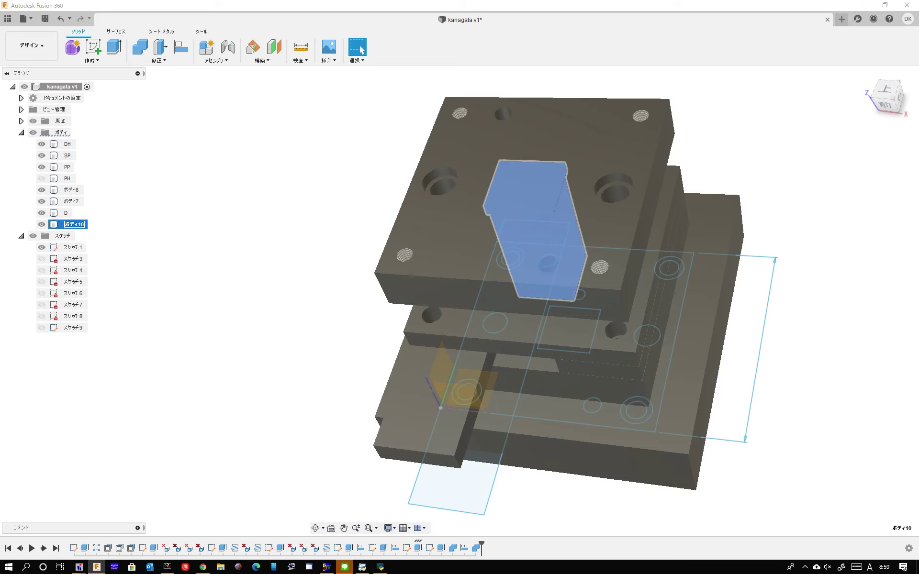